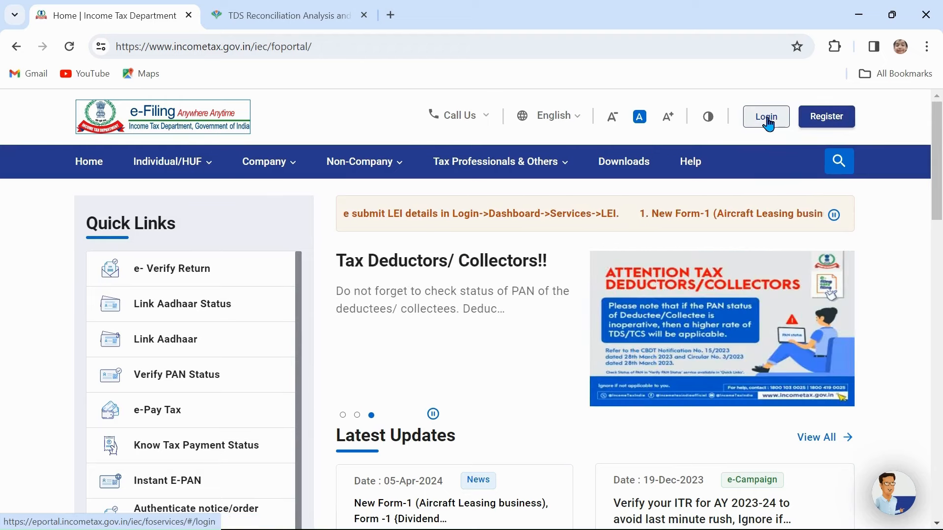
Step: Go to the e-Filing portal login and confirm the secure access message on the password page
{"action": "left_click", "coordinate": [767, 127]}
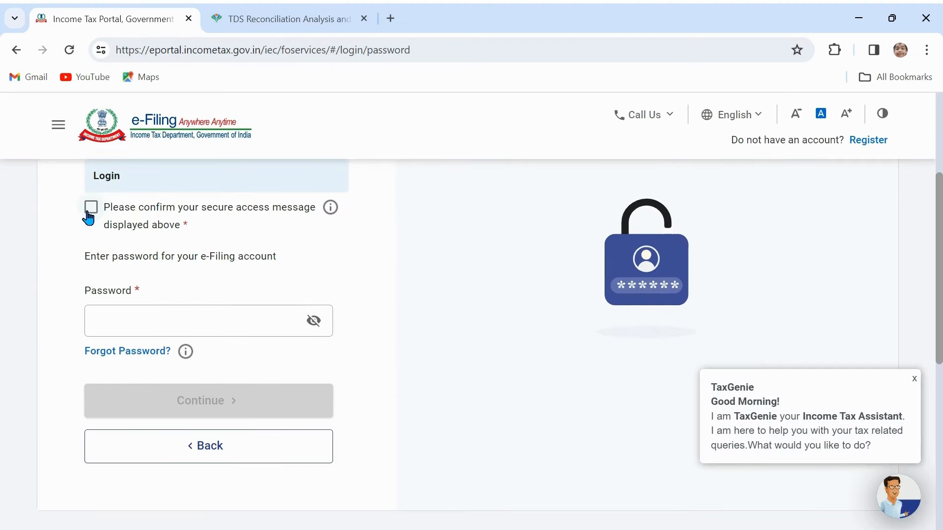
{"action": "left_click", "coordinate": [90, 208]}
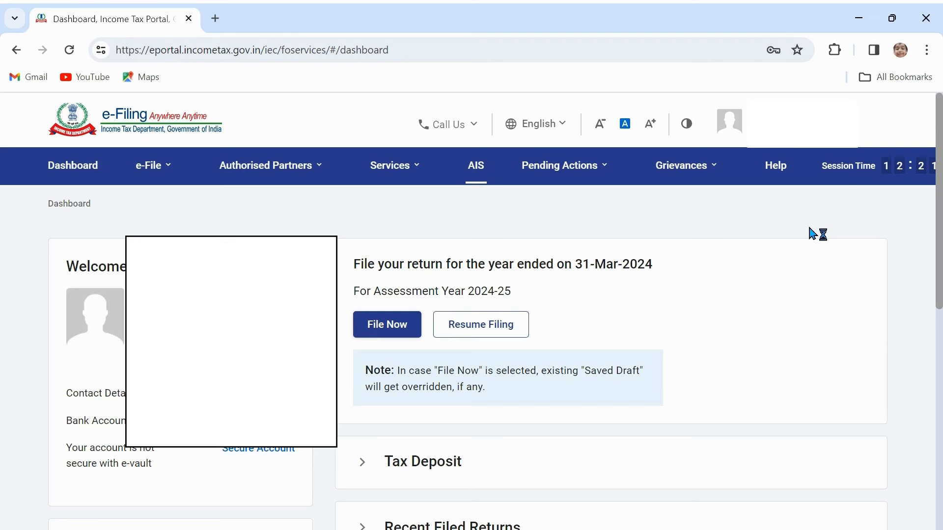
Step: Open the Form 26AS/Annual Tax Statement page on TRACES from the e-Filing dashboard, accepting the redirect disclaimer and the Form 16/16A notice
{"action": "left_click", "coordinate": [169, 176]}
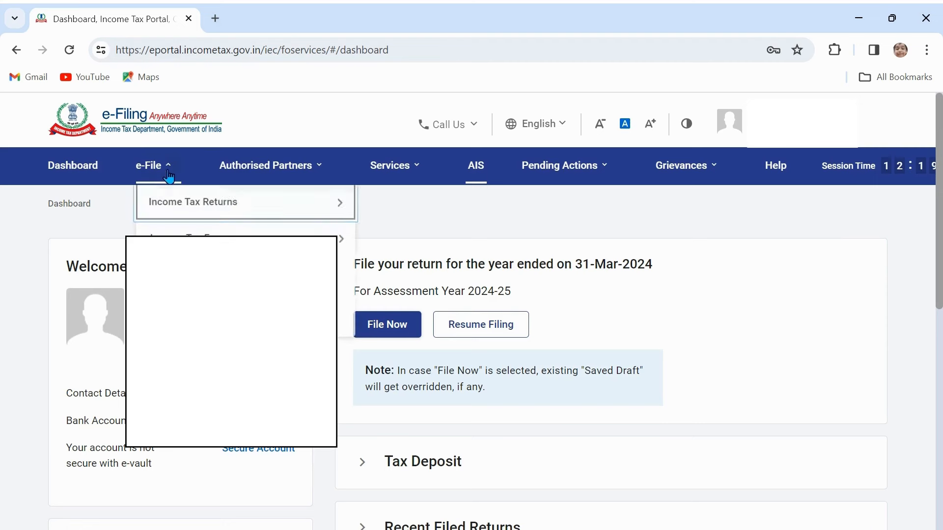
{"action": "mouse_move", "coordinate": [231, 204]}
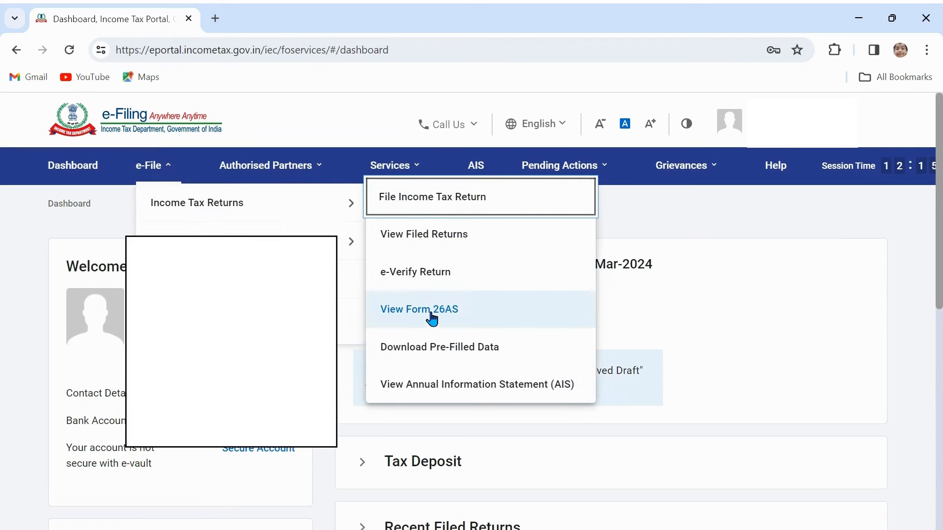
{"action": "left_click", "coordinate": [432, 318]}
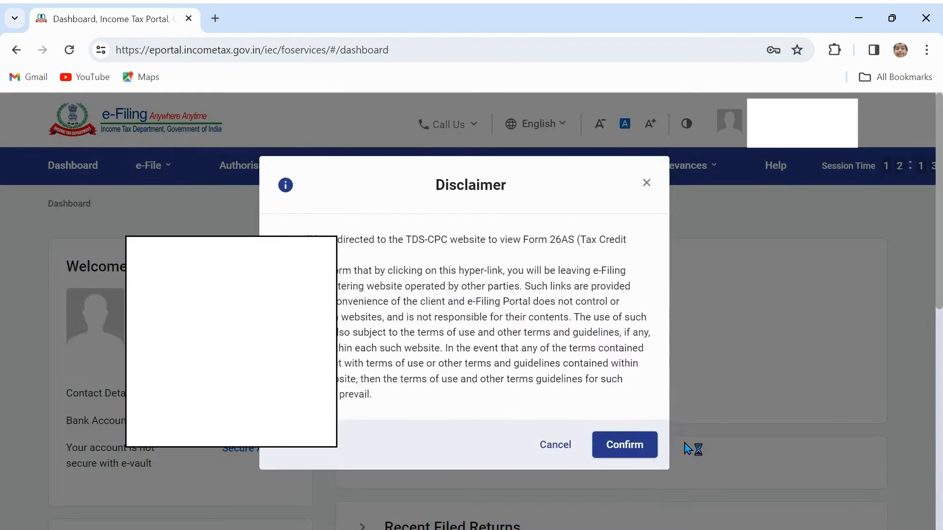
{"action": "left_click", "coordinate": [636, 456]}
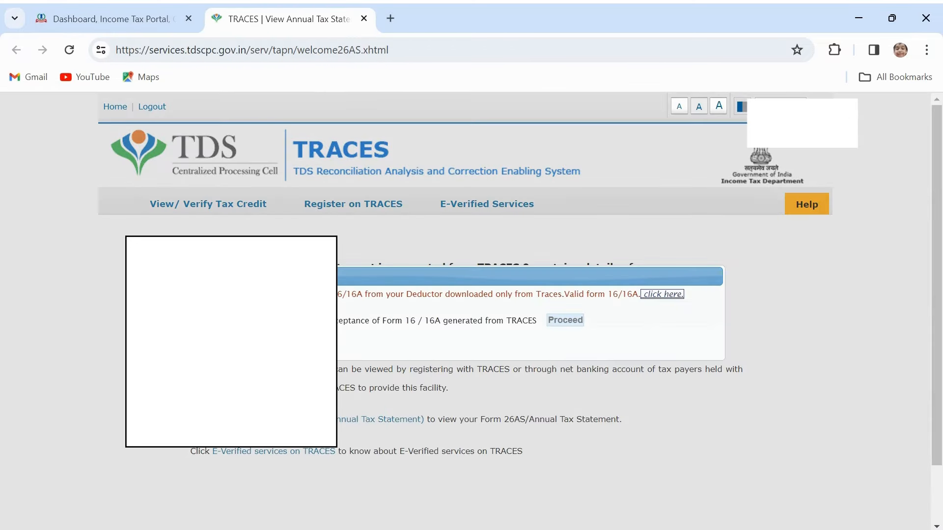
{"action": "left_click", "coordinate": [567, 323]}
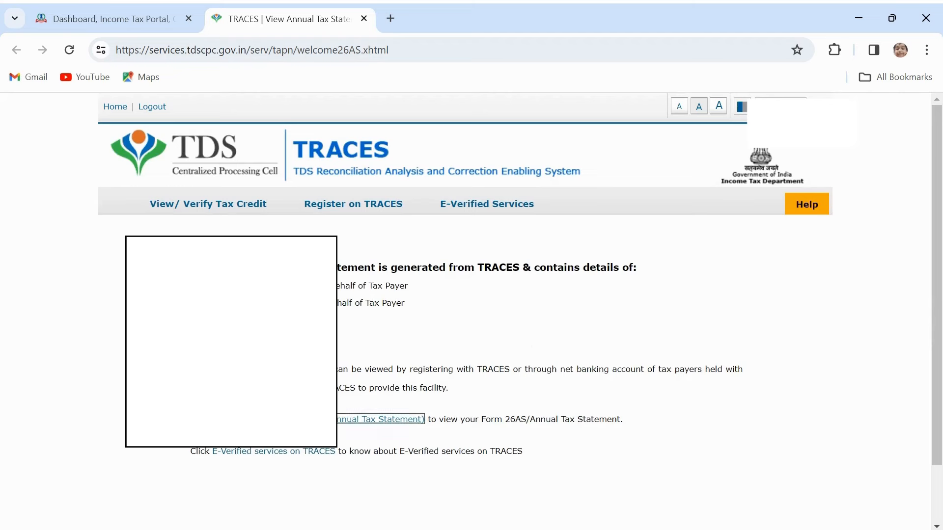
{"action": "left_click", "coordinate": [364, 419]}
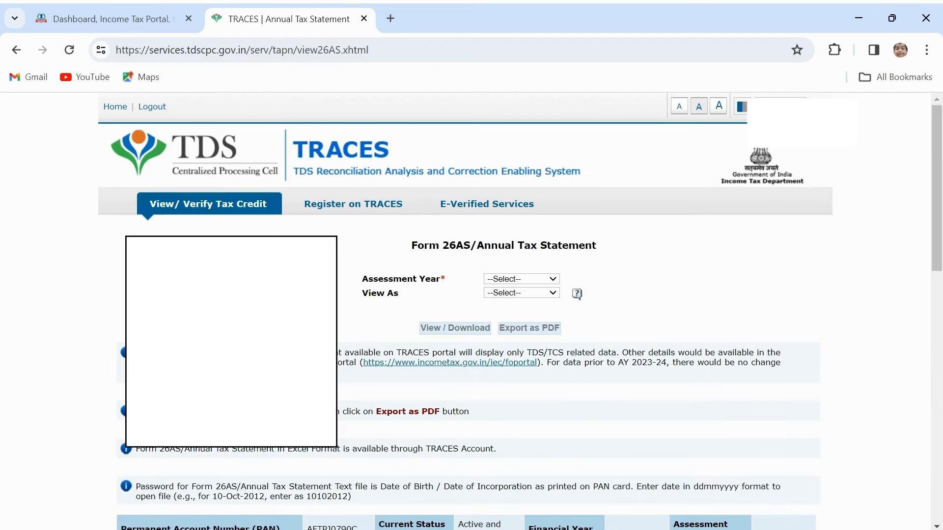
Step: View Form 26AS for assessment year 2024-25 as HTML, review all its parts, and return to the e-Filing dashboard
{"action": "left_click", "coordinate": [555, 279]}
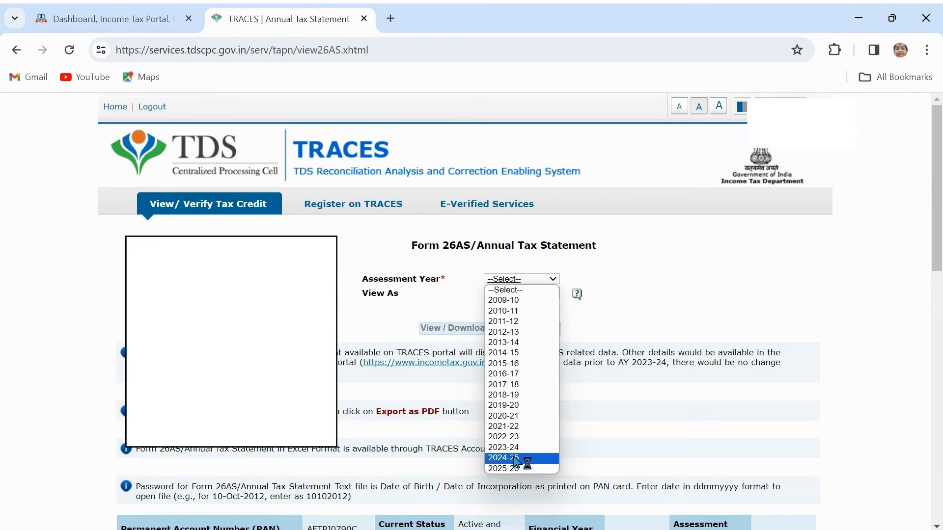
{"action": "left_click", "coordinate": [516, 458]}
{"action": "left_click", "coordinate": [553, 293]}
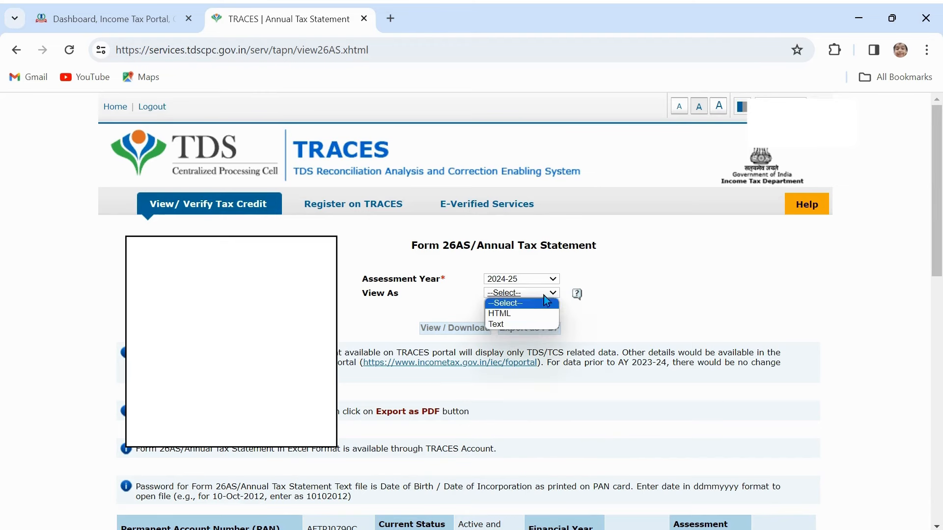
{"action": "left_click", "coordinate": [522, 316]}
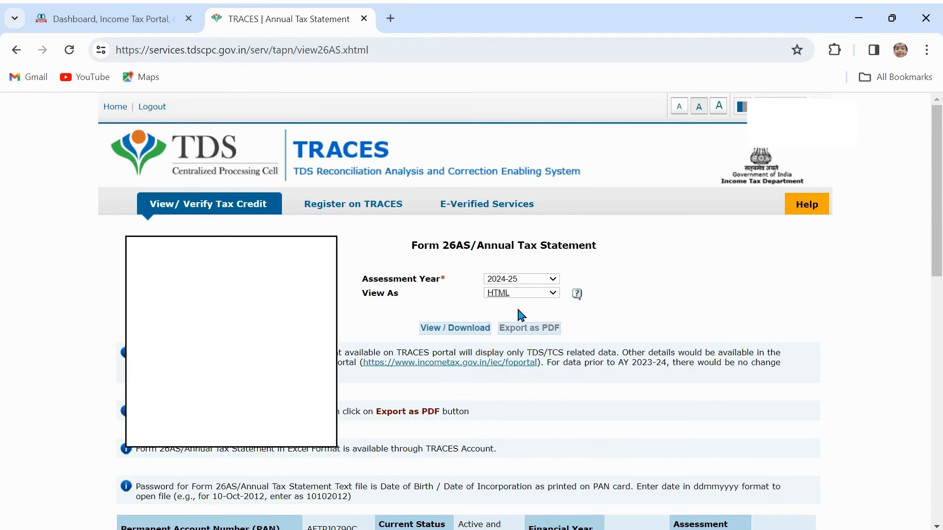
{"action": "left_click", "coordinate": [452, 333]}
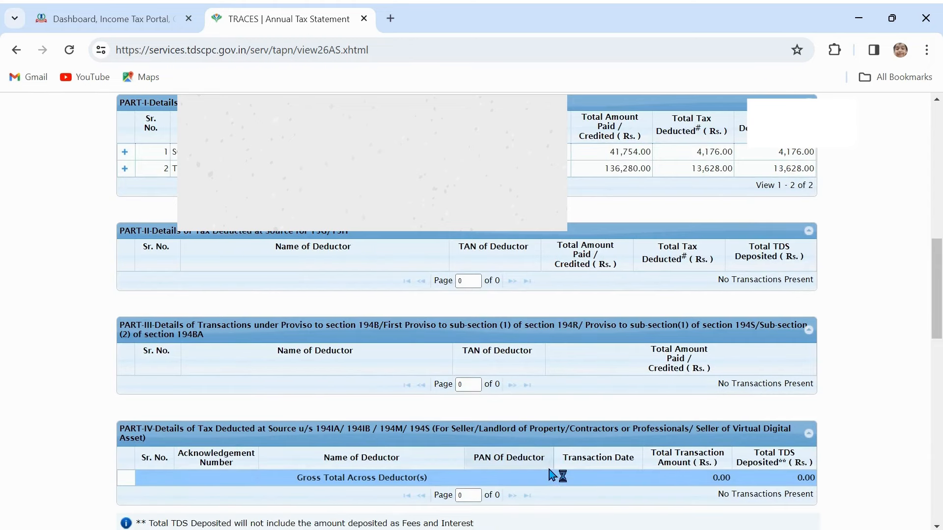
{"action": "scroll", "coordinate": [549, 478], "scroll_direction": "down", "scroll_amount": 15}
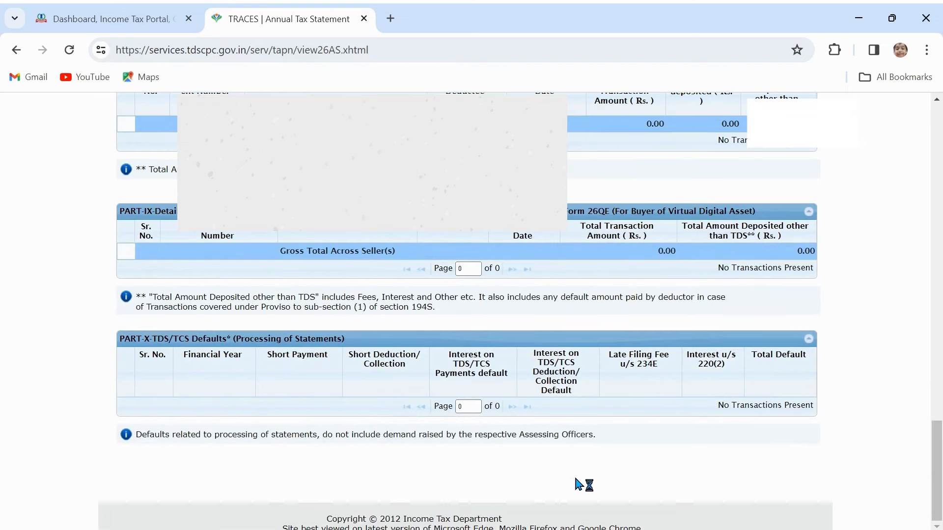
{"action": "key", "text": "ctrl+w"}
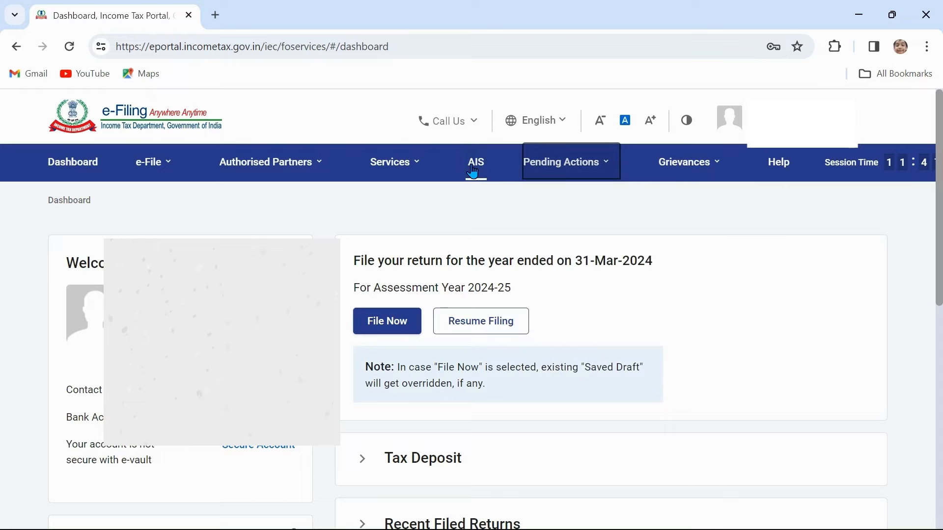
Step: Proceed to the Compliance Portal and open the Annual Information Statement (AIS)
{"action": "left_click", "coordinate": [473, 172]}
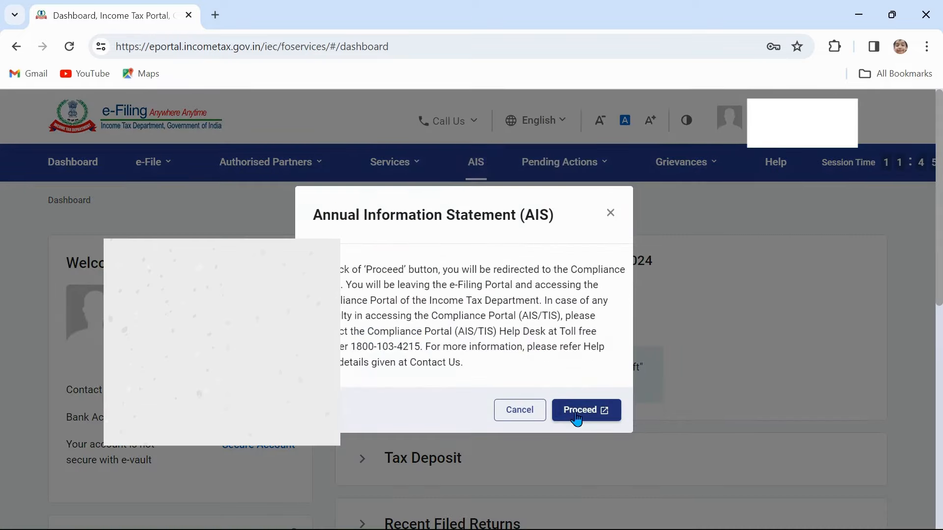
{"action": "left_click", "coordinate": [578, 415]}
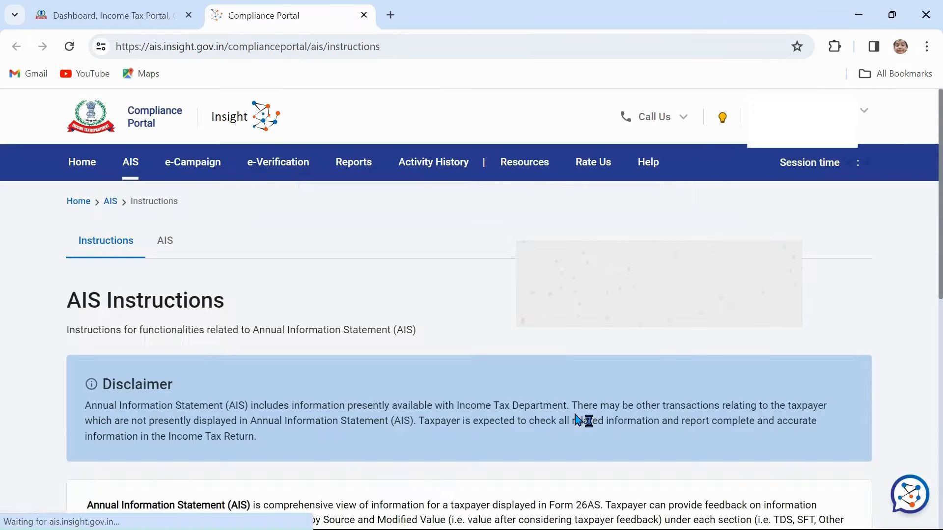
{"action": "left_click", "coordinate": [167, 252]}
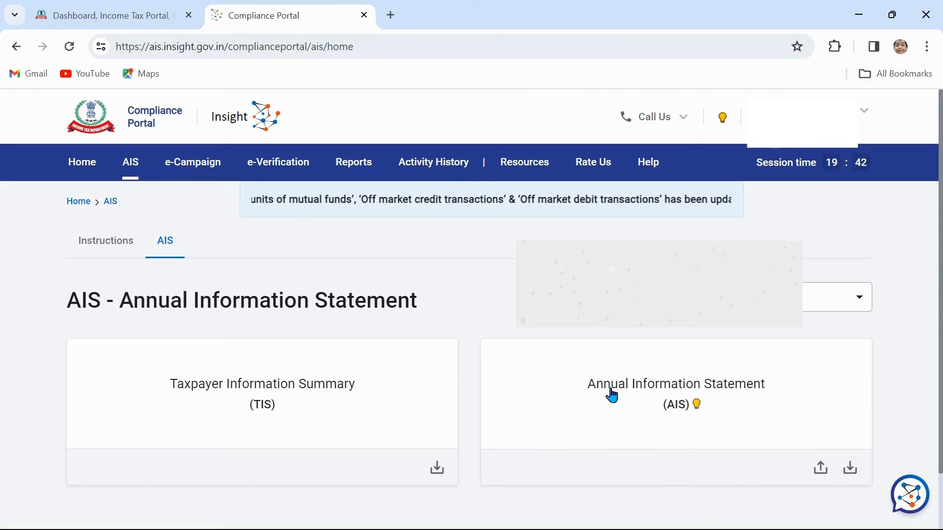
{"action": "left_click", "coordinate": [677, 406]}
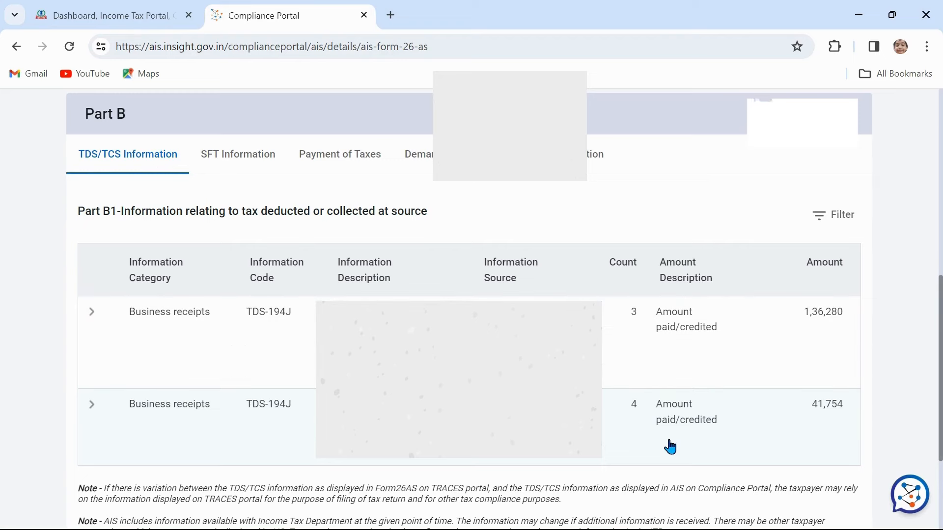
Step: Examine the details of the first TDS-194J business receipts entry and the other Part B sections, then close the Compliance Portal
{"action": "left_click", "coordinate": [87, 318]}
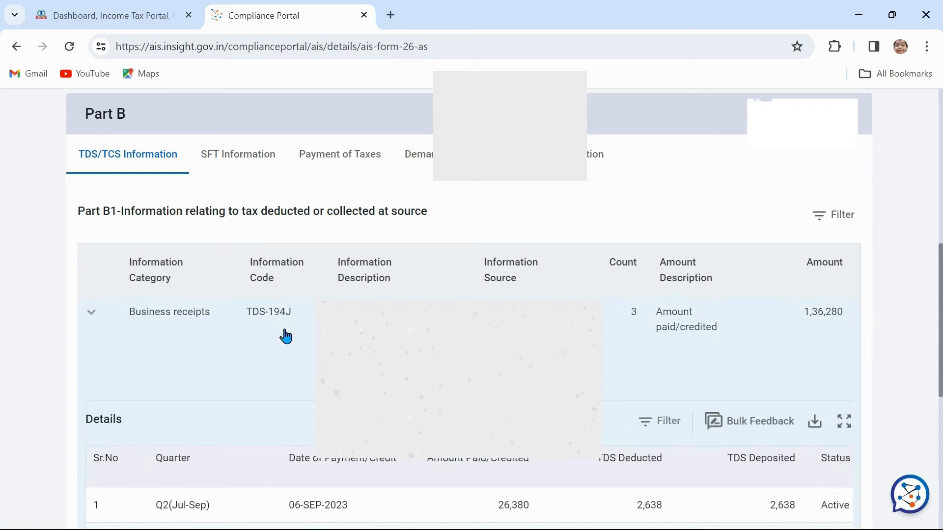
{"action": "scroll", "coordinate": [603, 235], "scroll_direction": "down", "scroll_amount": 5}
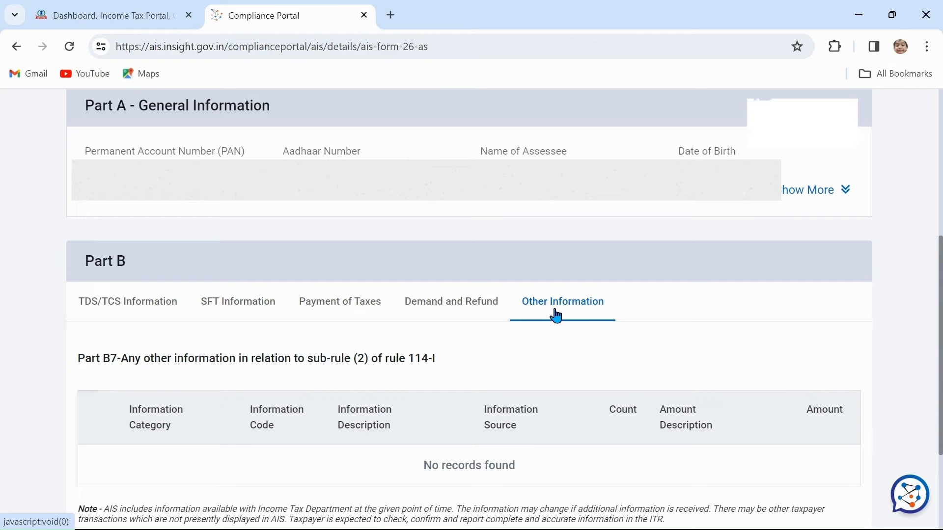
{"action": "key", "text": "ctrl+w"}
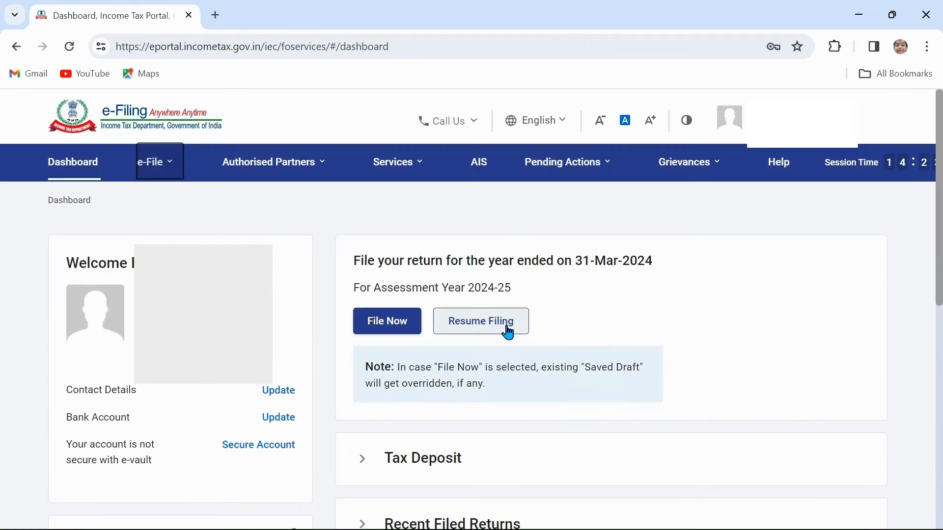
{"action": "left_click", "coordinate": [162, 167]}
{"action": "mouse_move", "coordinate": [184, 209]}
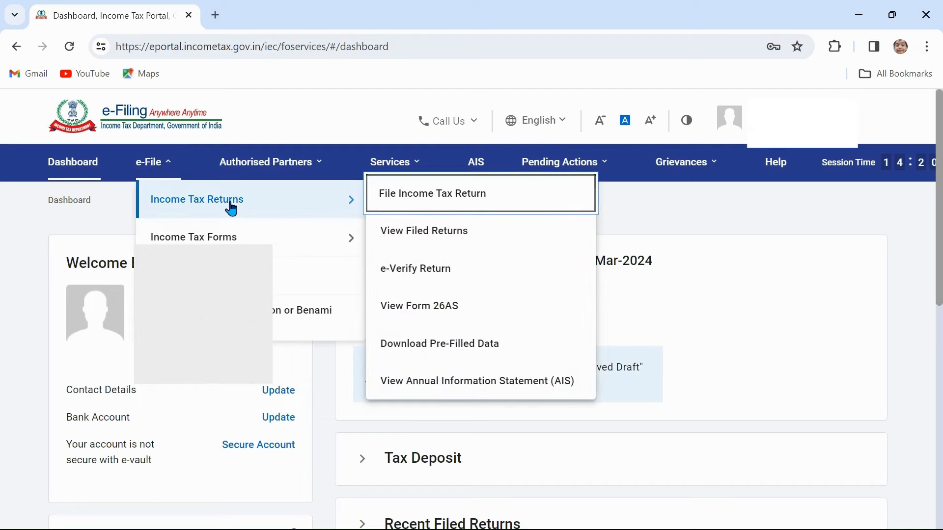
{"action": "left_click", "coordinate": [415, 209]}
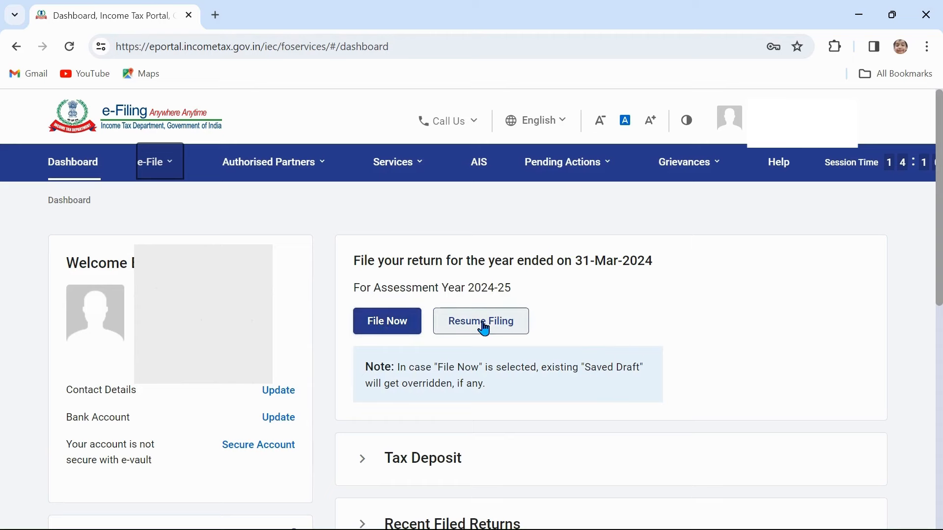
Step: Start filing the income tax return for assessment year 2024-25 in online mode
{"action": "left_click", "coordinate": [366, 328]}
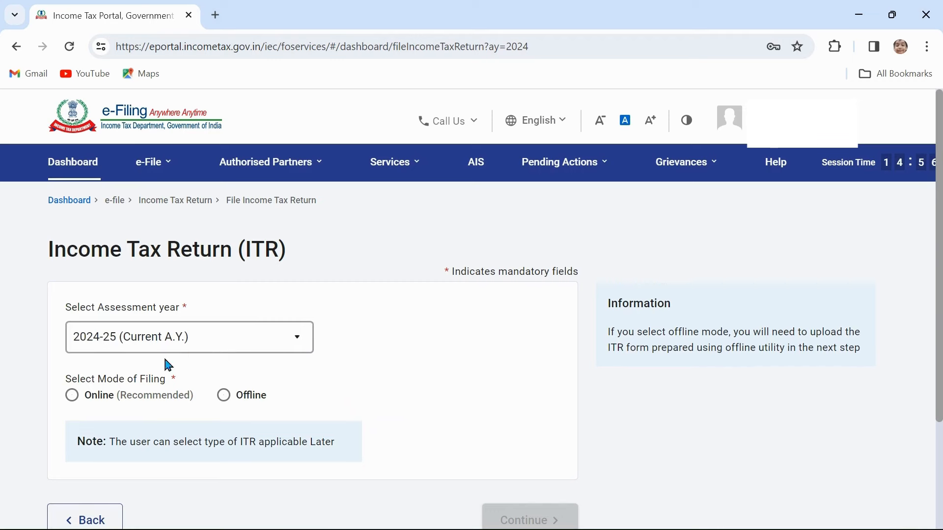
{"action": "left_click", "coordinate": [72, 398]}
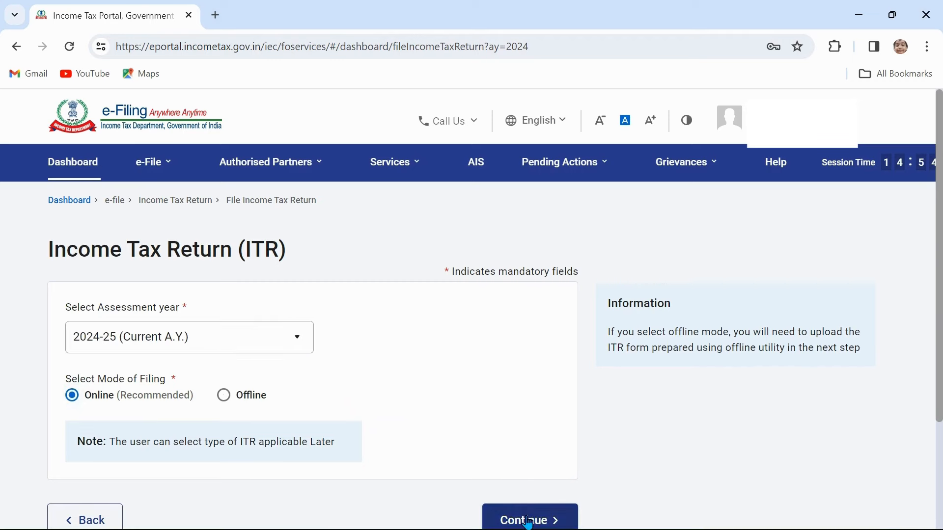
{"action": "left_click", "coordinate": [529, 518]}
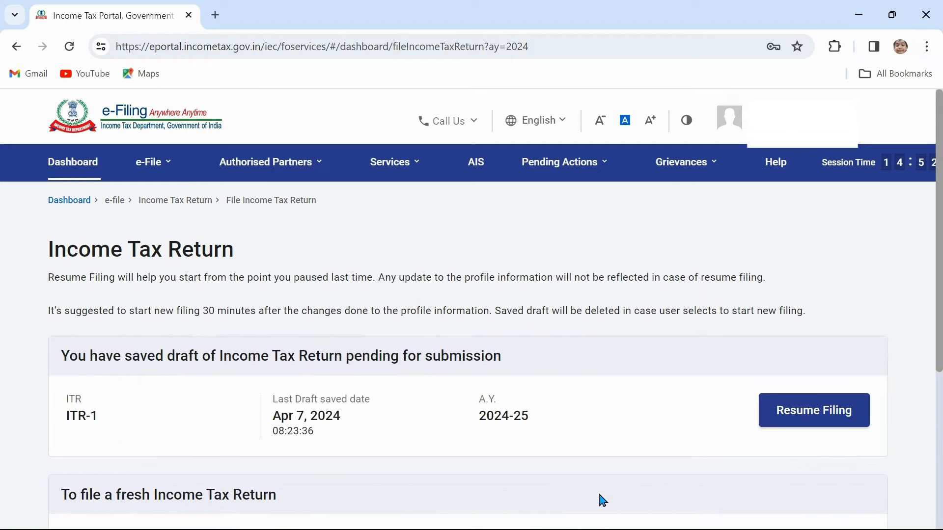
Step: Start a new filing instead of resuming the saved ITR-1 draft, and continue past the applicable status selection
{"action": "scroll", "coordinate": [599, 497], "scroll_direction": "down", "scroll_amount": 5}
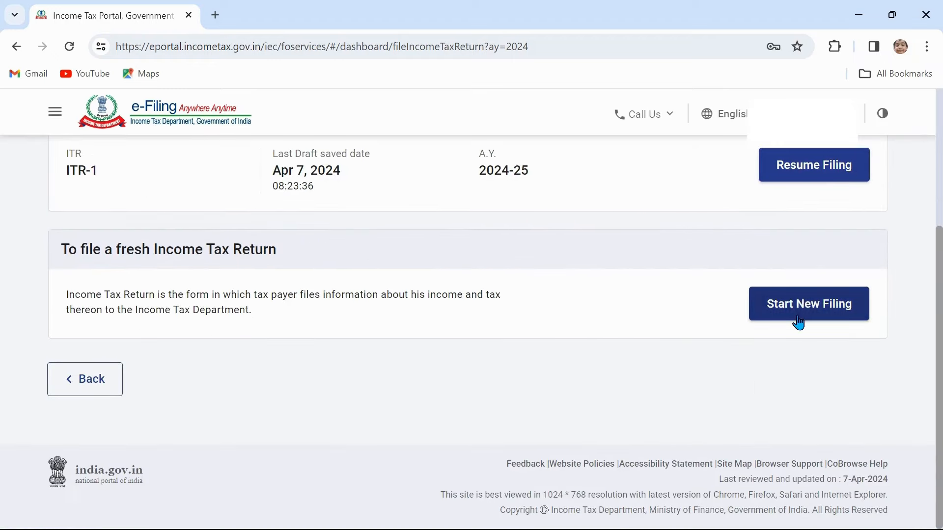
{"action": "scroll", "coordinate": [669, 353], "scroll_direction": "up", "scroll_amount": 2}
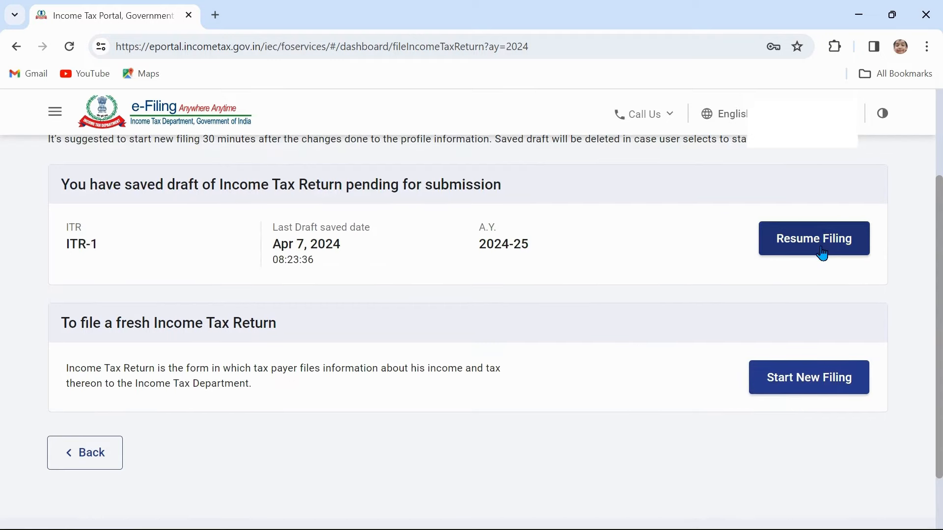
{"action": "left_click", "coordinate": [800, 390]}
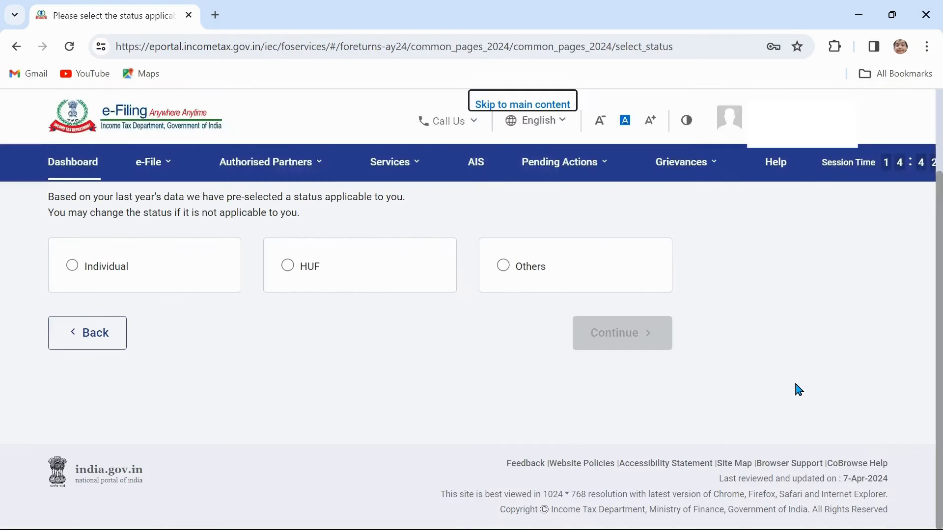
{"action": "left_click", "coordinate": [646, 334]}
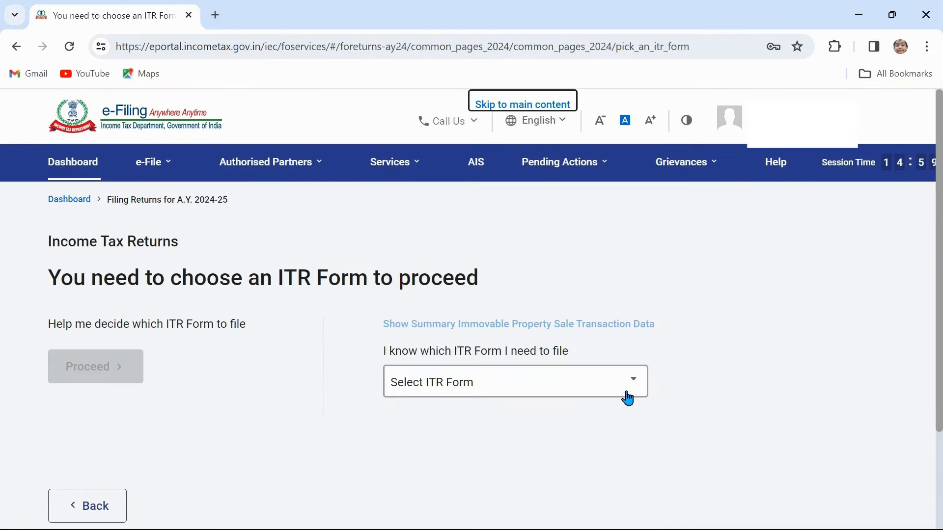
Step: Choose ITR-1 as the return form, proceed with it, and get started on the return
{"action": "left_click", "coordinate": [628, 399]}
{"action": "left_click", "coordinate": [457, 278]}
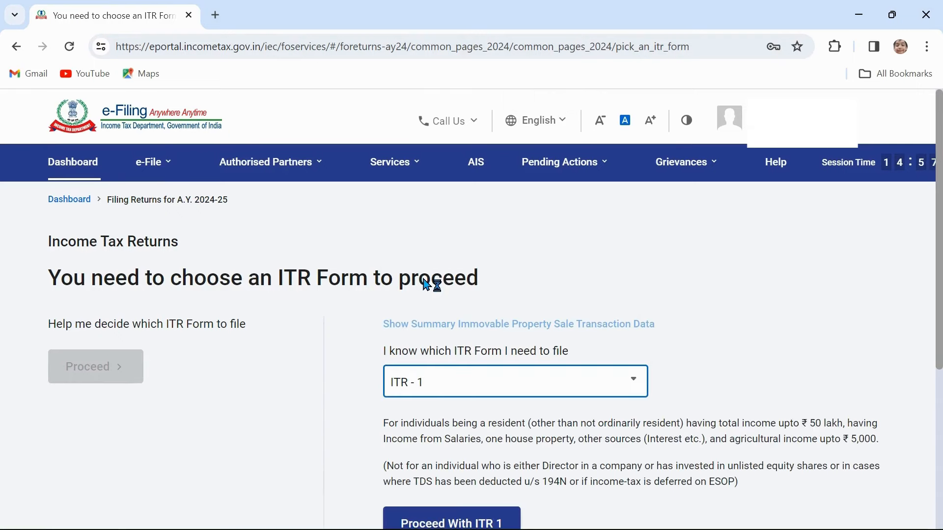
{"action": "left_click", "coordinate": [461, 521]}
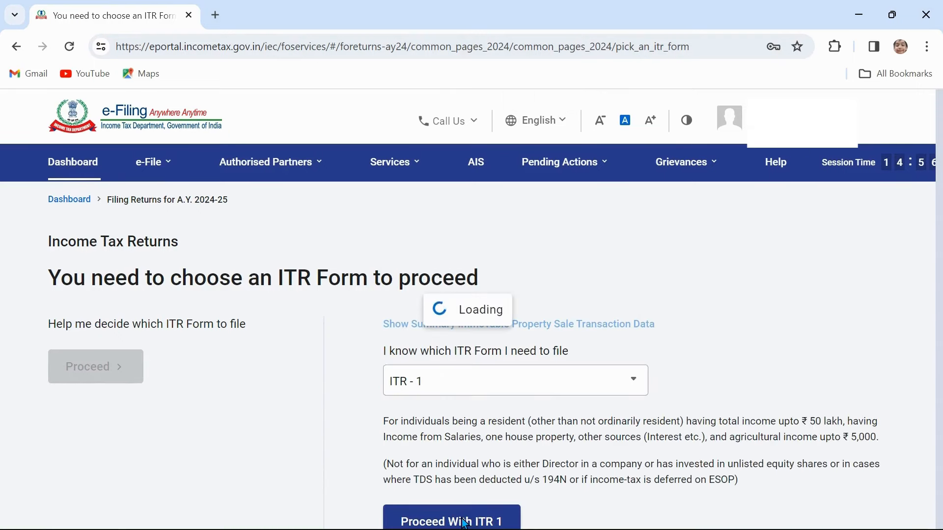
{"action": "left_click", "coordinate": [211, 495]}
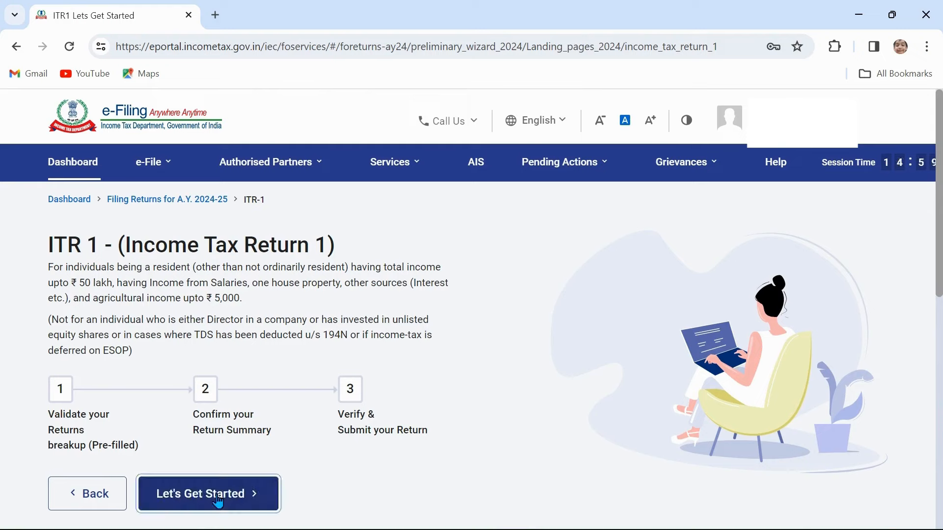
Step: Select "Taxable income is more than basic exemption limit" as the reason for filing the return
{"action": "scroll", "coordinate": [337, 463], "scroll_direction": "down", "scroll_amount": 3}
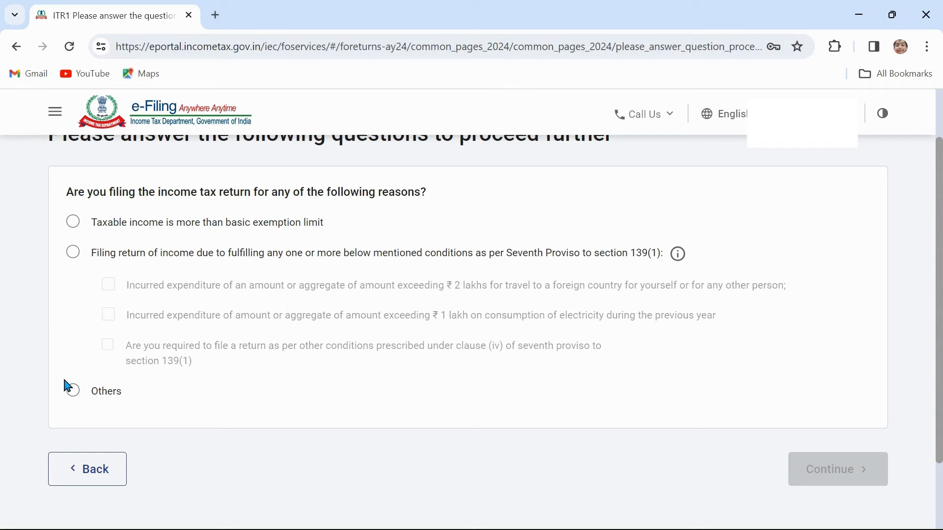
{"action": "left_click", "coordinate": [78, 222]}
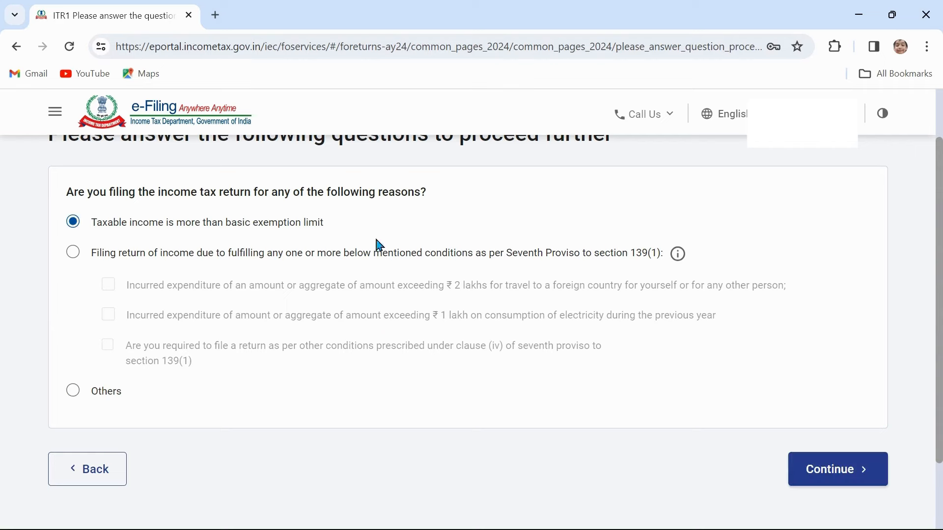
Step: Continue with the chosen filing reason, acknowledge the pre-filled data notice, and open the Personal Information section of the return summary
{"action": "left_click", "coordinate": [830, 476]}
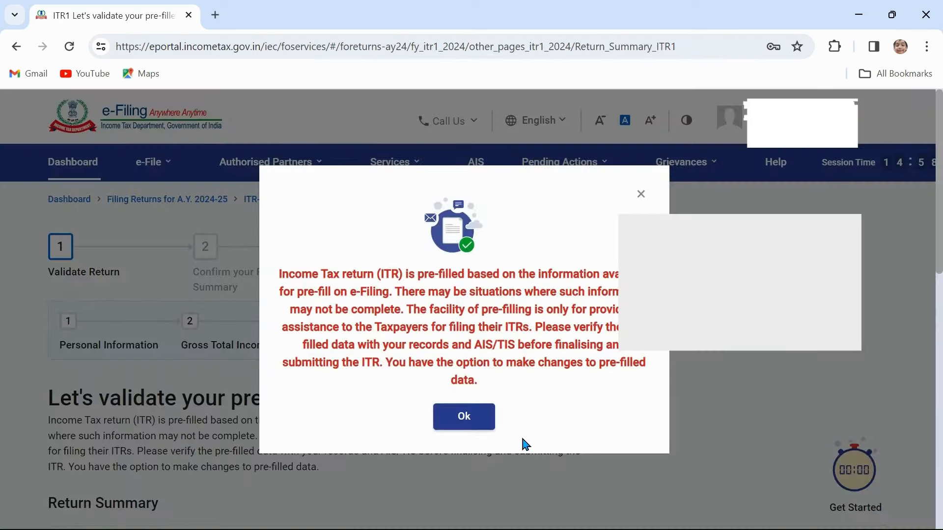
{"action": "left_click", "coordinate": [473, 421]}
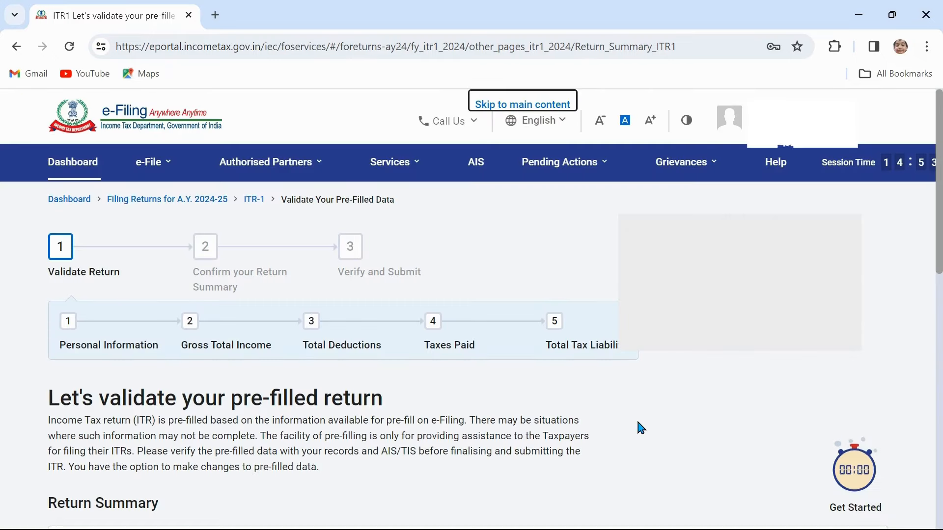
{"action": "scroll", "coordinate": [641, 428], "scroll_direction": "down", "scroll_amount": 6}
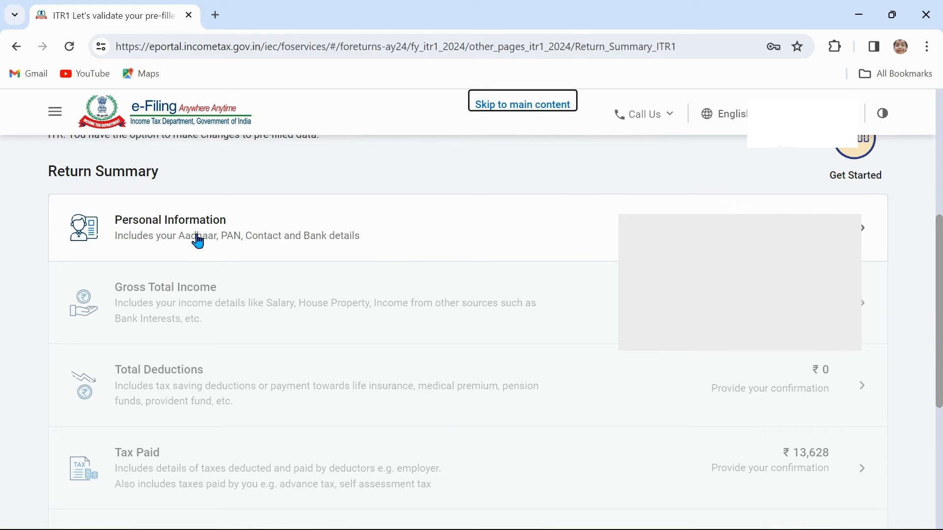
{"action": "left_click", "coordinate": [869, 237]}
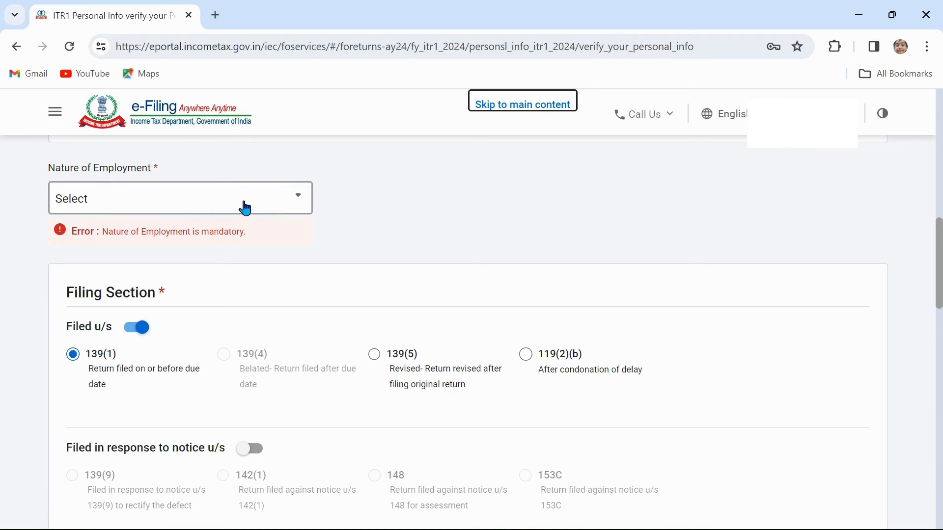
Step: Set the nature of employment to Others in the personal information
{"action": "left_click", "coordinate": [297, 202]}
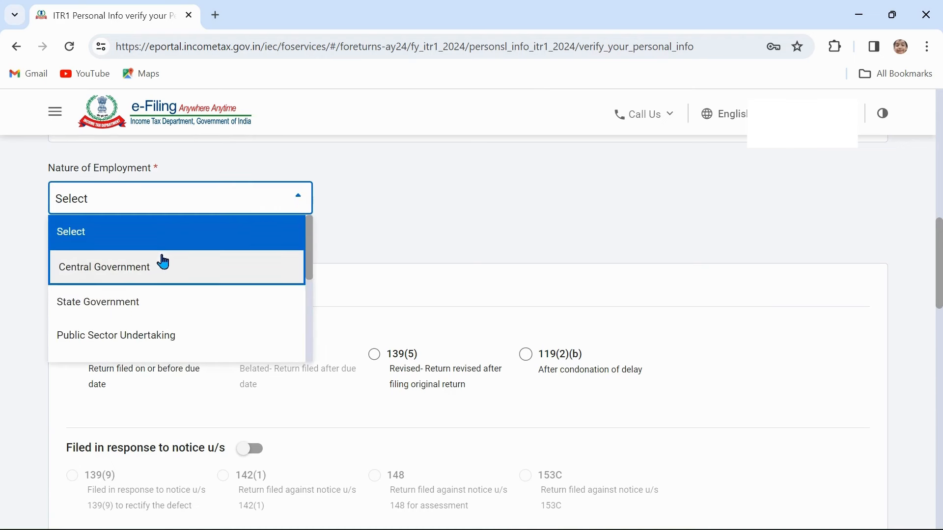
{"action": "scroll", "coordinate": [170, 340], "scroll_direction": "down", "scroll_amount": 1}
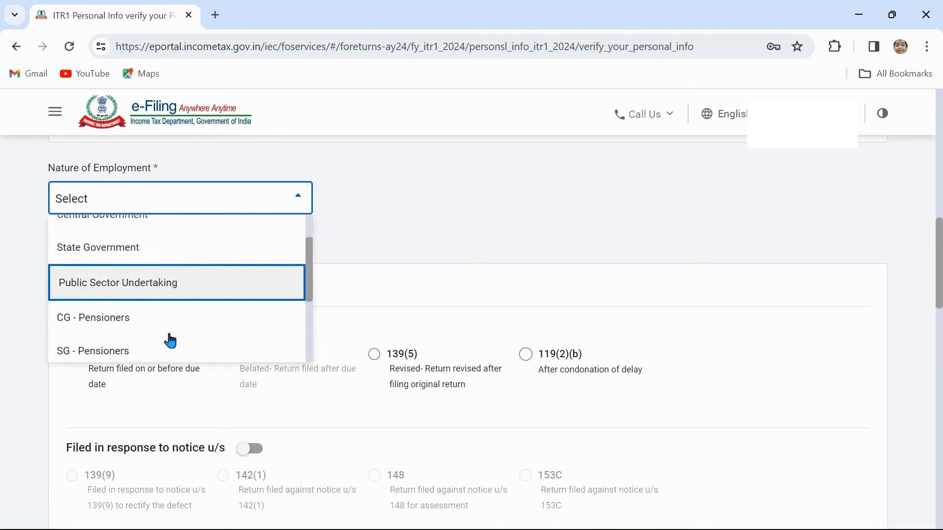
{"action": "scroll", "coordinate": [170, 340], "scroll_direction": "down", "scroll_amount": 3}
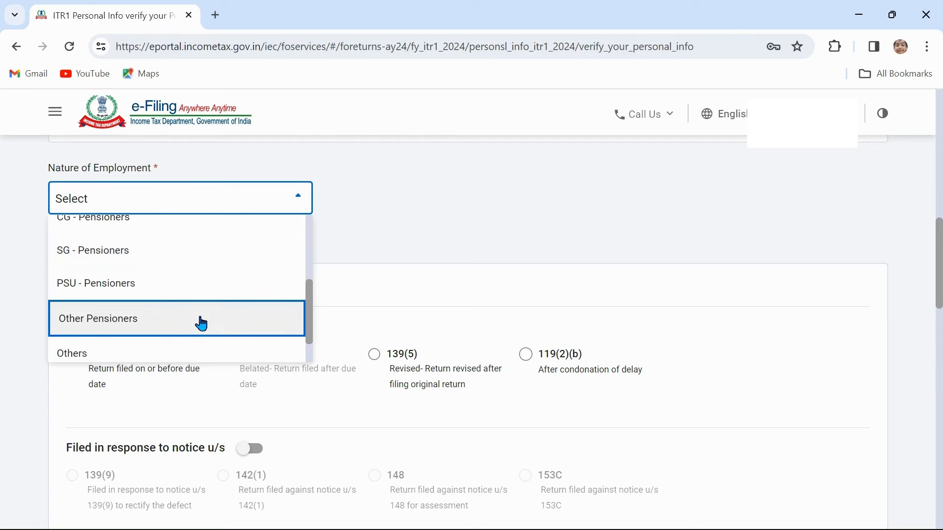
{"action": "scroll", "coordinate": [165, 332], "scroll_direction": "down", "scroll_amount": 1}
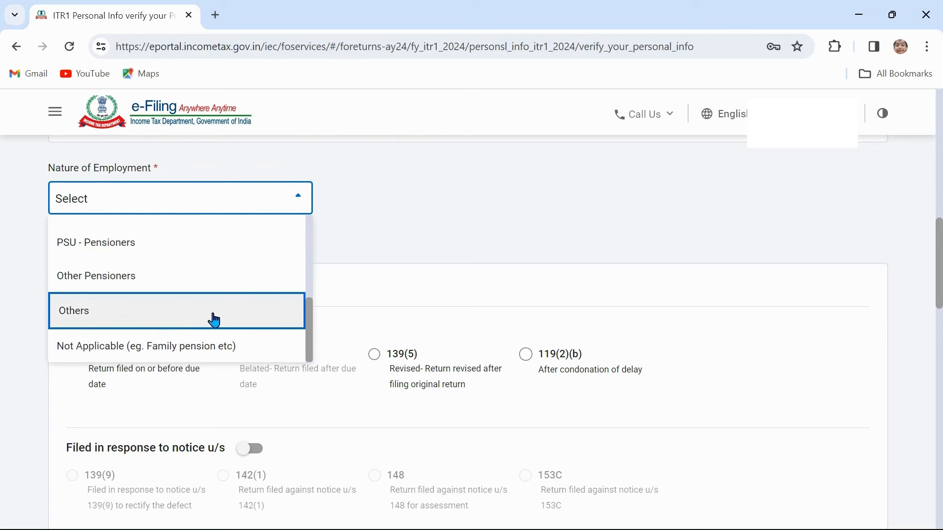
{"action": "scroll", "coordinate": [242, 311], "scroll_direction": "down", "scroll_amount": 1}
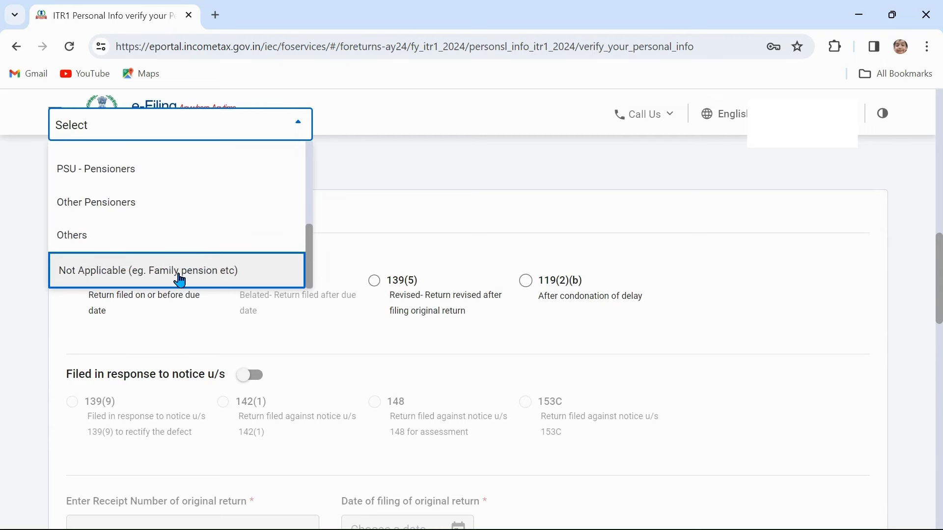
{"action": "left_click", "coordinate": [114, 241]}
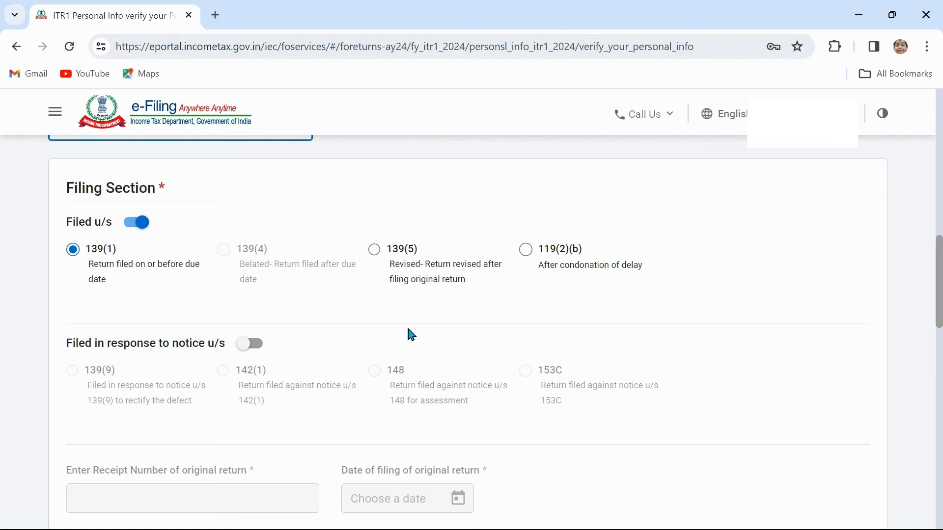
Step: Answer Yes to exercising the option u/s 115BAC(6) of opting out of the new tax regime, below the filing section details
{"action": "scroll", "coordinate": [412, 333], "scroll_direction": "down", "scroll_amount": 3}
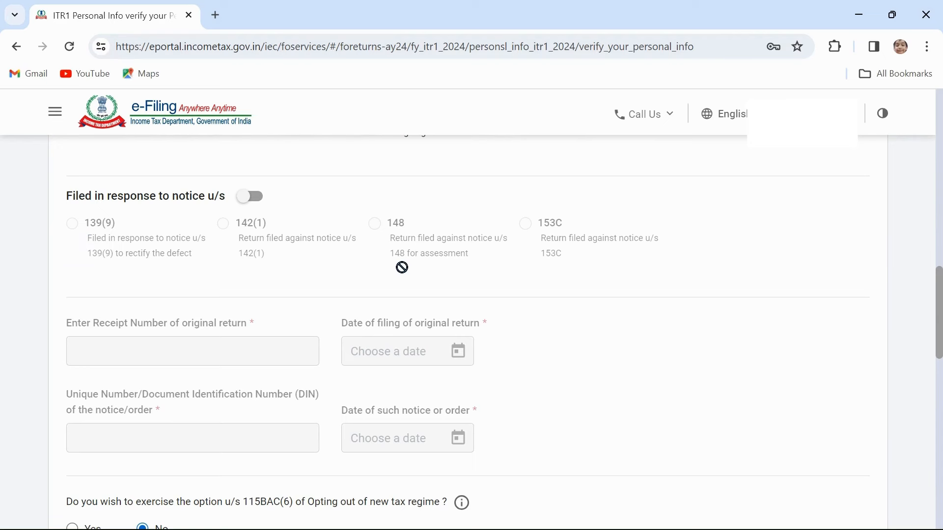
{"action": "scroll", "coordinate": [402, 267], "scroll_direction": "down", "scroll_amount": 3}
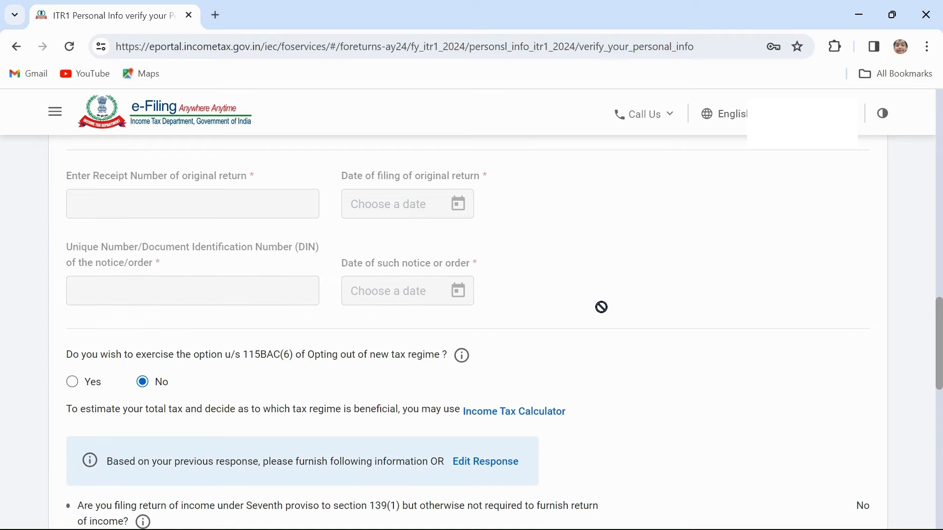
{"action": "scroll", "coordinate": [600, 305], "scroll_direction": "down", "scroll_amount": 3}
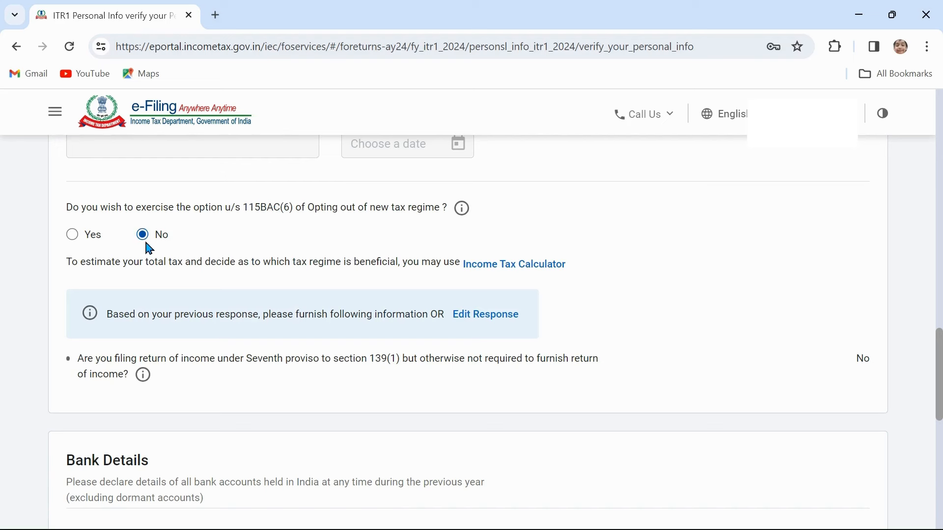
{"action": "left_click", "coordinate": [74, 237]}
Step: Check the actions available for the third listed bank account without changing it, and confirm the personal information
{"action": "scroll", "coordinate": [412, 397], "scroll_direction": "down", "scroll_amount": 5}
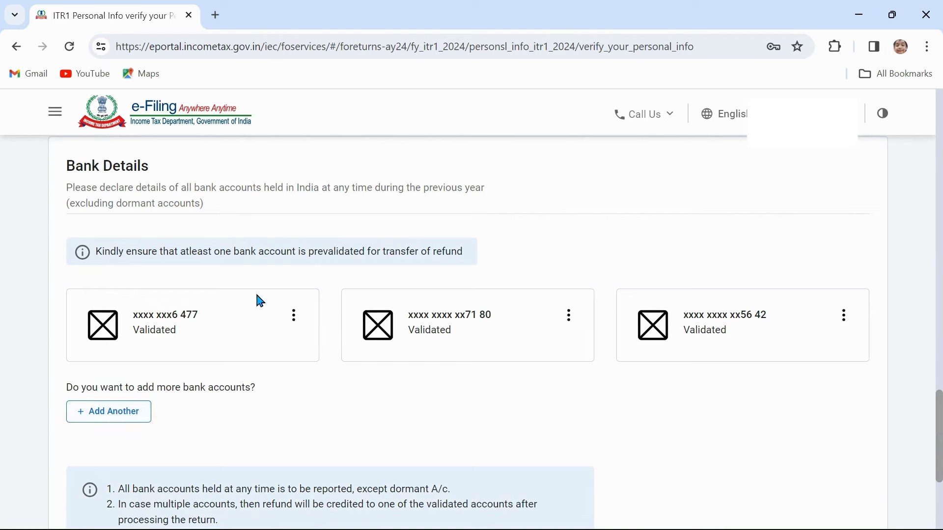
{"action": "left_click", "coordinate": [844, 316]}
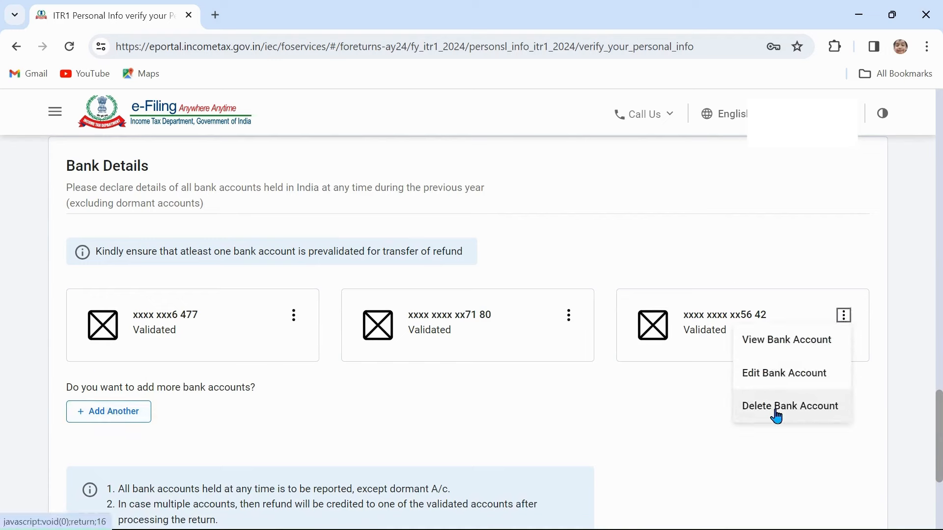
{"action": "left_click", "coordinate": [547, 401]}
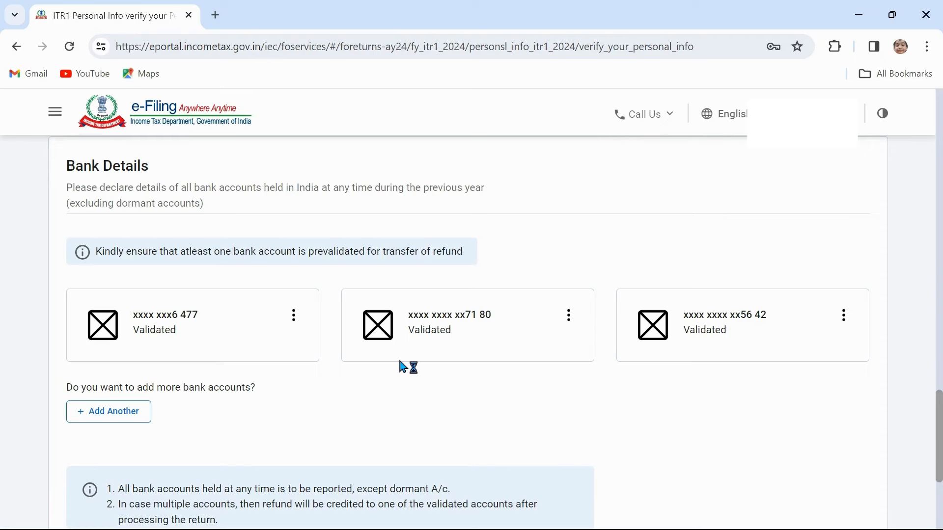
{"action": "scroll", "coordinate": [403, 366], "scroll_direction": "down", "scroll_amount": 5}
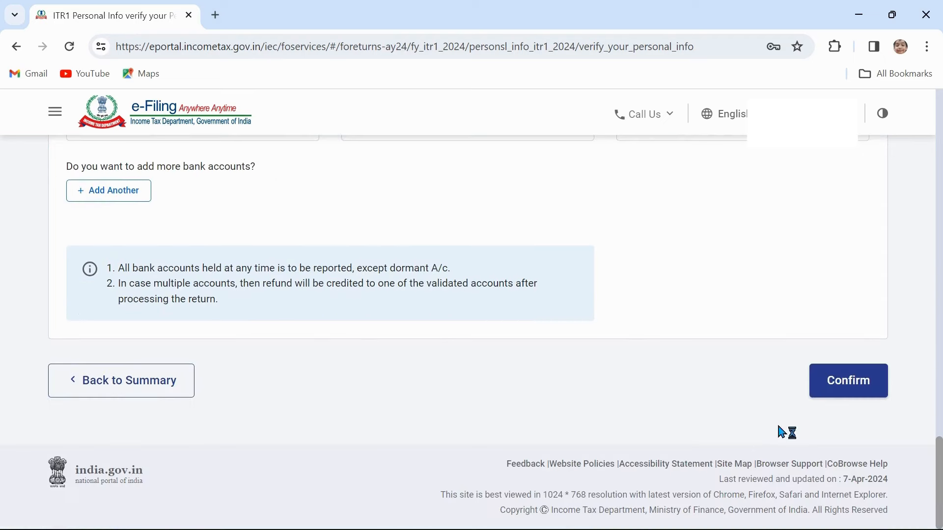
{"action": "left_click", "coordinate": [833, 395]}
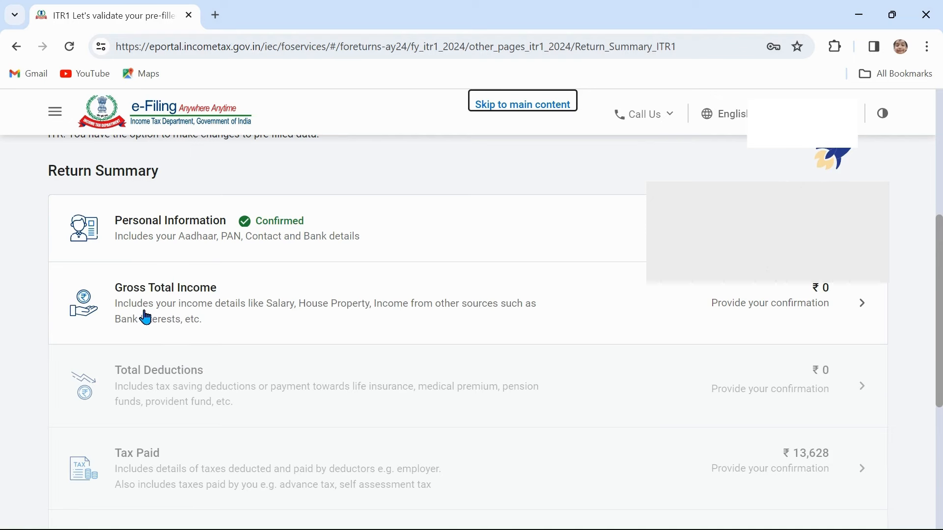
Step: Open the Gross Total Income section and skip its salary exemption questions
{"action": "left_click", "coordinate": [865, 306]}
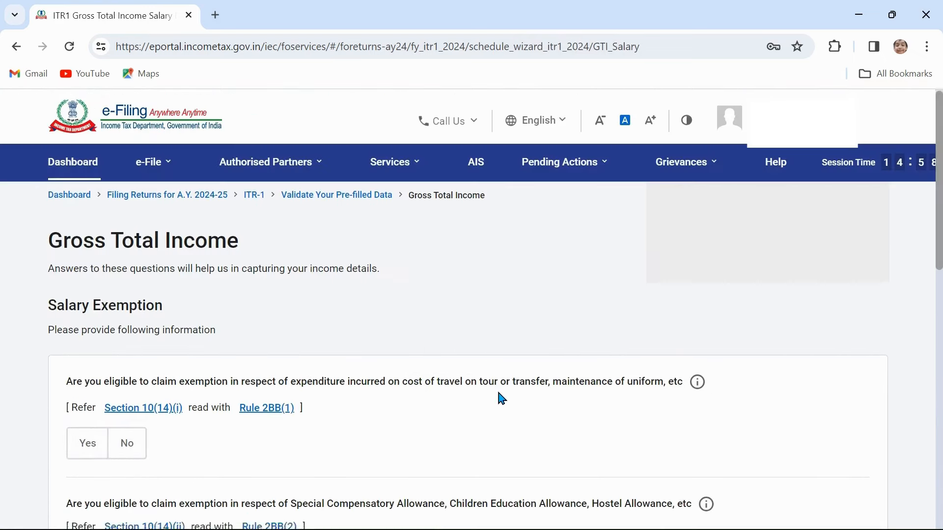
{"action": "scroll", "coordinate": [502, 399], "scroll_direction": "down", "scroll_amount": 12}
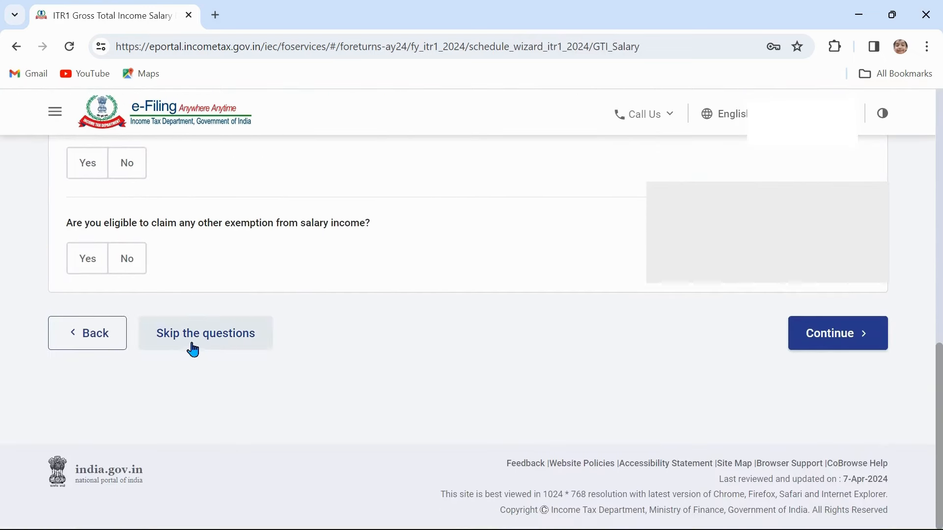
{"action": "left_click", "coordinate": [204, 337]}
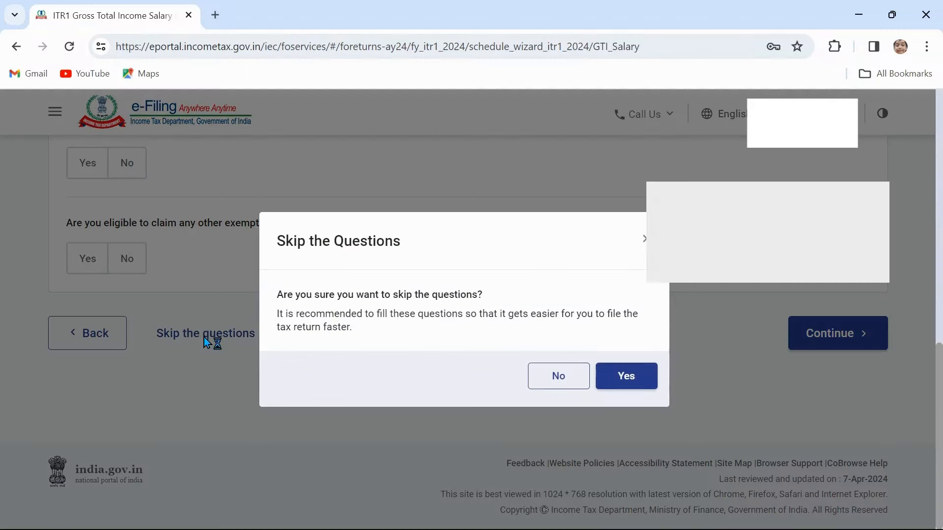
{"action": "left_click", "coordinate": [647, 377]}
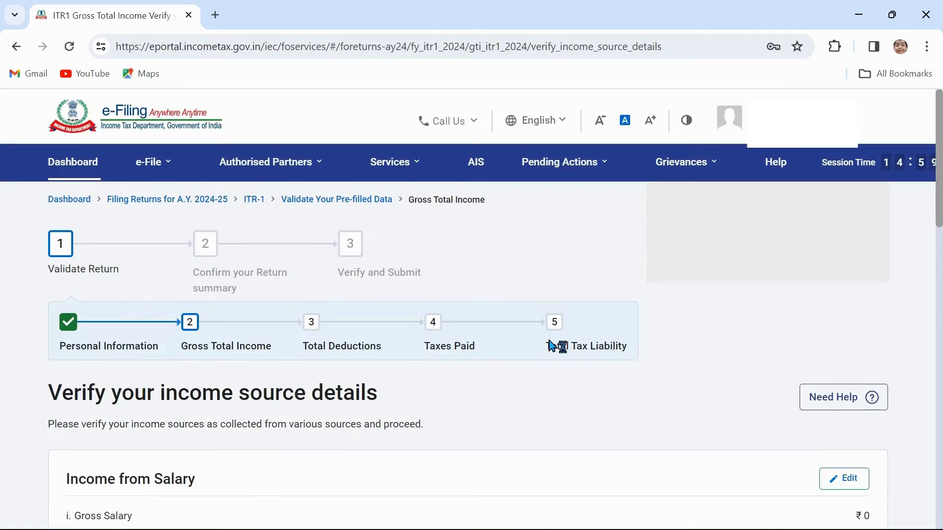
Step: Open Income from Salary for editing and enter 678900 as salary as per section 17(1)
{"action": "scroll", "coordinate": [555, 344], "scroll_direction": "down", "scroll_amount": 5}
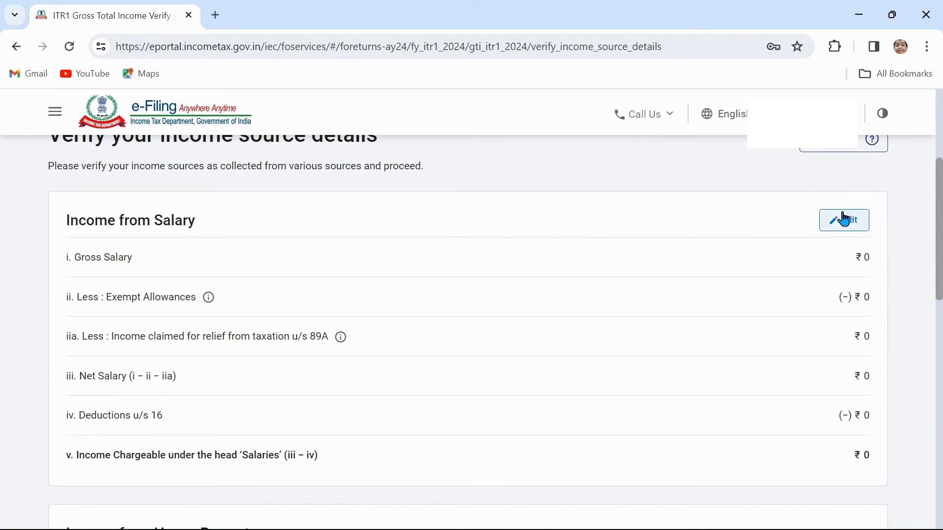
{"action": "left_click", "coordinate": [850, 226]}
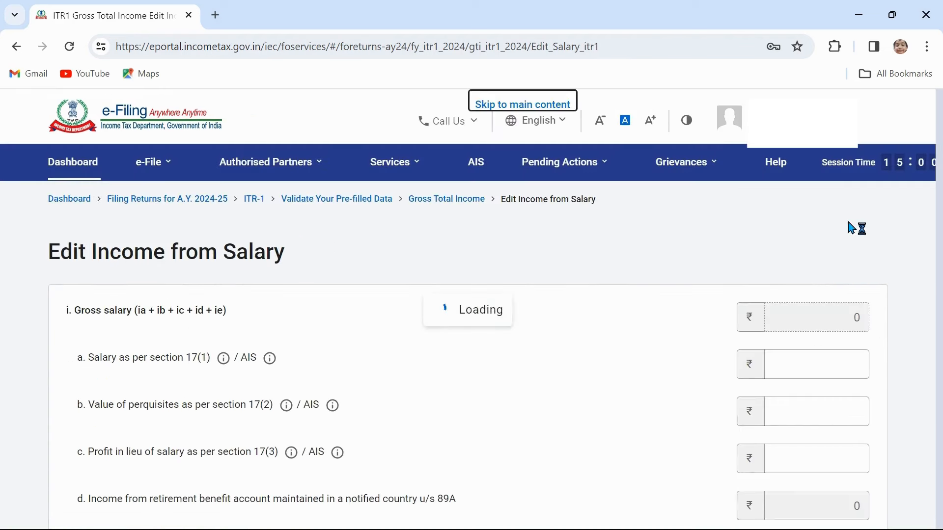
{"action": "scroll", "coordinate": [549, 447], "scroll_direction": "down", "scroll_amount": 2}
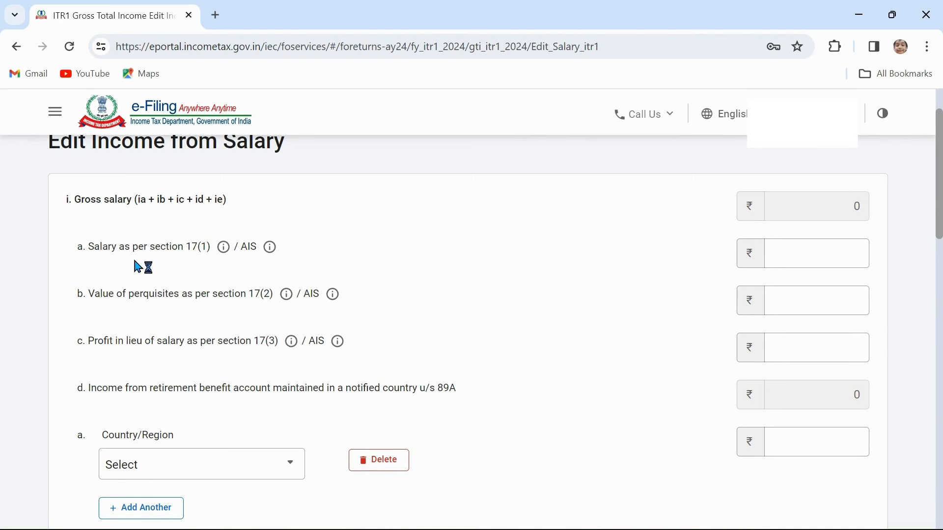
{"action": "left_click", "coordinate": [816, 249]}
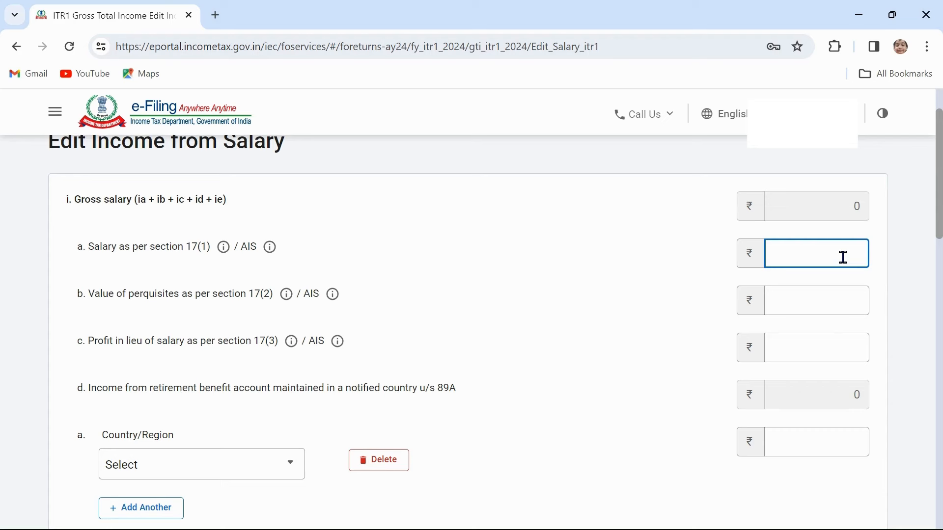
{"action": "type", "text": "679900"}
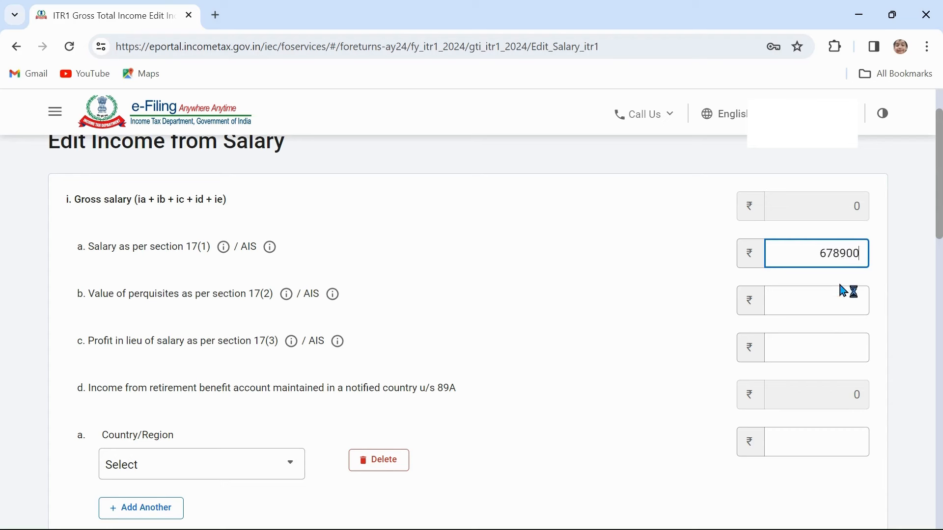
Step: Enter 0 for both the value of perquisites under section 17(2) and the profit in lieu of salary under section 17(3)
{"action": "left_click", "coordinate": [824, 305]}
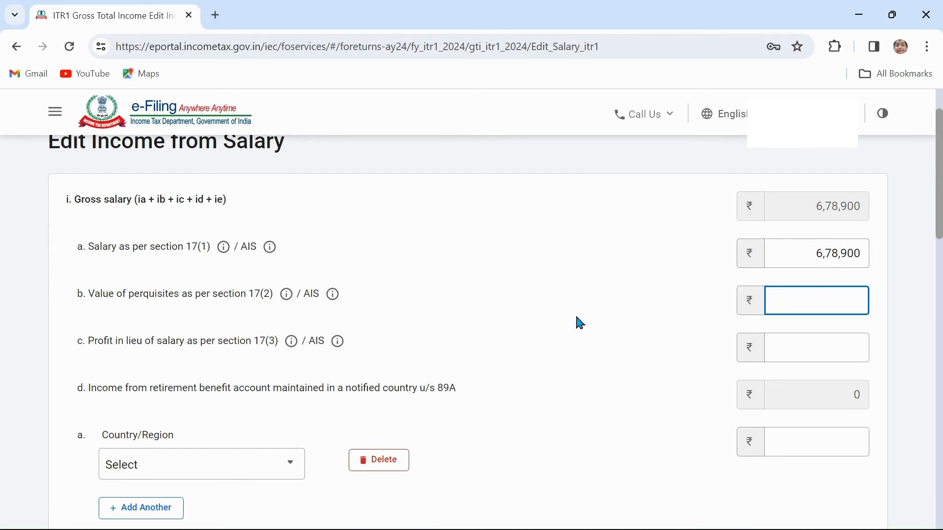
{"action": "type", "text": "0"}
{"action": "left_click", "coordinate": [820, 349]}
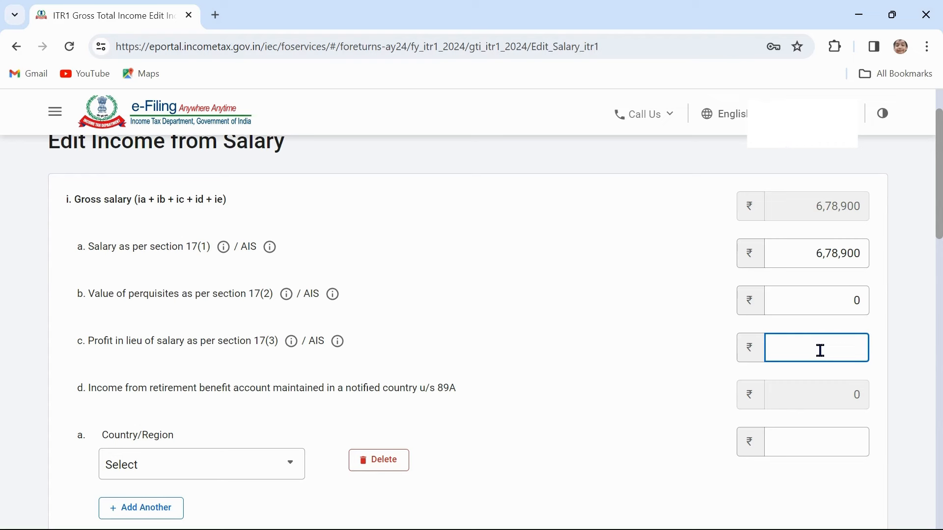
{"action": "left_click", "coordinate": [697, 414]}
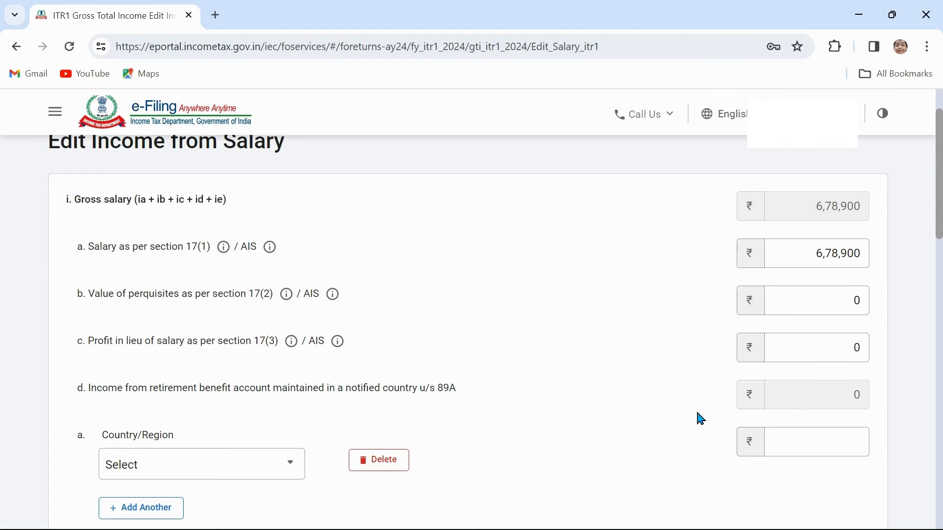
Step: Delete the blank country row under income from a retirement benefit account in a notified country u/s 89A
{"action": "scroll", "coordinate": [594, 435], "scroll_direction": "down", "scroll_amount": 3}
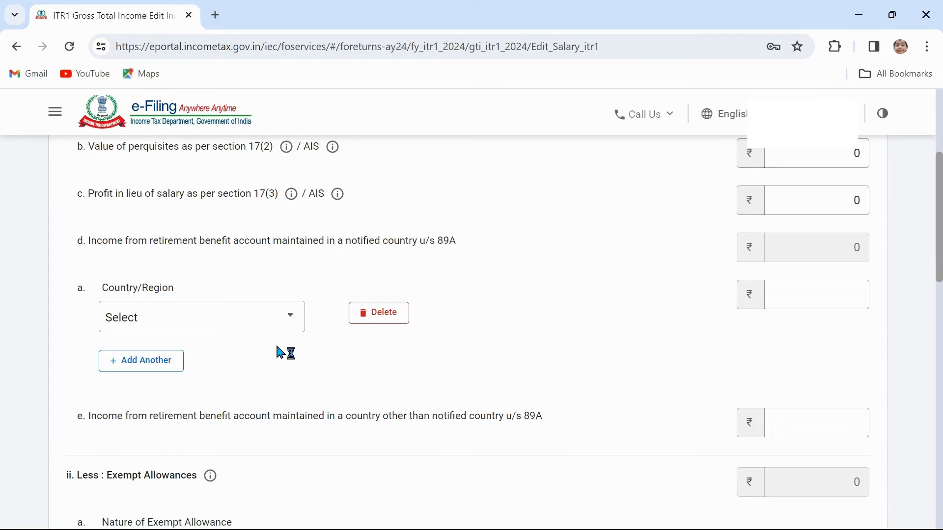
{"action": "left_click", "coordinate": [395, 320]}
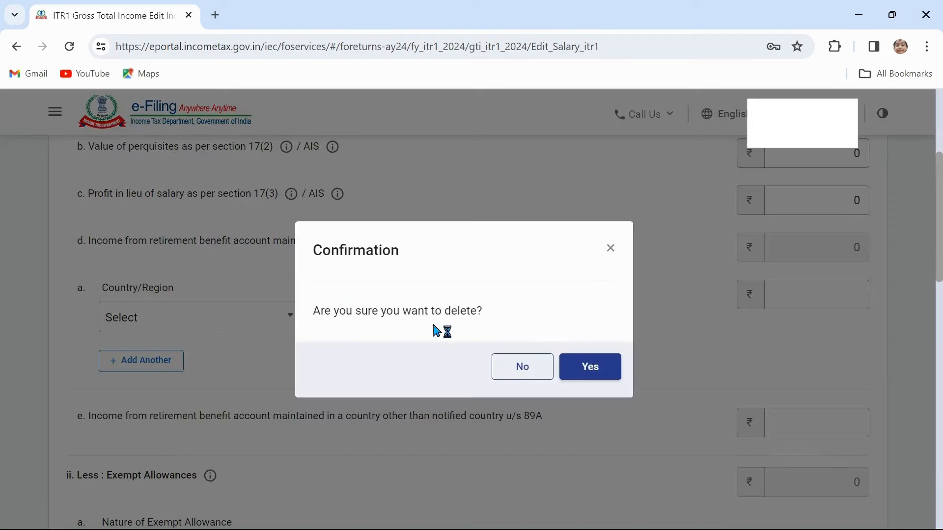
{"action": "left_click", "coordinate": [590, 368]}
Step: View the options for the nature of exempt allowance without selecting one
{"action": "scroll", "coordinate": [718, 389], "scroll_direction": "down", "scroll_amount": 5}
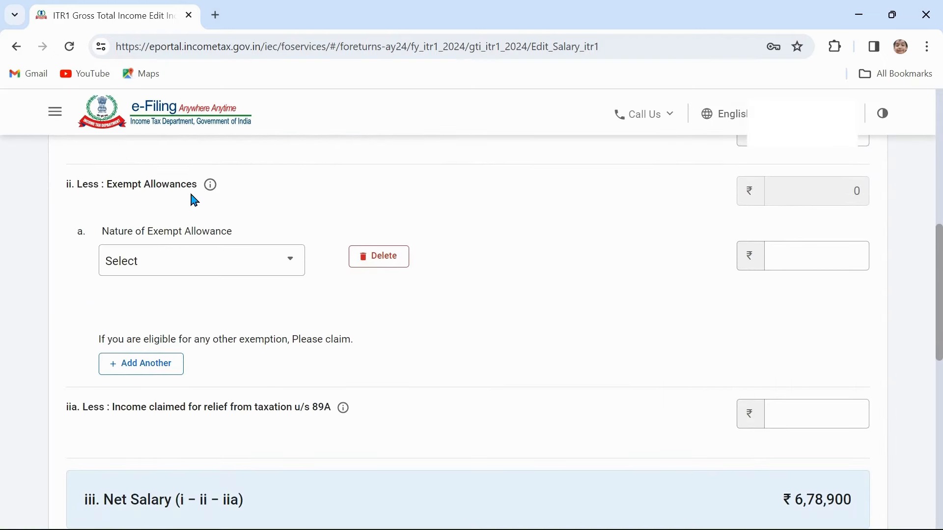
{"action": "left_click", "coordinate": [295, 272]}
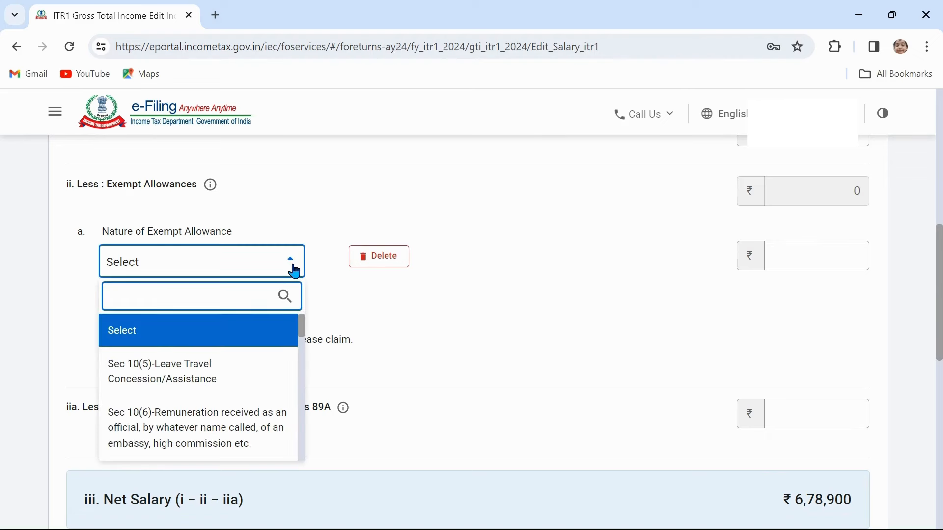
{"action": "left_click", "coordinate": [500, 292]}
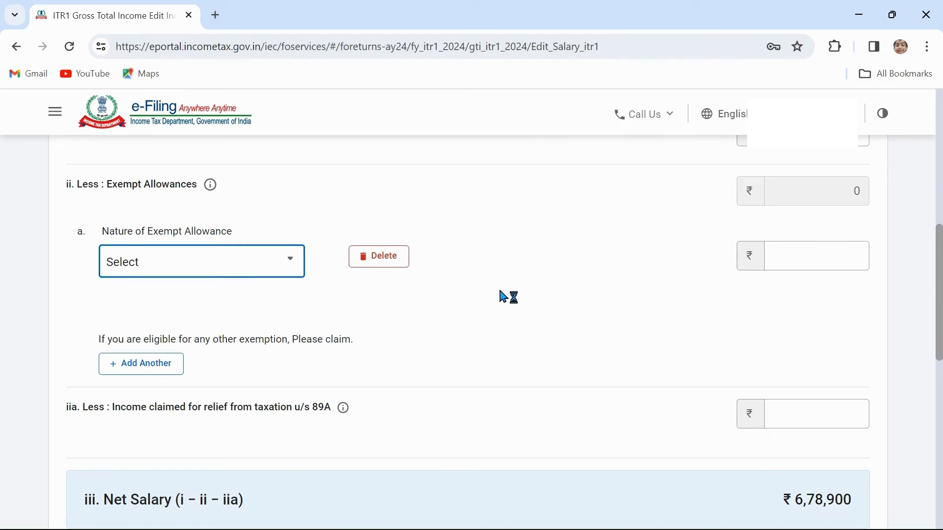
{"action": "scroll", "coordinate": [505, 296], "scroll_direction": "up", "scroll_amount": 4}
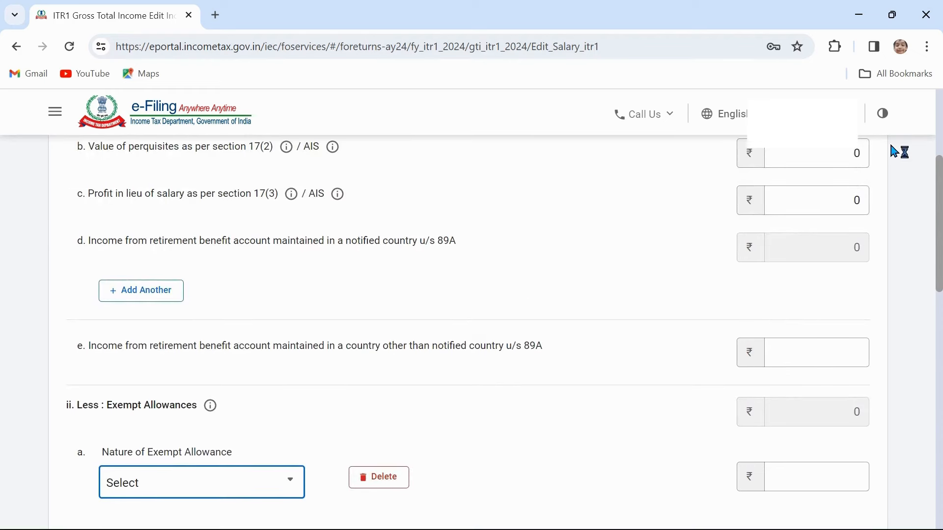
{"action": "left_click", "coordinate": [830, 151]}
{"action": "left_click", "coordinate": [490, 340]}
{"action": "scroll", "coordinate": [490, 340], "scroll_direction": "down", "scroll_amount": 5}
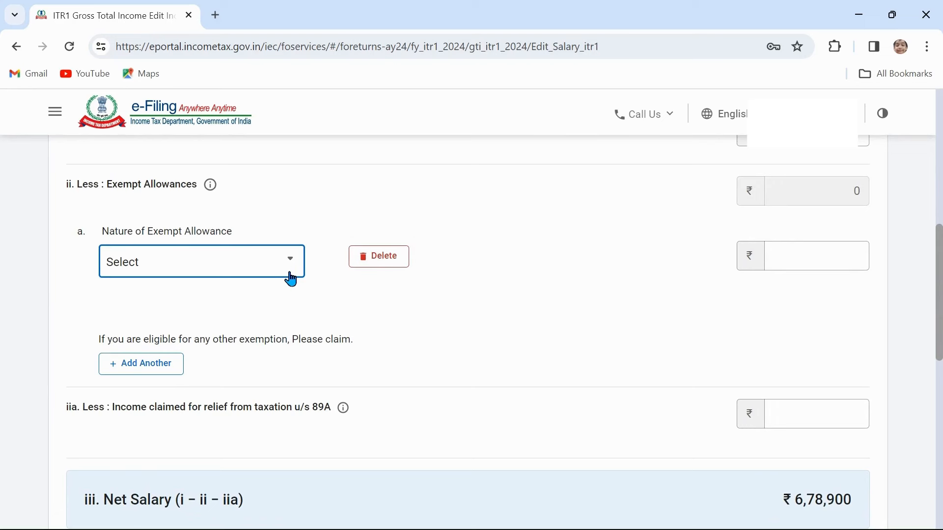
Step: Choose Sec 10(13A)-Allowance to meet expenditure incurred on house rent as the nature of exempt allowance
{"action": "left_click", "coordinate": [286, 276]}
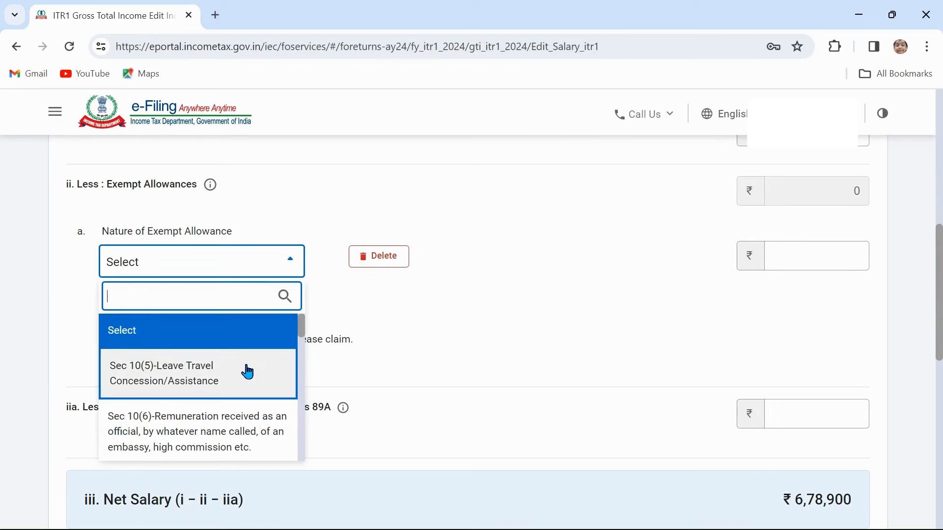
{"action": "scroll", "coordinate": [248, 373], "scroll_direction": "down", "scroll_amount": 5}
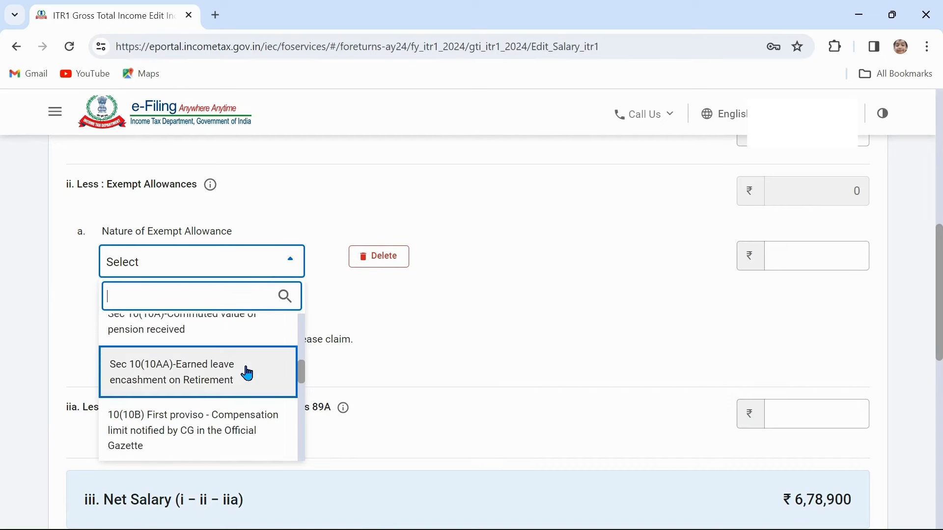
{"action": "scroll", "coordinate": [248, 374], "scroll_direction": "down", "scroll_amount": 4}
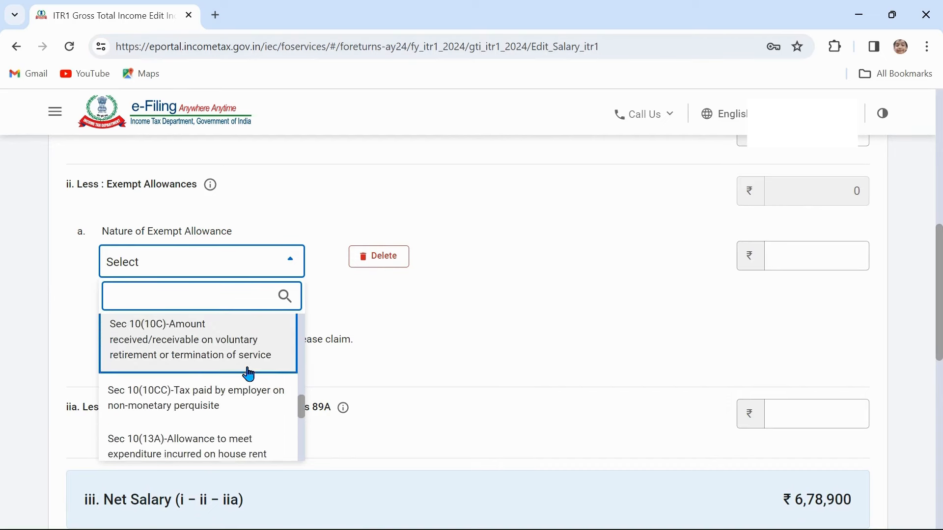
{"action": "scroll", "coordinate": [249, 374], "scroll_direction": "down", "scroll_amount": 4}
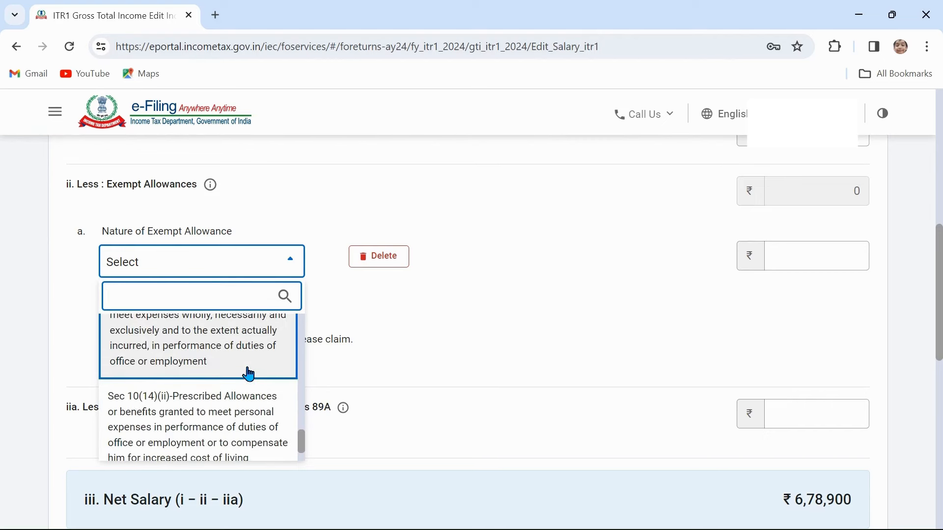
{"action": "scroll", "coordinate": [249, 374], "scroll_direction": "down", "scroll_amount": 1}
{"action": "scroll", "coordinate": [249, 374], "scroll_direction": "up", "scroll_amount": 1}
{"action": "scroll", "coordinate": [241, 388], "scroll_direction": "down", "scroll_amount": 2}
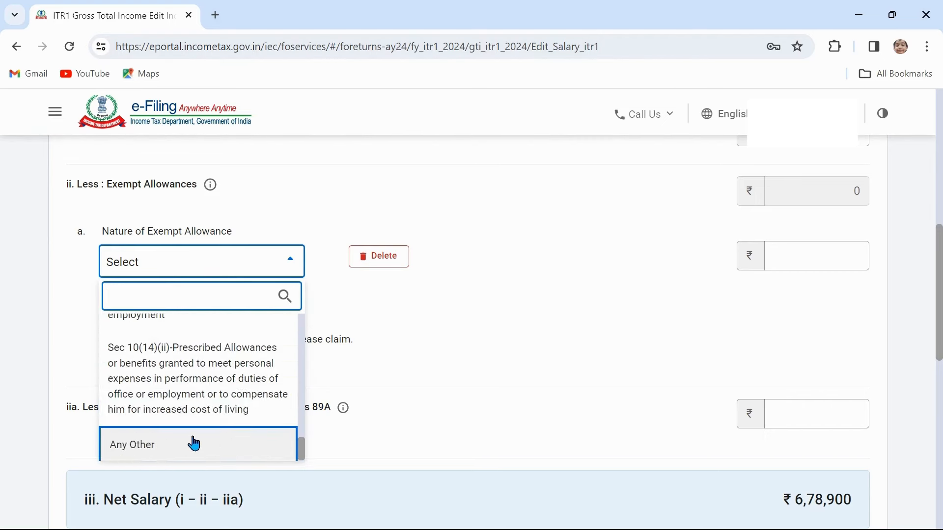
{"action": "scroll", "coordinate": [194, 443], "scroll_direction": "up", "scroll_amount": 2}
{"action": "scroll", "coordinate": [195, 444], "scroll_direction": "up", "scroll_amount": 3}
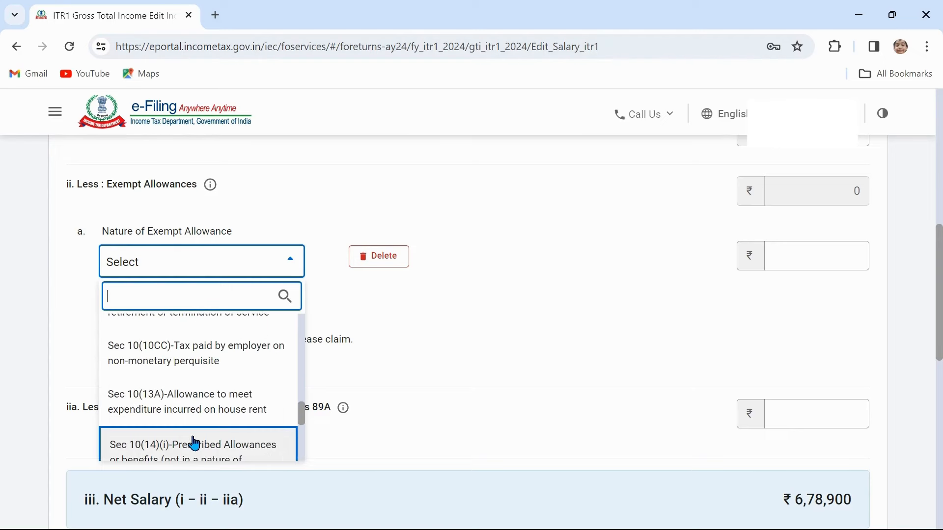
{"action": "left_click", "coordinate": [237, 407]}
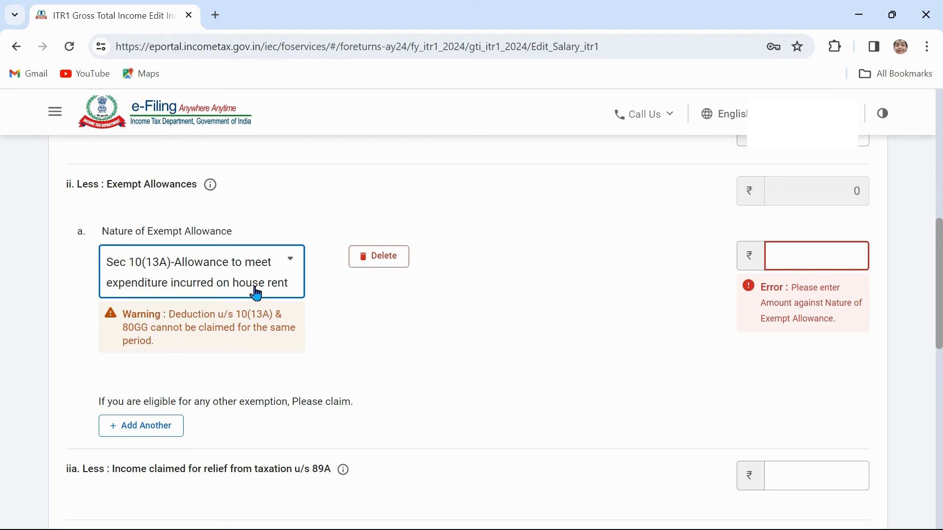
Step: Enter 25,000 as the amount of the Sec 10(13A) house rent exempt allowance
{"action": "left_click", "coordinate": [827, 247]}
{"action": "type", "text": "2"}
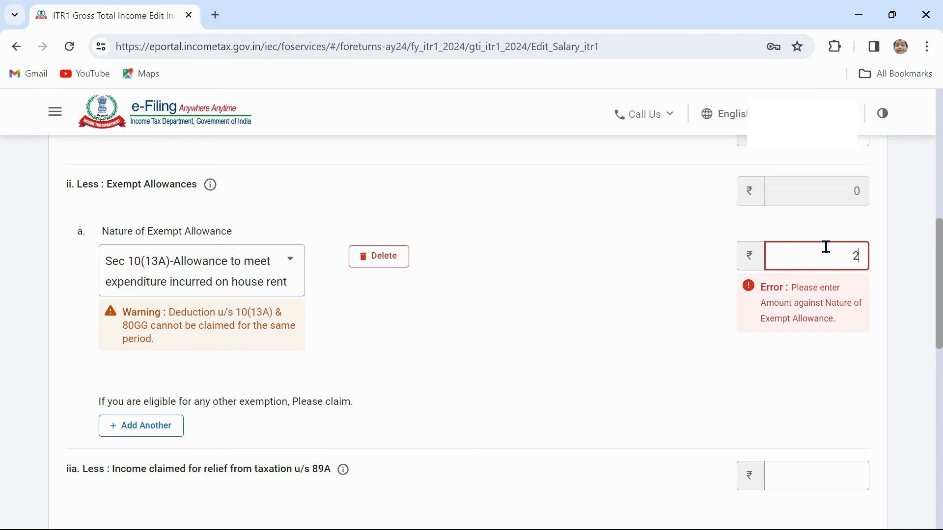
{"action": "type", "text": "5,000"}
{"action": "left_click", "coordinate": [662, 363]}
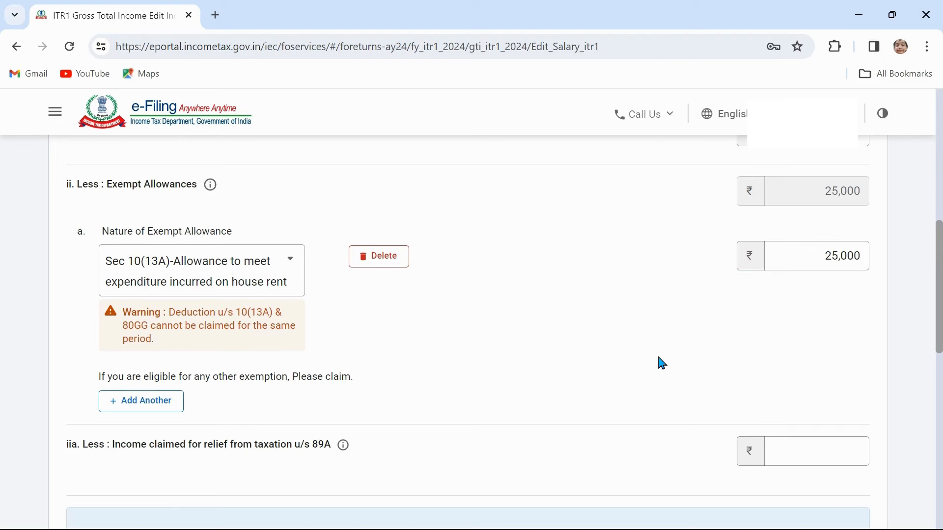
Step: Enter 2,500 as professional tax u/s 16(iii) and save the salary income details
{"action": "scroll", "coordinate": [440, 432], "scroll_direction": "down", "scroll_amount": 1}
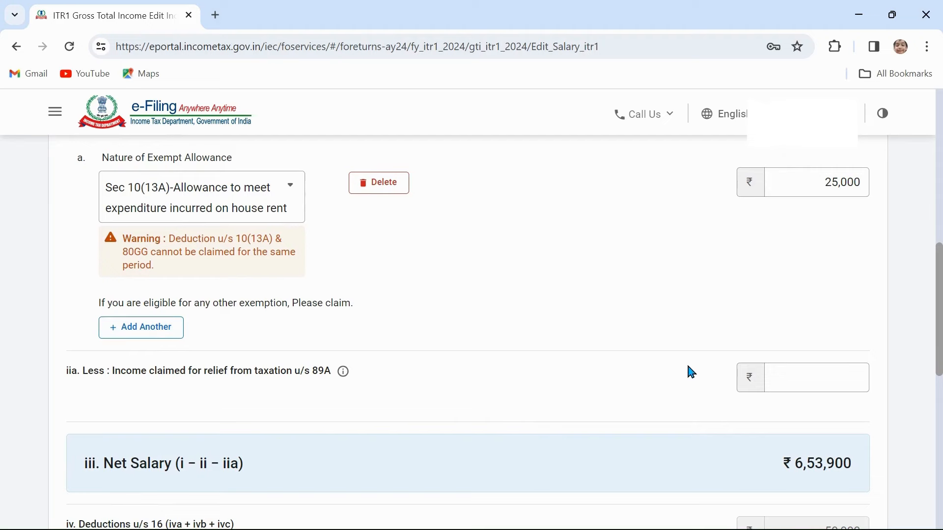
{"action": "scroll", "coordinate": [694, 372], "scroll_direction": "down", "scroll_amount": 3}
{"action": "scroll", "coordinate": [457, 411], "scroll_direction": "down", "scroll_amount": 3}
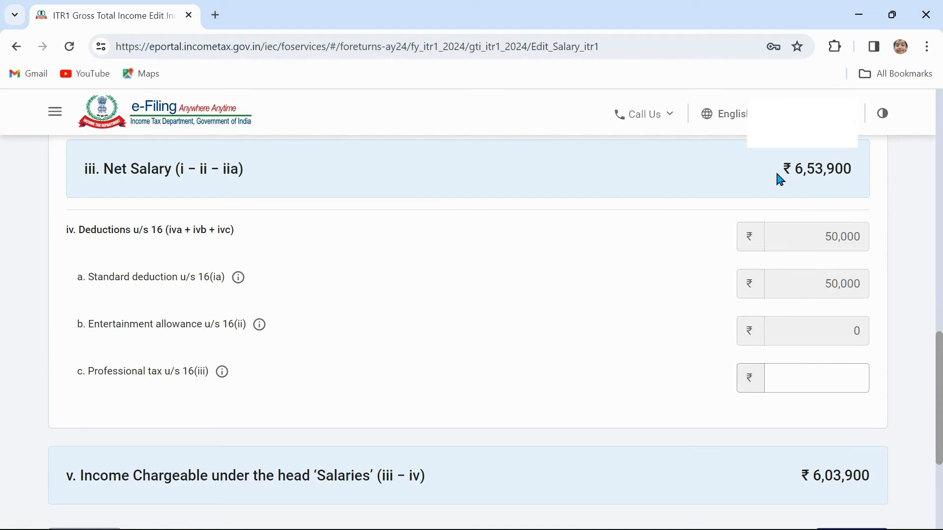
{"action": "left_click_drag", "start_coordinate": [810, 288], "coordinate": [871, 292]}
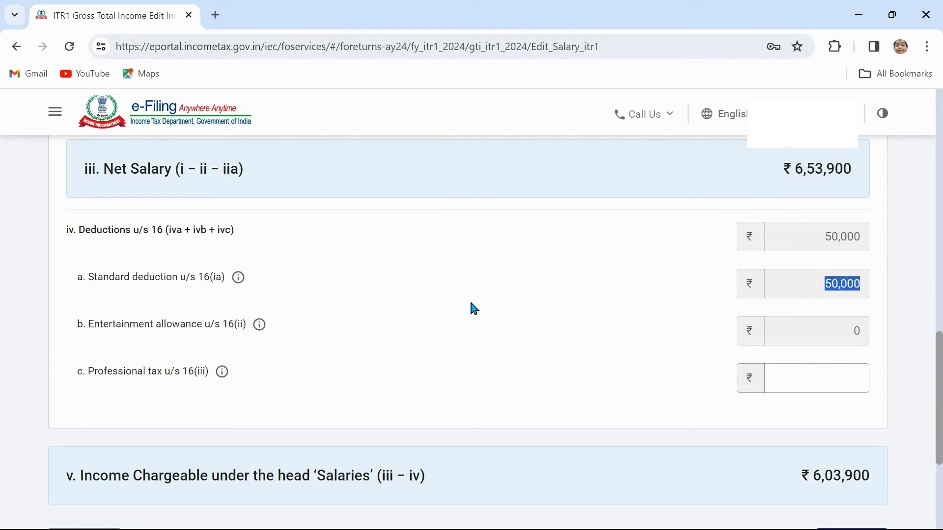
{"action": "left_click", "coordinate": [812, 375]}
{"action": "type", "text": "2"}
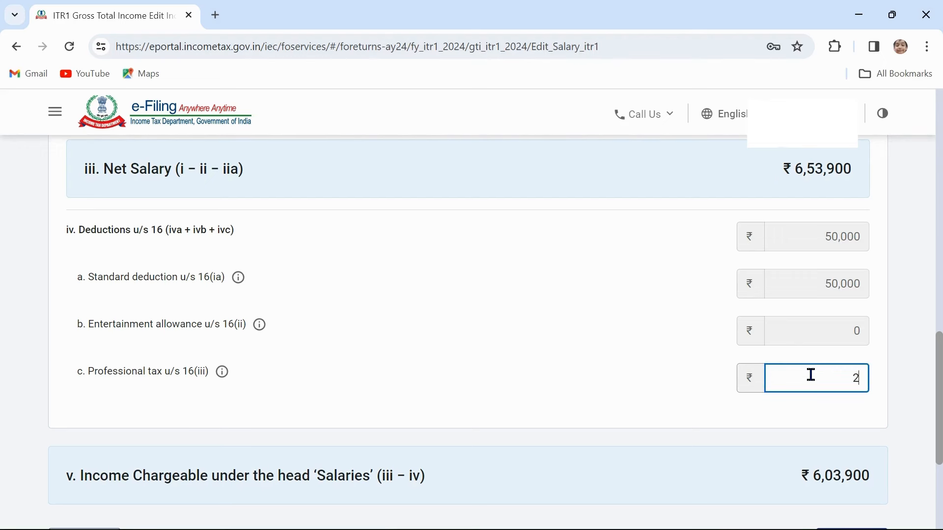
{"action": "type", "text": ",500"}
{"action": "left_click", "coordinate": [701, 401]}
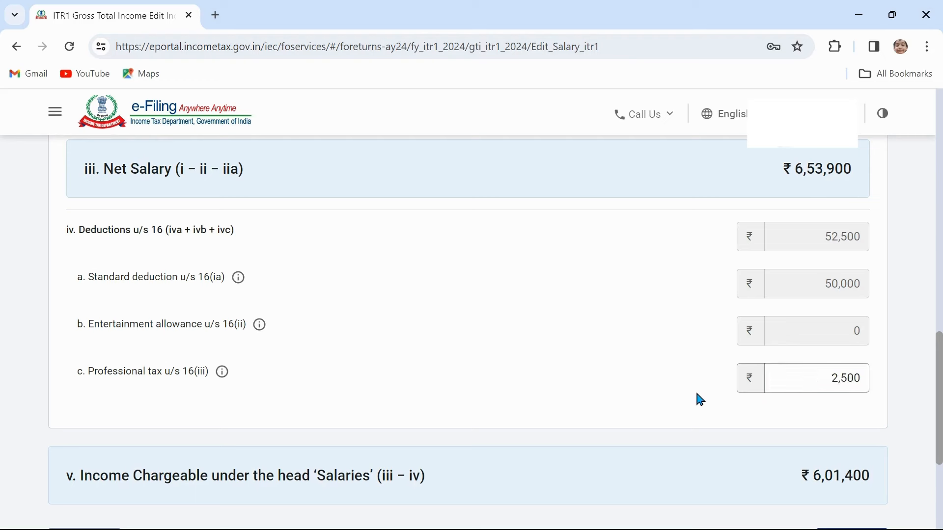
{"action": "scroll", "coordinate": [648, 441], "scroll_direction": "down", "scroll_amount": 3}
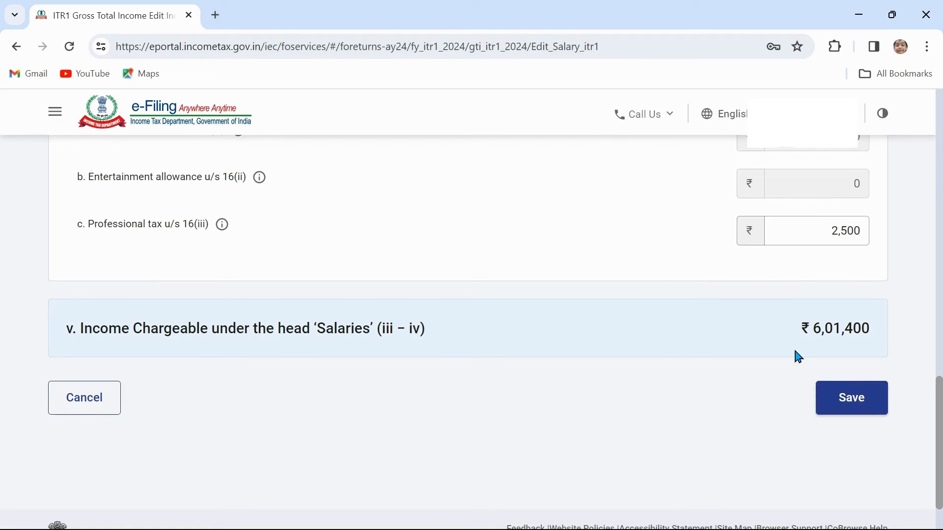
{"action": "left_click", "coordinate": [846, 411]}
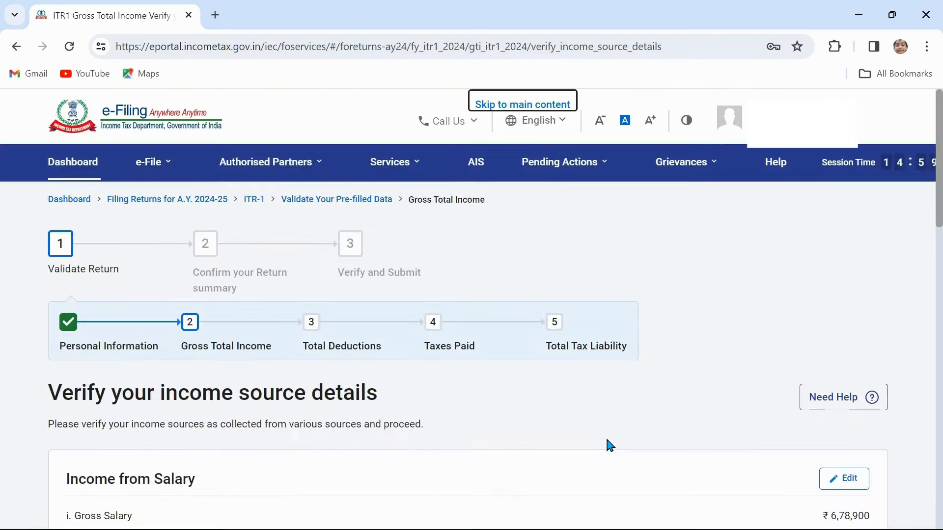
Step: Open the breakup details of Income from House Property for entry
{"action": "scroll", "coordinate": [610, 445], "scroll_direction": "down", "scroll_amount": 12}
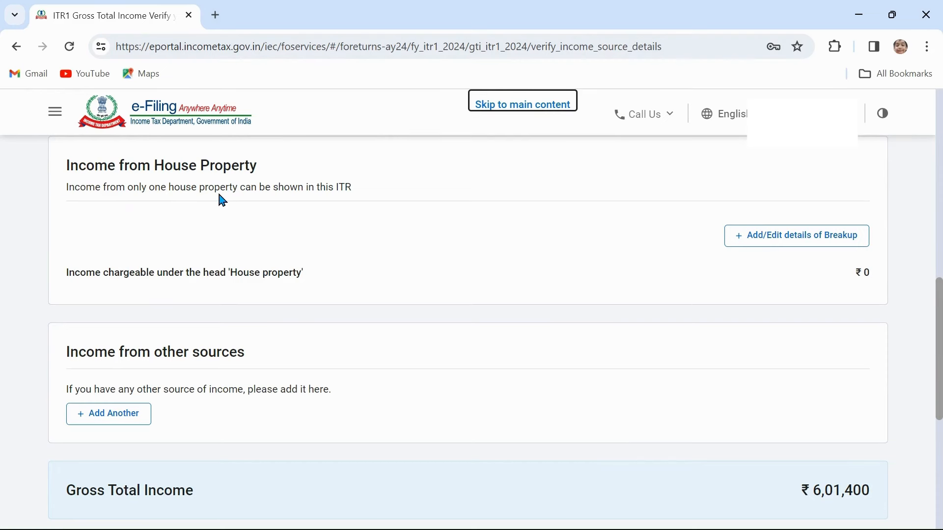
{"action": "left_click", "coordinate": [799, 246]}
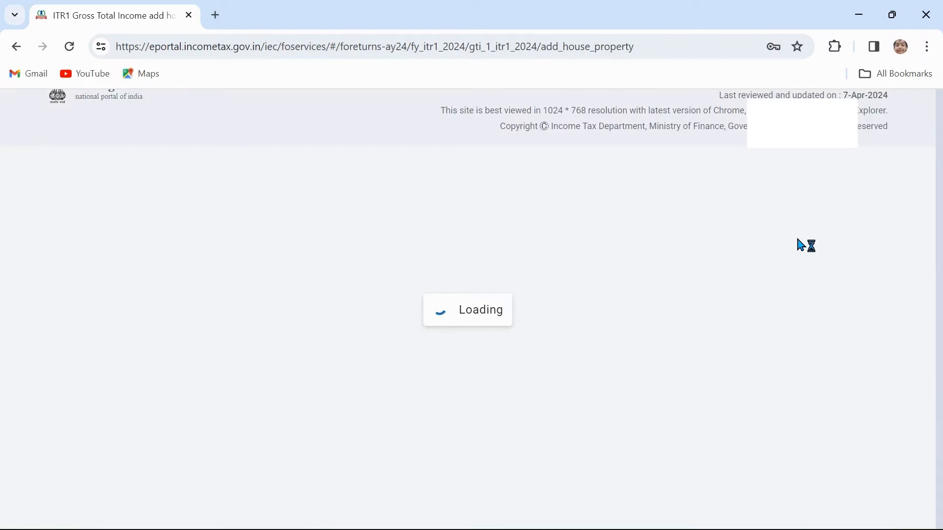
{"action": "scroll", "coordinate": [501, 430], "scroll_direction": "down", "scroll_amount": 3}
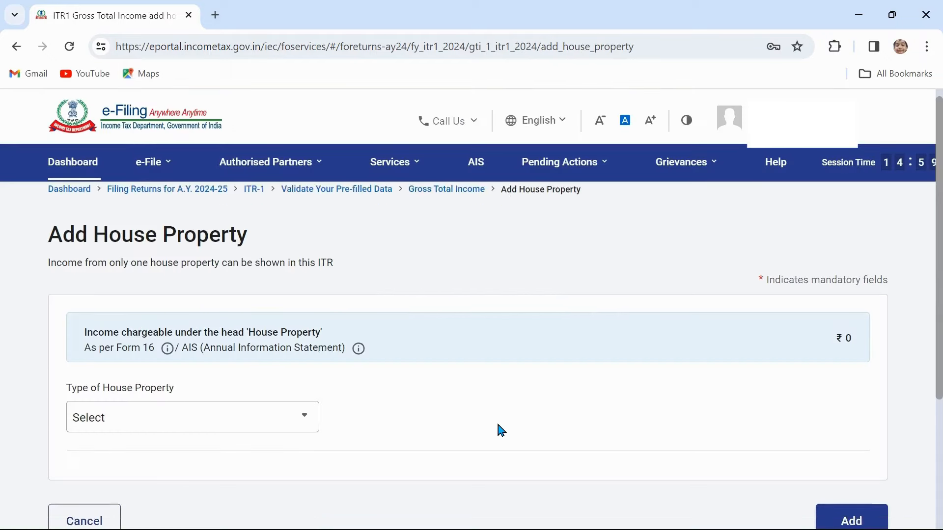
Step: Try Self Occupied as the type of house property
{"action": "left_click", "coordinate": [301, 235]}
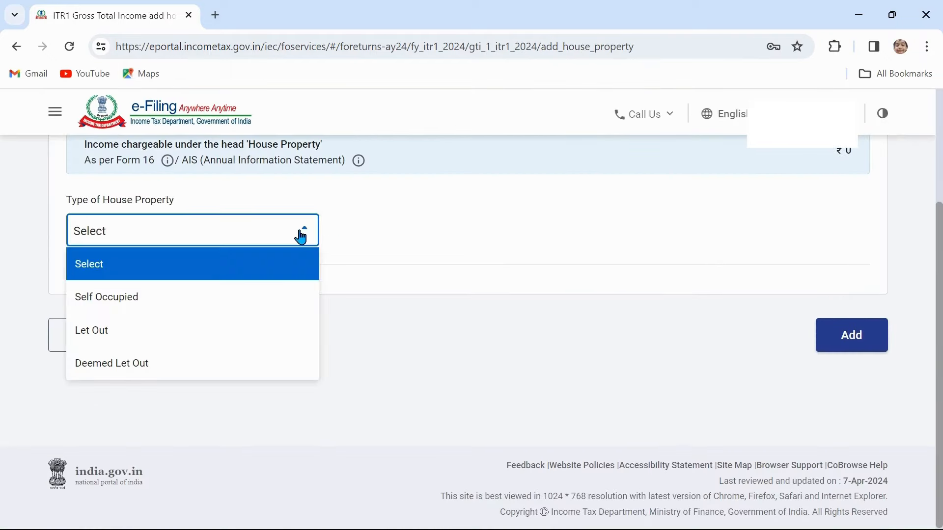
{"action": "left_click", "coordinate": [164, 298]}
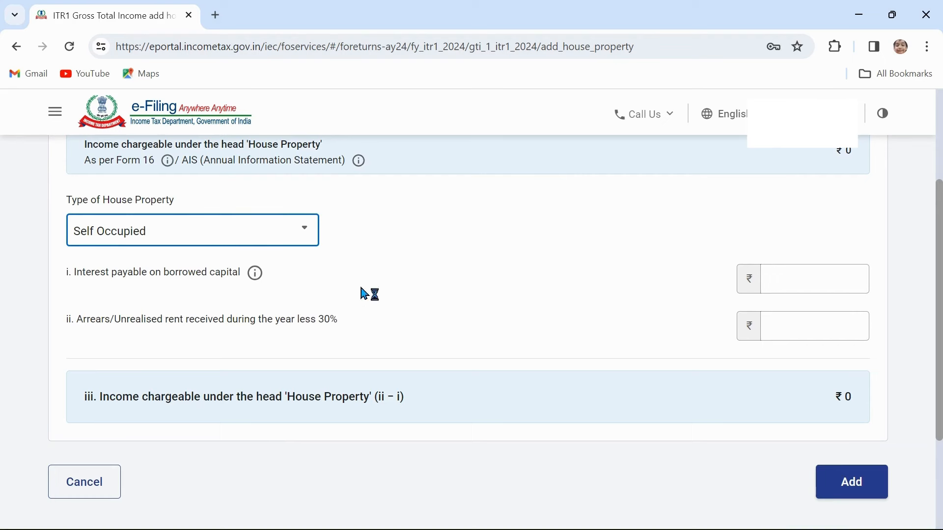
{"action": "left_click", "coordinate": [823, 273]}
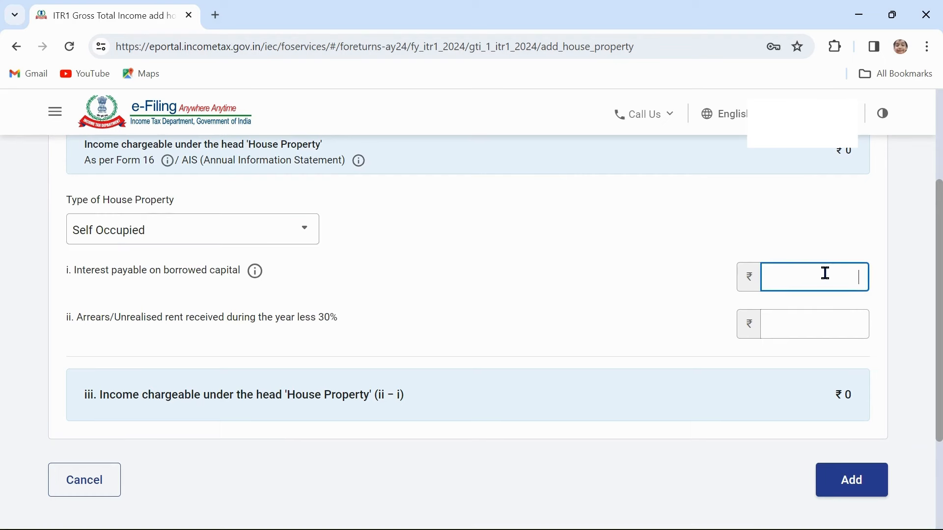
Step: Set the type of house property to Let Out and enter 250000 as gross rent received during the year
{"action": "left_click", "coordinate": [306, 236]}
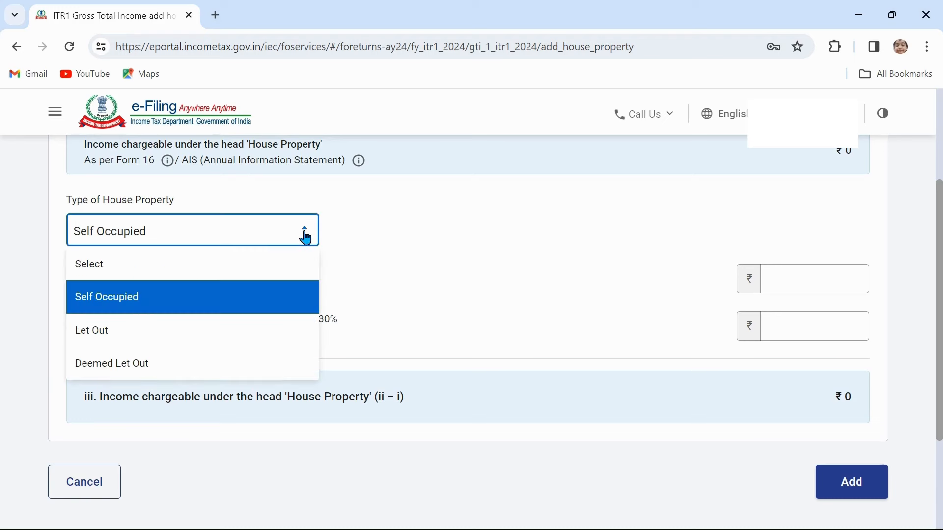
{"action": "left_click", "coordinate": [143, 333]}
{"action": "left_click", "coordinate": [820, 283]}
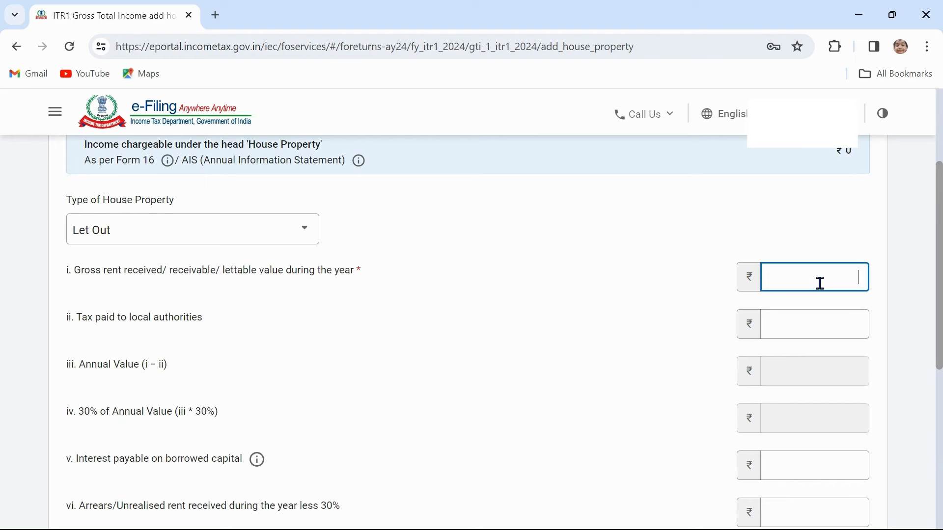
{"action": "type", "text": "250000"}
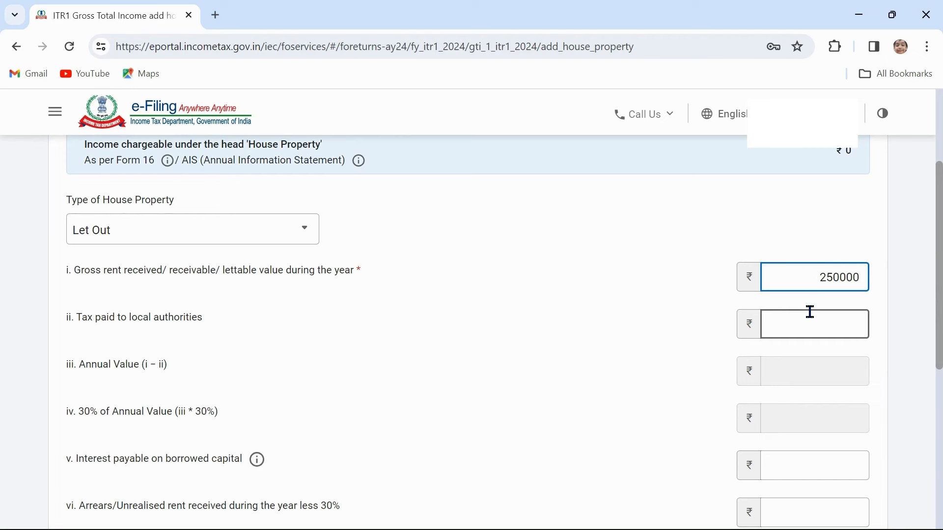
Step: Enter 5,000 as the tax paid to local authorities for the let-out property
{"action": "left_click", "coordinate": [809, 312]}
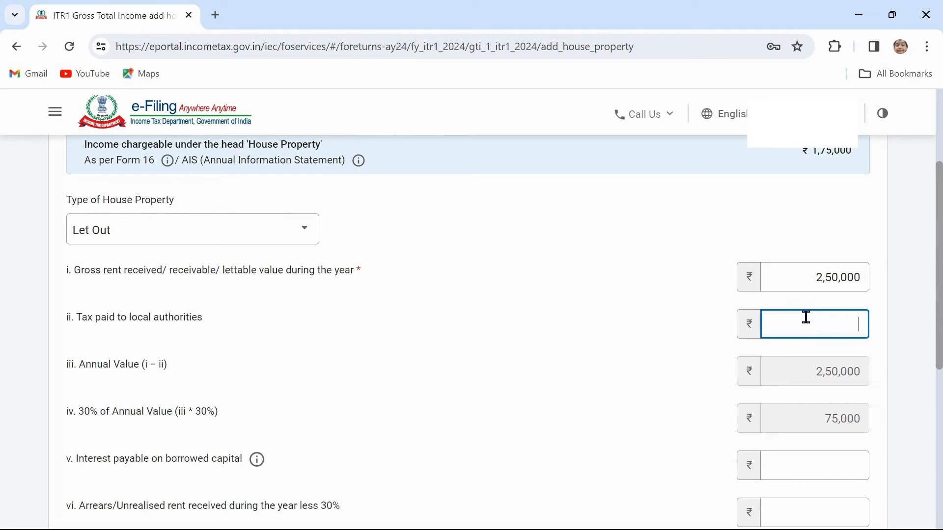
{"action": "scroll", "coordinate": [806, 318], "scroll_direction": "down", "scroll_amount": 1}
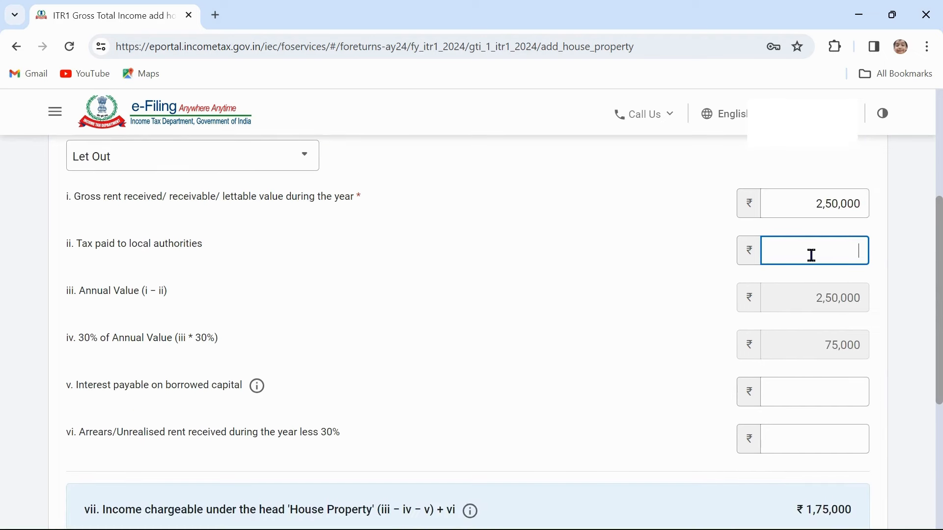
{"action": "type", "text": "5,000"}
{"action": "left_click", "coordinate": [663, 343]}
{"action": "scroll", "coordinate": [660, 400], "scroll_direction": "down", "scroll_amount": 1}
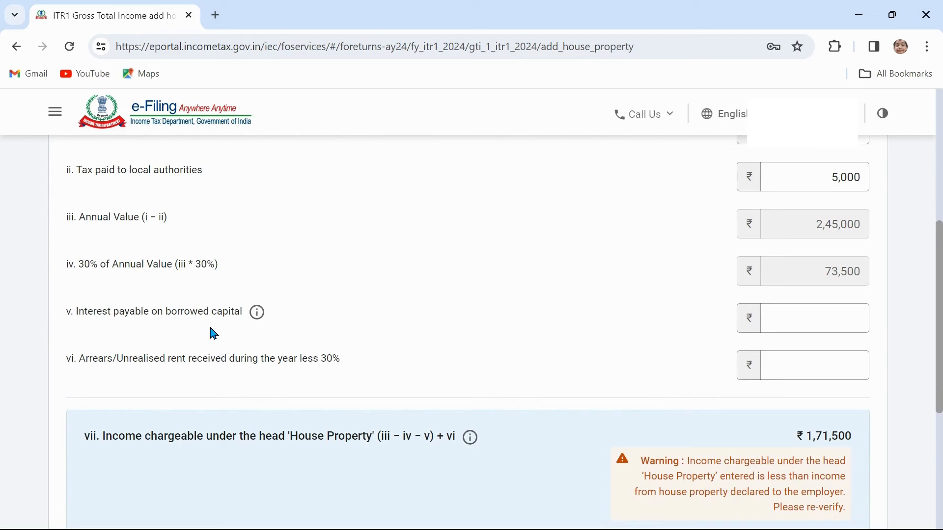
Step: Enter 56,000 as interest payable on borrowed capital, leave arrears of rent blank, and add the house property to the return
{"action": "left_click", "coordinate": [804, 308]}
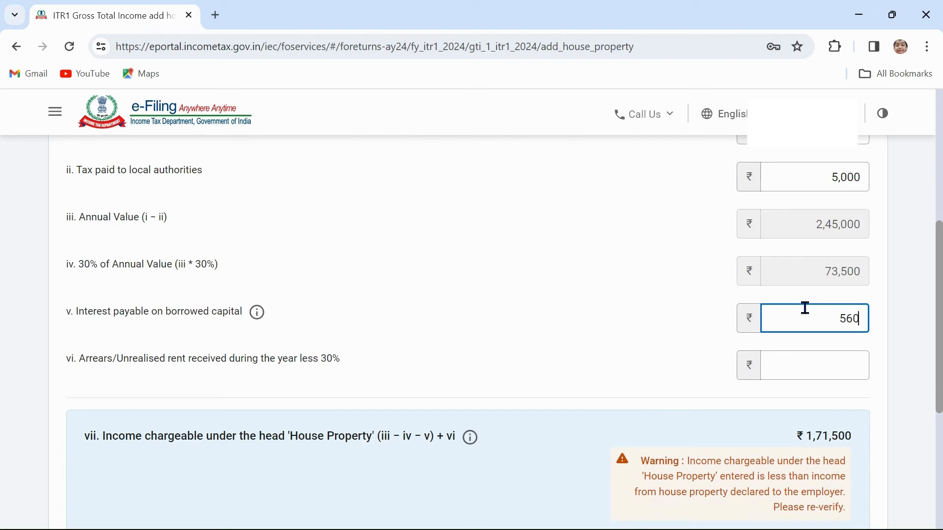
{"action": "left_click", "coordinate": [802, 368]}
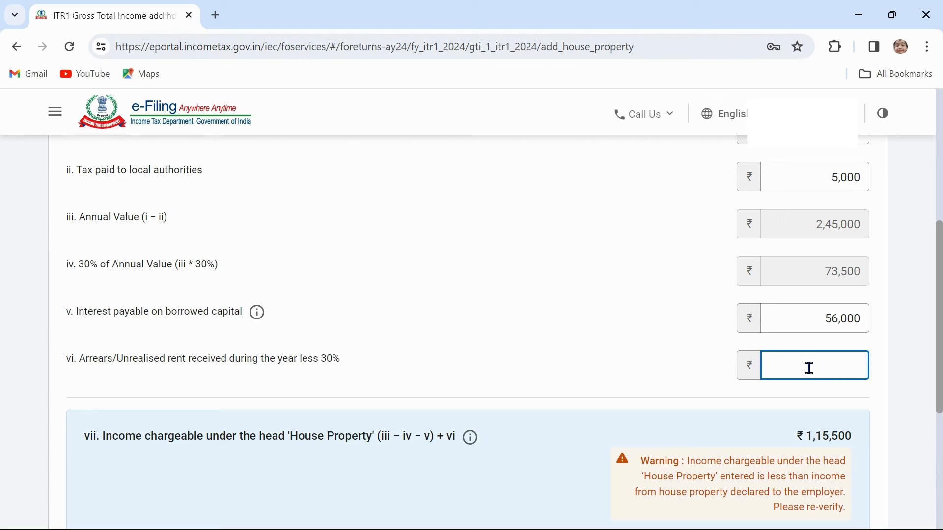
{"action": "scroll", "coordinate": [497, 419], "scroll_direction": "down", "scroll_amount": 5}
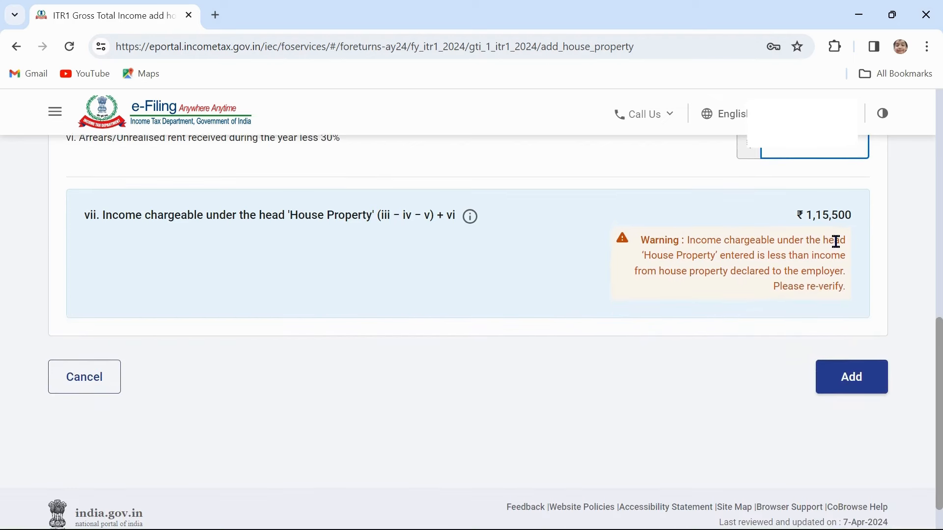
{"action": "left_click", "coordinate": [851, 383]}
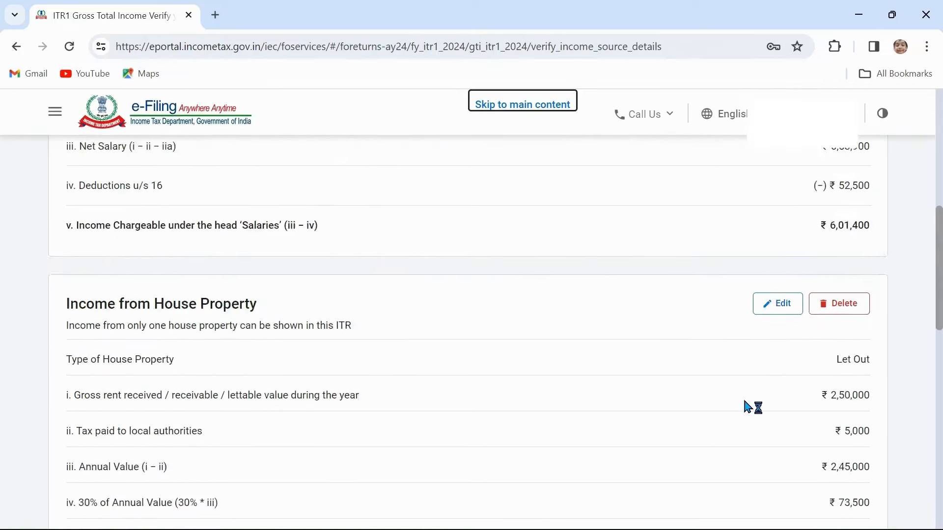
{"action": "scroll", "coordinate": [751, 408], "scroll_direction": "down", "scroll_amount": 10}
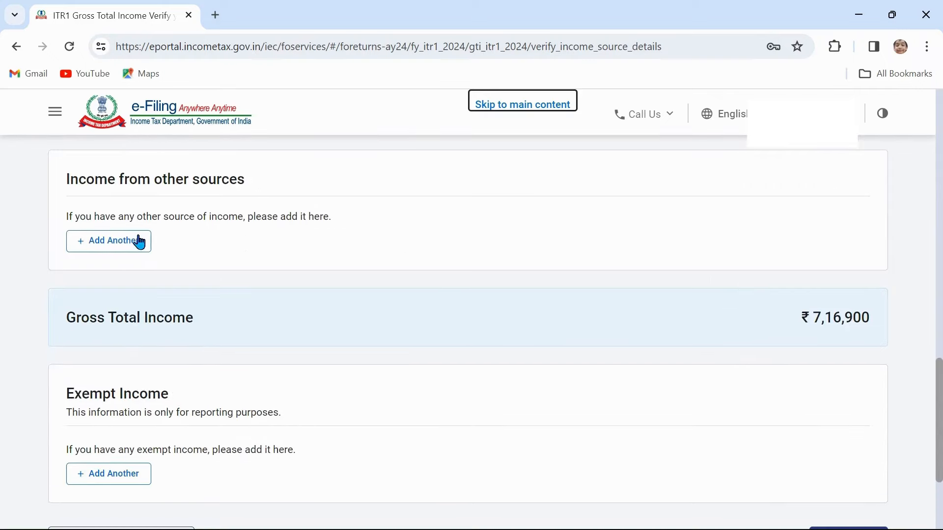
Step: Start an entry for income from other sources, skipping the guided income questions
{"action": "left_click", "coordinate": [96, 249]}
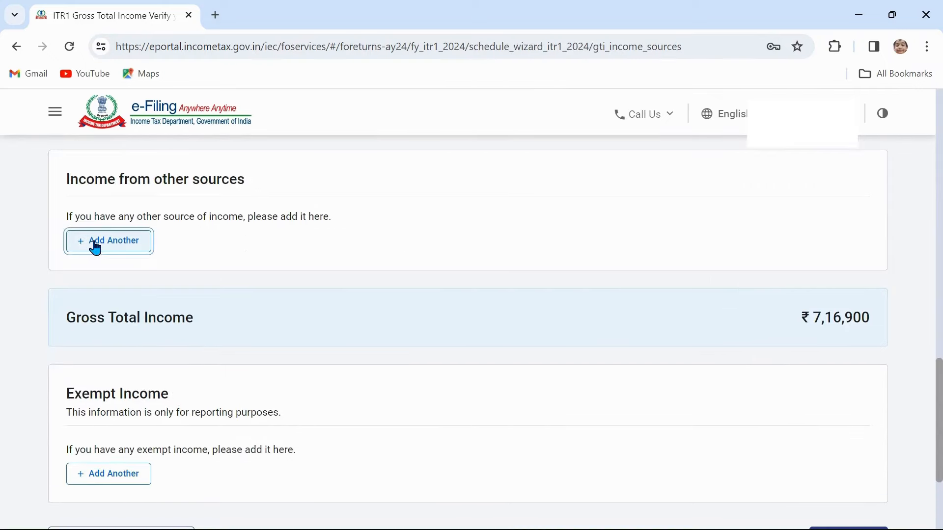
{"action": "scroll", "coordinate": [468, 364], "scroll_direction": "down", "scroll_amount": 5}
{"action": "scroll", "coordinate": [468, 364], "scroll_direction": "down", "scroll_amount": 10}
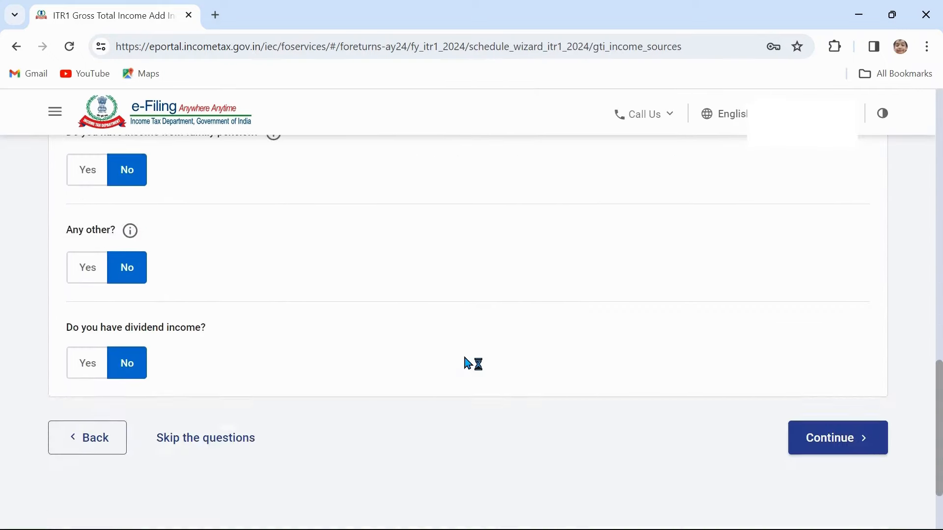
{"action": "left_click", "coordinate": [217, 343]}
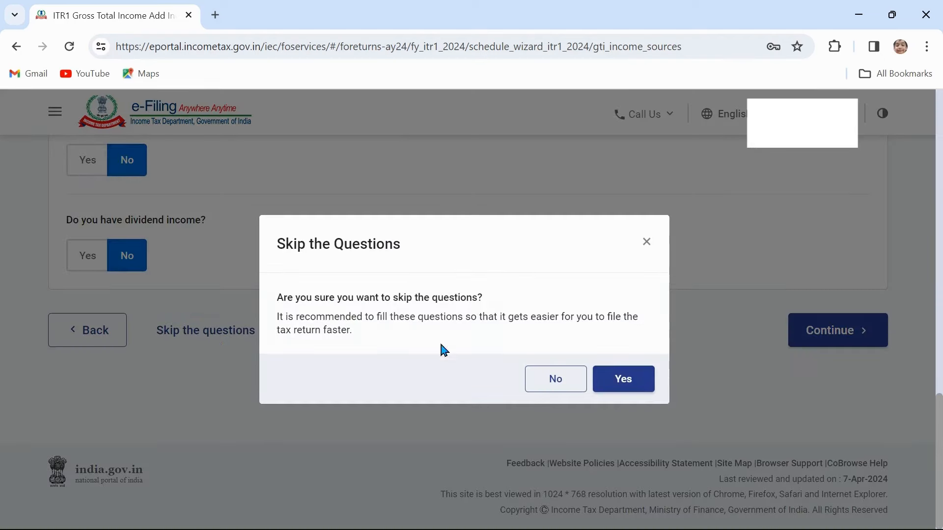
{"action": "left_click", "coordinate": [636, 386]}
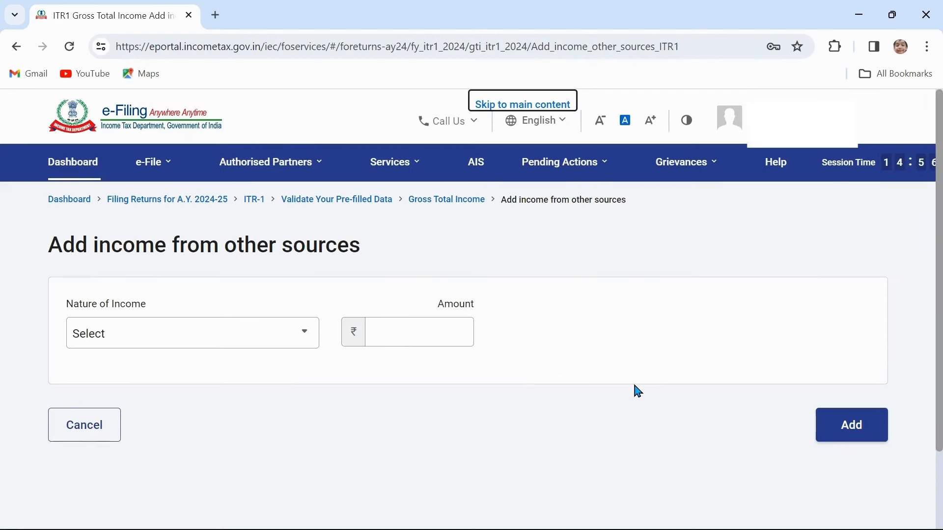
Step: Add Interest from Saving Bank Account of 4,000 as income from other sources
{"action": "left_click", "coordinate": [308, 345]}
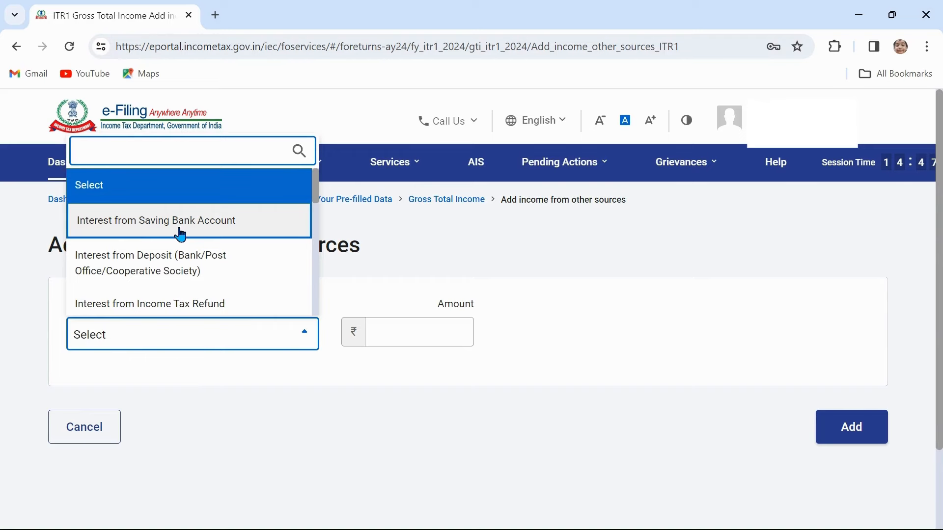
{"action": "left_click", "coordinate": [181, 235]}
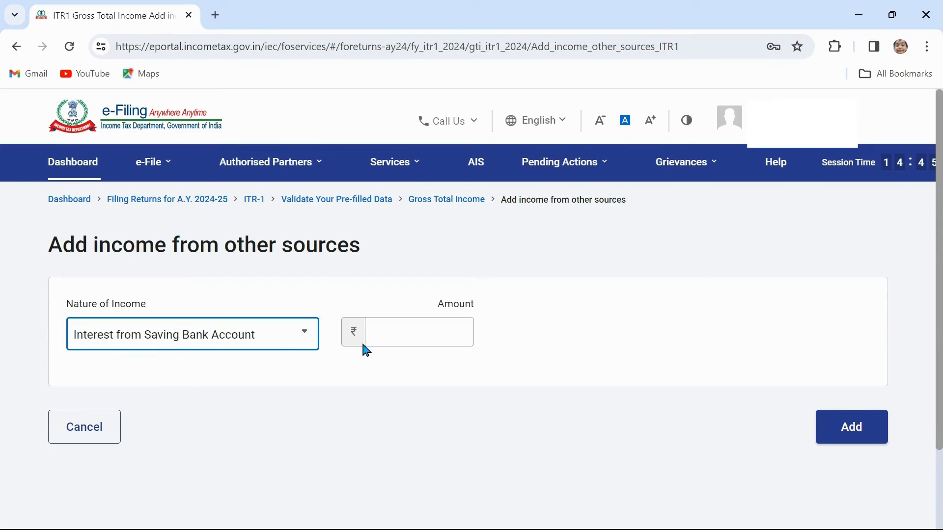
{"action": "left_click", "coordinate": [423, 337]}
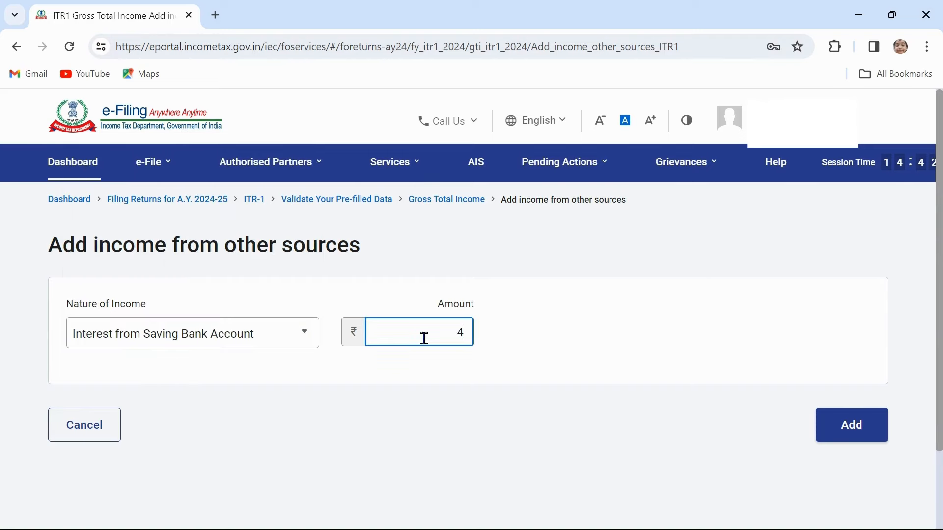
{"action": "left_click", "coordinate": [847, 431]}
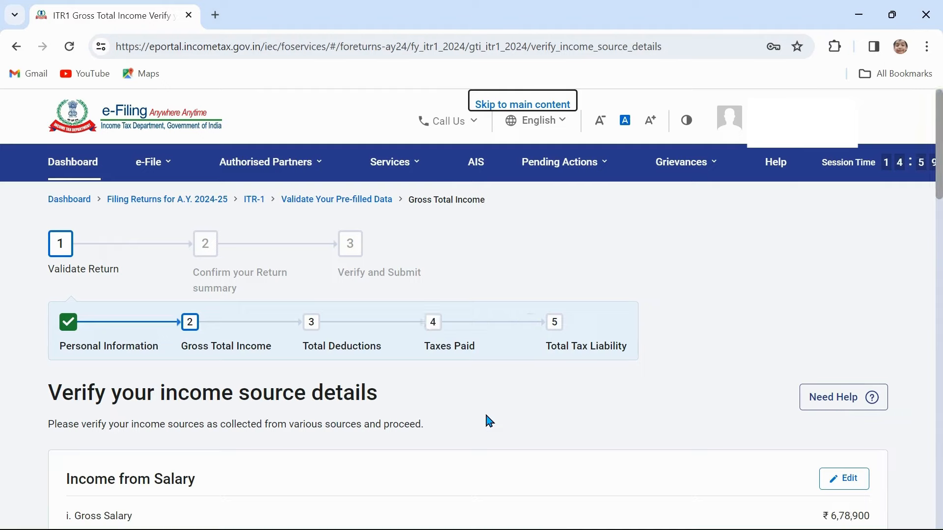
Step: Add another income from other sources: Interest from Income Tax Refund with an amount of 500
{"action": "scroll", "coordinate": [489, 421], "scroll_direction": "down", "scroll_amount": 20}
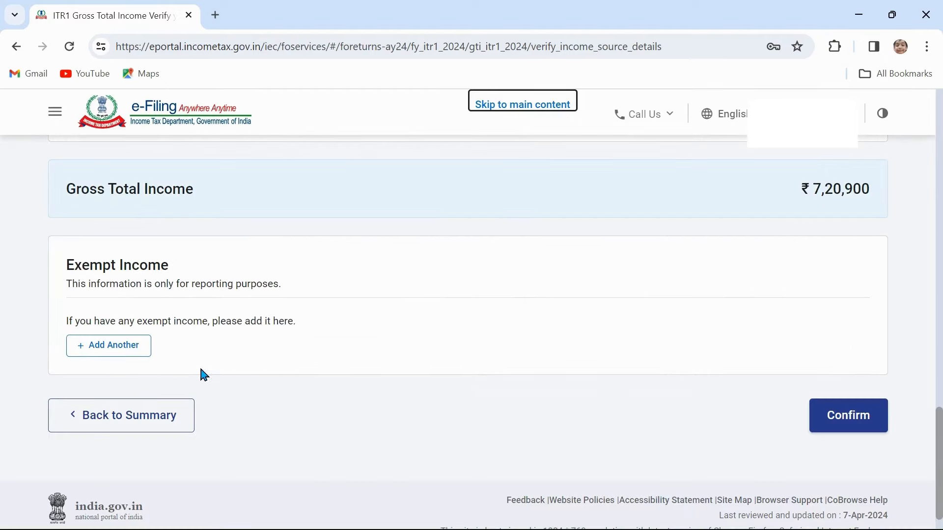
{"action": "scroll", "coordinate": [333, 288], "scroll_direction": "up", "scroll_amount": 3}
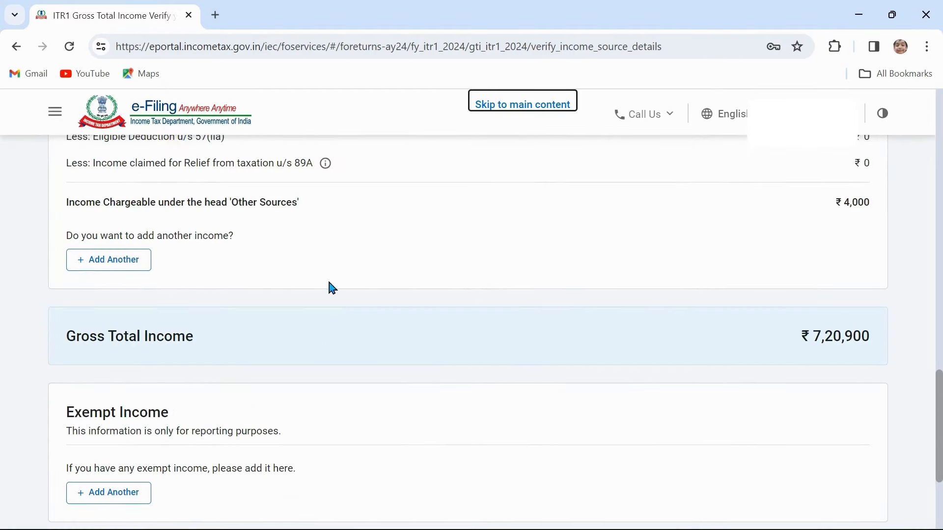
{"action": "left_click", "coordinate": [105, 268]}
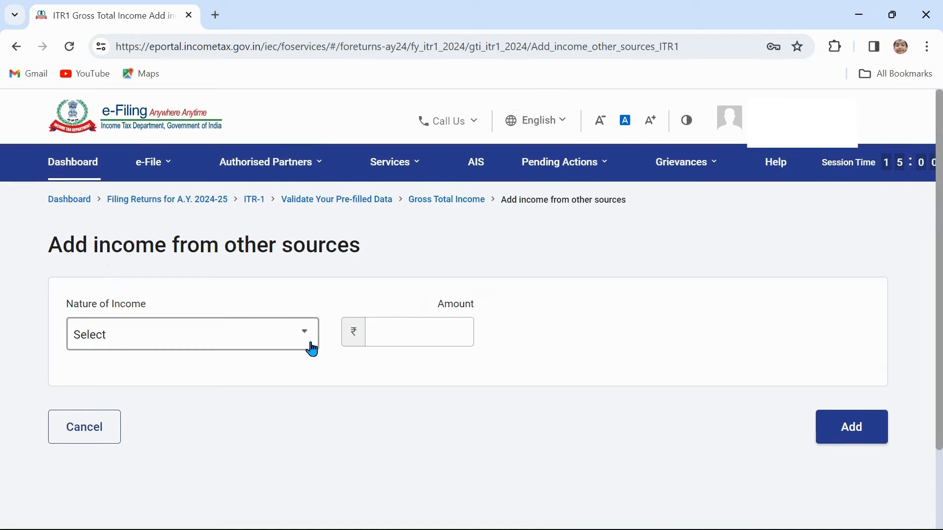
{"action": "left_click", "coordinate": [304, 336]}
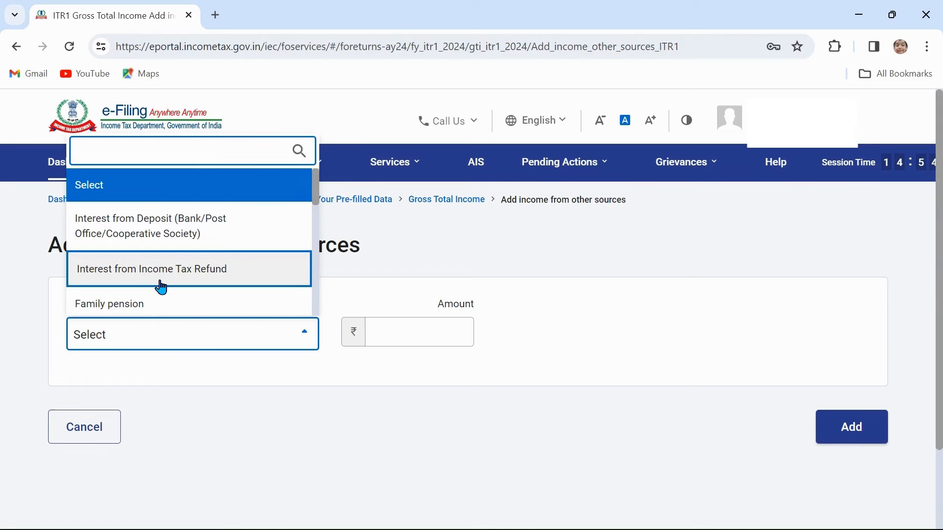
{"action": "left_click", "coordinate": [161, 287]}
{"action": "left_click", "coordinate": [438, 343]}
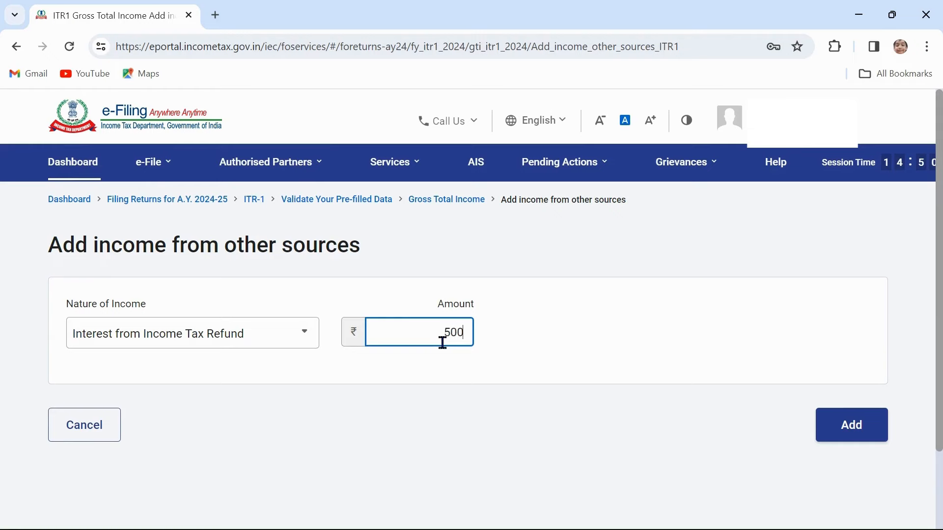
{"action": "left_click", "coordinate": [836, 421]}
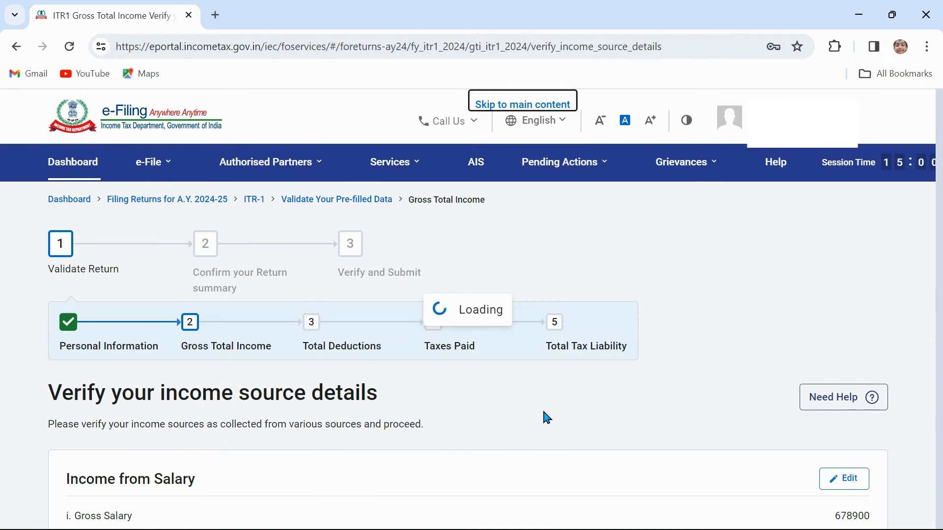
Step: Add Family pension of 4,500 as a further income from other sources
{"action": "scroll", "coordinate": [547, 417], "scroll_direction": "down", "scroll_amount": 10}
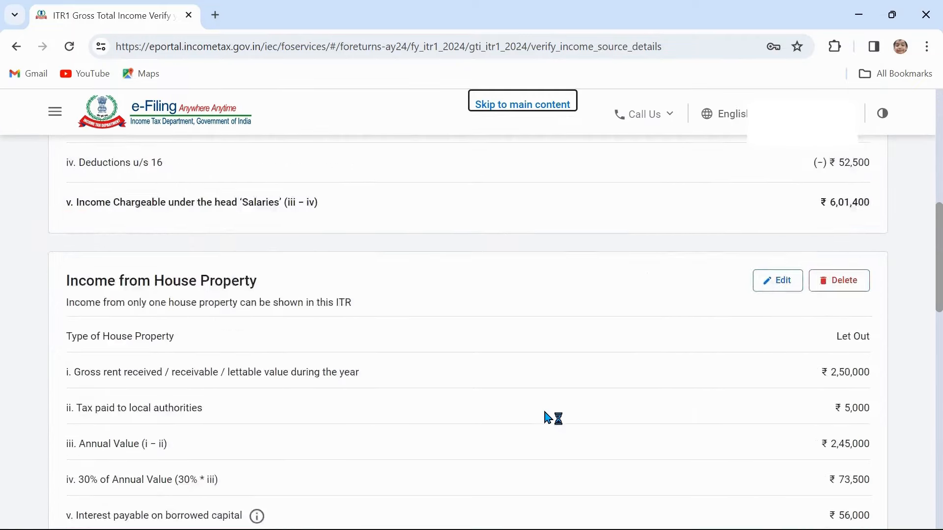
{"action": "scroll", "coordinate": [547, 418], "scroll_direction": "down", "scroll_amount": 10}
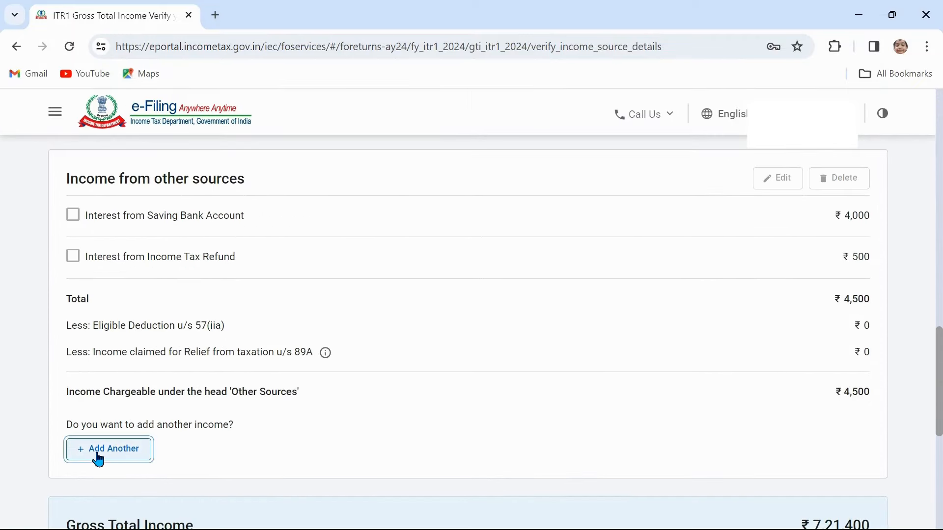
{"action": "left_click", "coordinate": [98, 457]}
{"action": "left_click", "coordinate": [305, 338]}
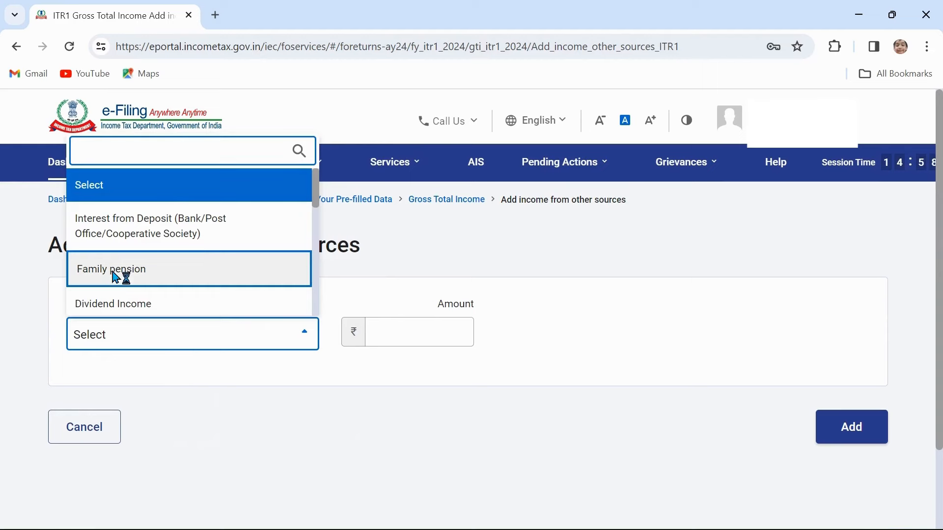
{"action": "left_click", "coordinate": [113, 278]}
{"action": "left_click", "coordinate": [446, 334]}
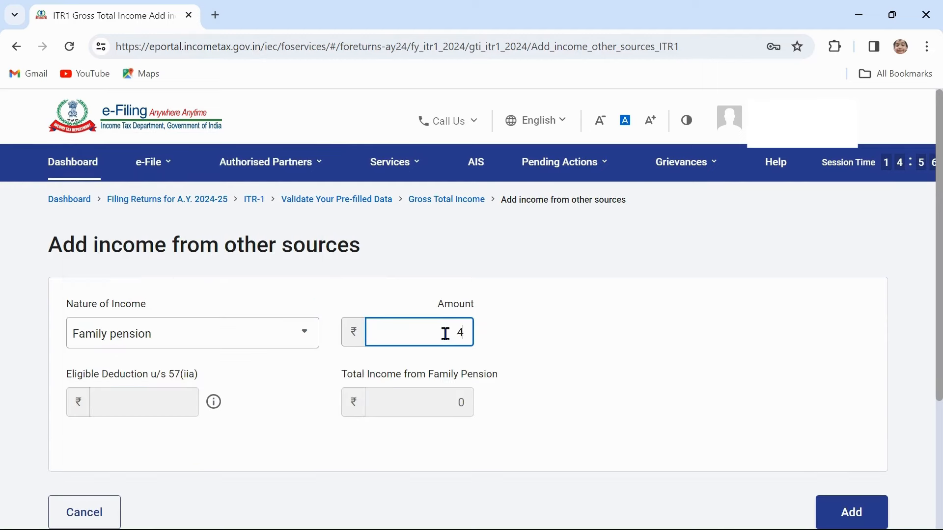
{"action": "type", "text": "4,500"}
{"action": "left_click", "coordinate": [258, 421]}
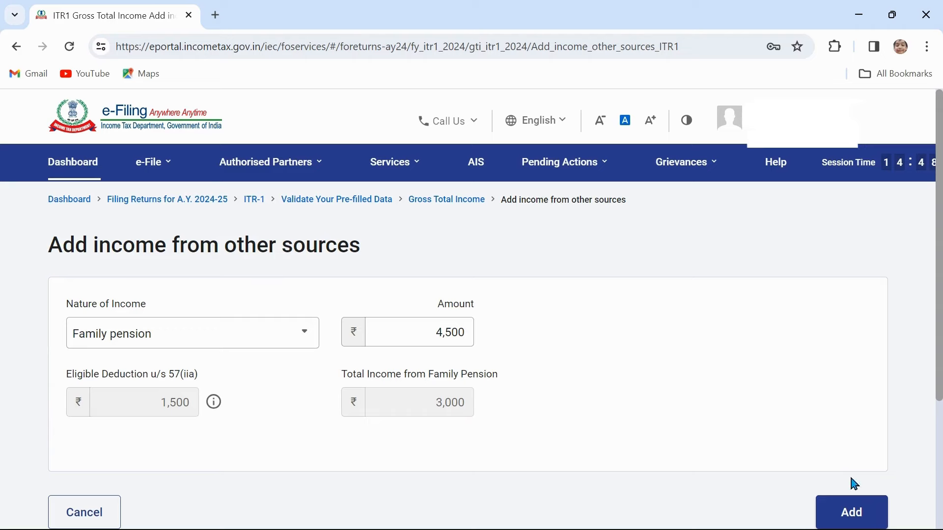
{"action": "left_click", "coordinate": [855, 514]}
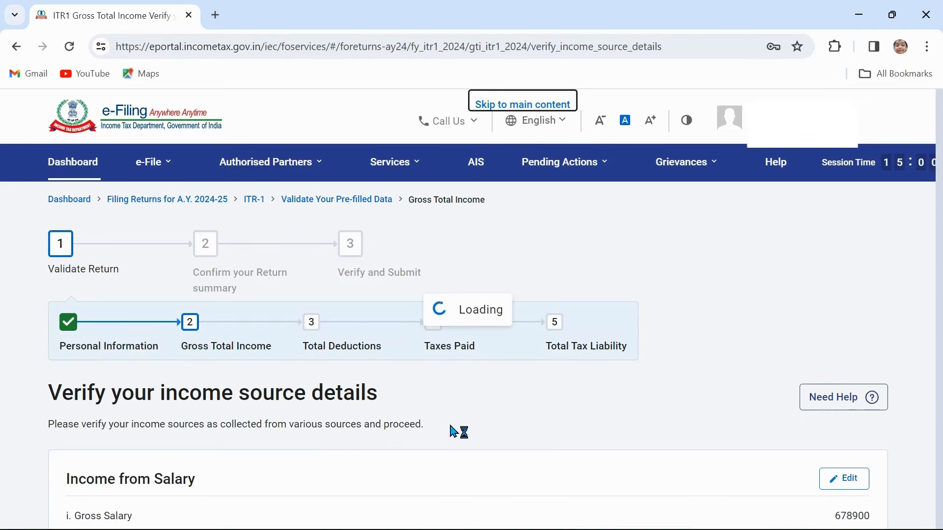
Step: Start another other-sources entry with Dividend Income as its nature and 5000 as the amount
{"action": "scroll", "coordinate": [535, 430], "scroll_direction": "down", "scroll_amount": 15}
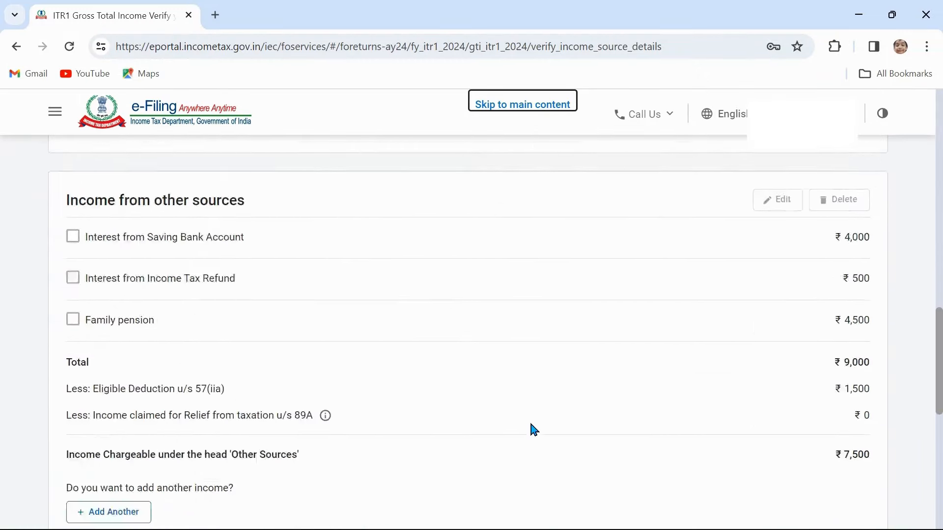
{"action": "scroll", "coordinate": [535, 431], "scroll_direction": "down", "scroll_amount": 3}
{"action": "left_click", "coordinate": [111, 343]}
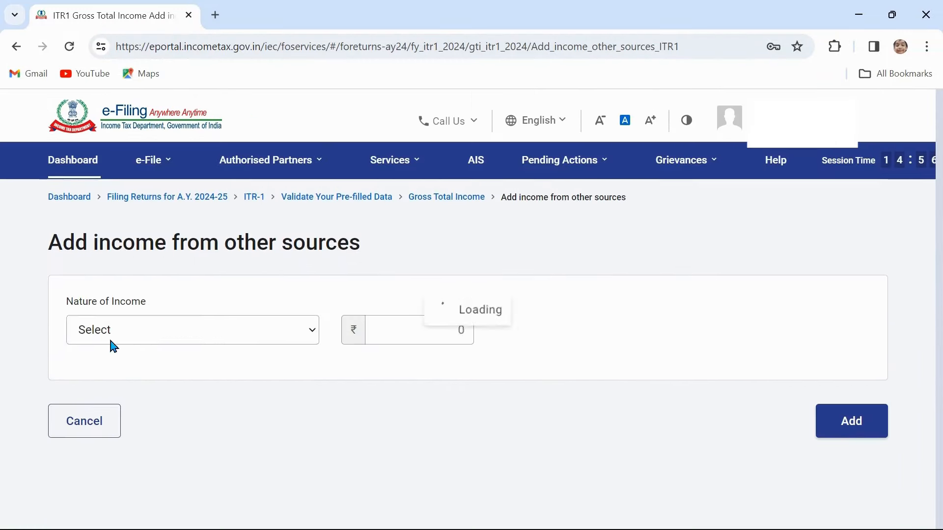
{"action": "left_click", "coordinate": [309, 339]}
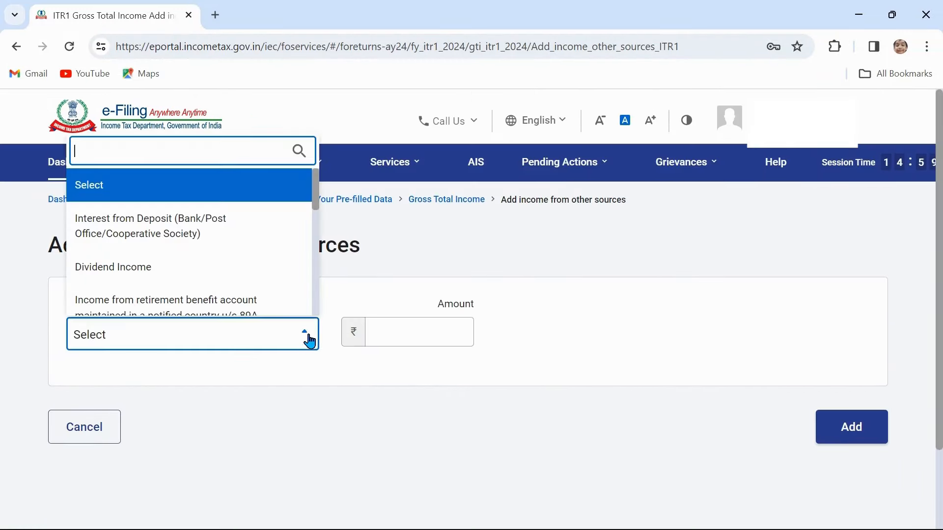
{"action": "left_click", "coordinate": [143, 267]}
{"action": "left_click", "coordinate": [376, 325]}
{"action": "left_click", "coordinate": [430, 330]}
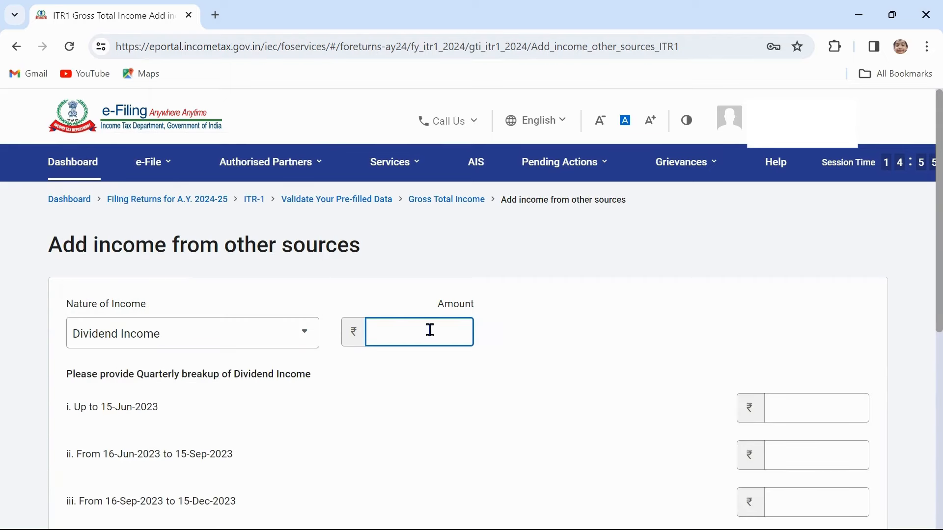
{"action": "type", "text": "5000"}
{"action": "left_click", "coordinate": [502, 382]}
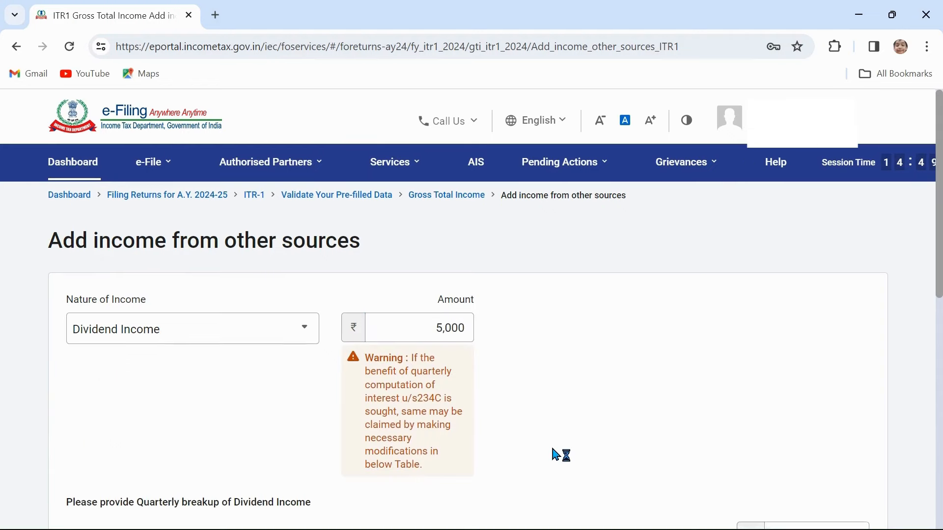
Step: Review the quarterly breakup of the dividend, leave it as filled in, and add the dividend income to the return
{"action": "scroll", "coordinate": [558, 454], "scroll_direction": "down", "scroll_amount": 5}
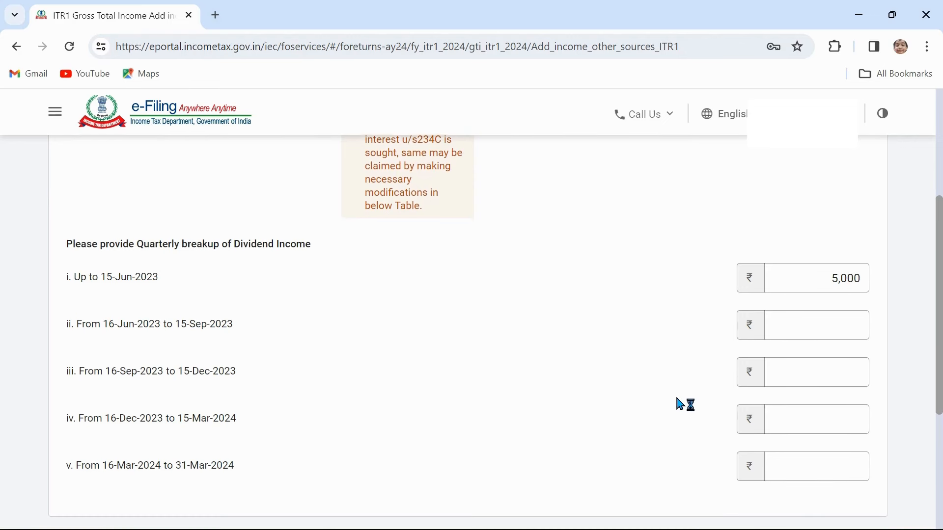
{"action": "scroll", "coordinate": [684, 402], "scroll_direction": "down", "scroll_amount": 3}
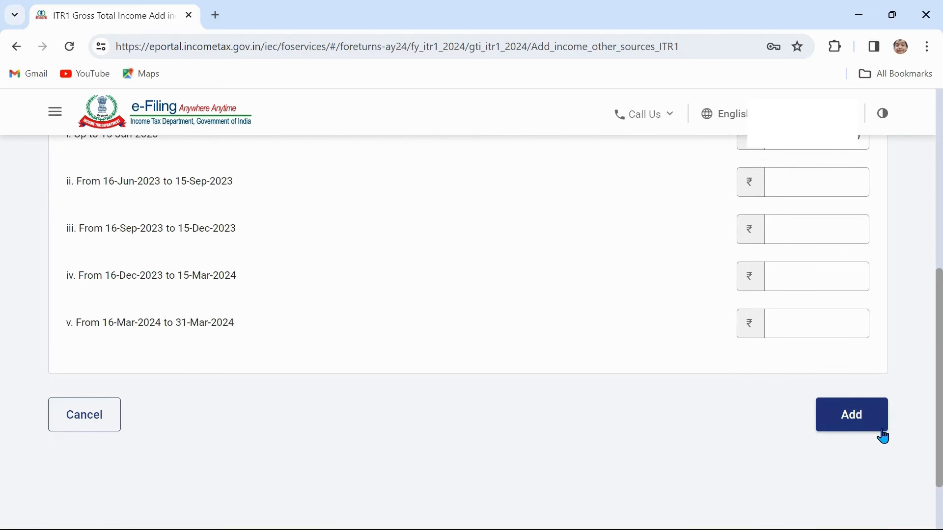
{"action": "scroll", "coordinate": [744, 456], "scroll_direction": "up", "scroll_amount": 3}
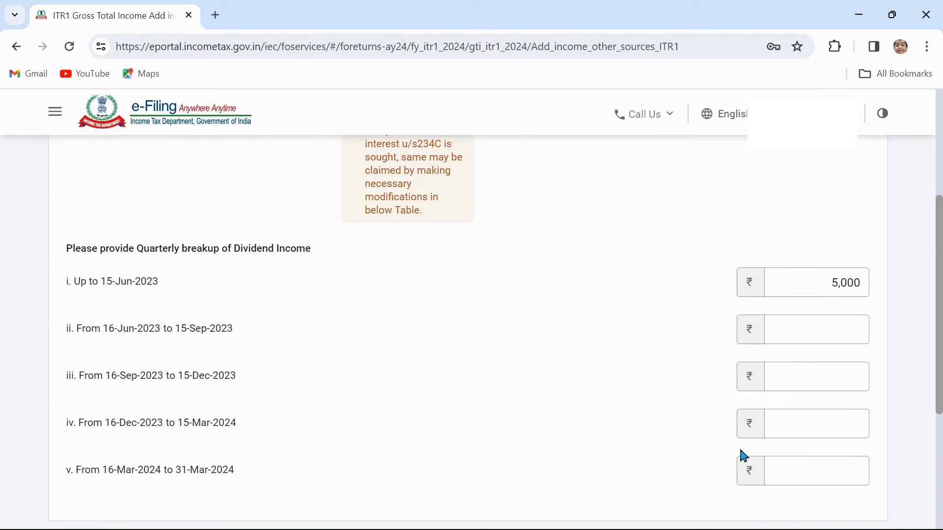
{"action": "scroll", "coordinate": [744, 456], "scroll_direction": "down", "scroll_amount": 3}
{"action": "left_click", "coordinate": [880, 421]}
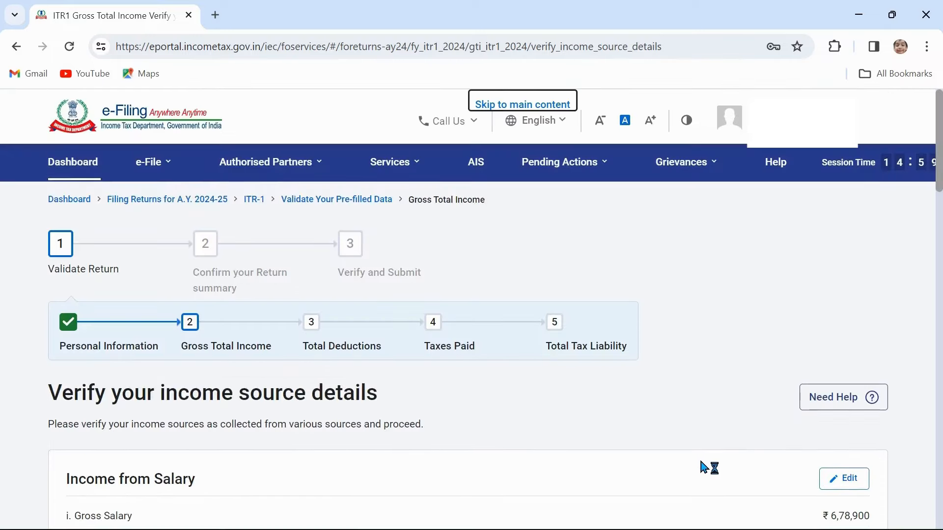
{"action": "scroll", "coordinate": [712, 467], "scroll_direction": "down", "scroll_amount": 20}
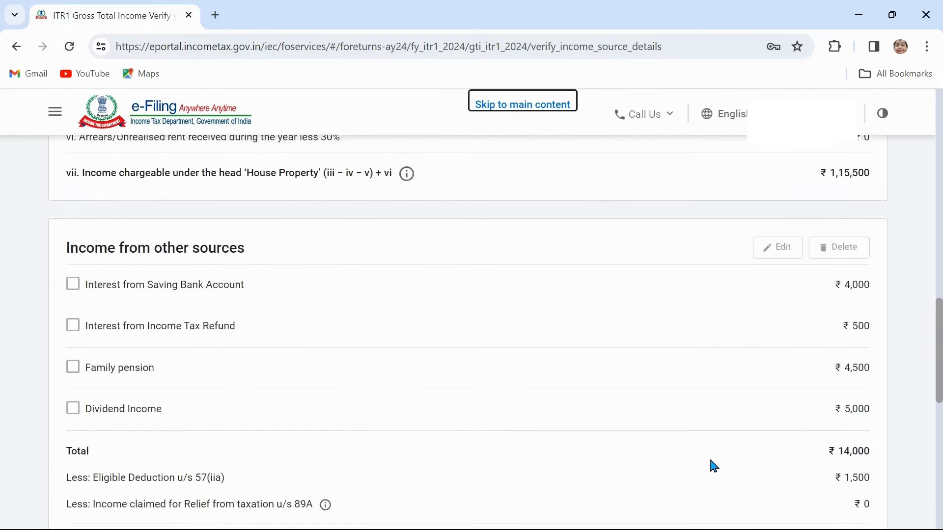
{"action": "scroll", "coordinate": [722, 465], "scroll_direction": "down", "scroll_amount": 1}
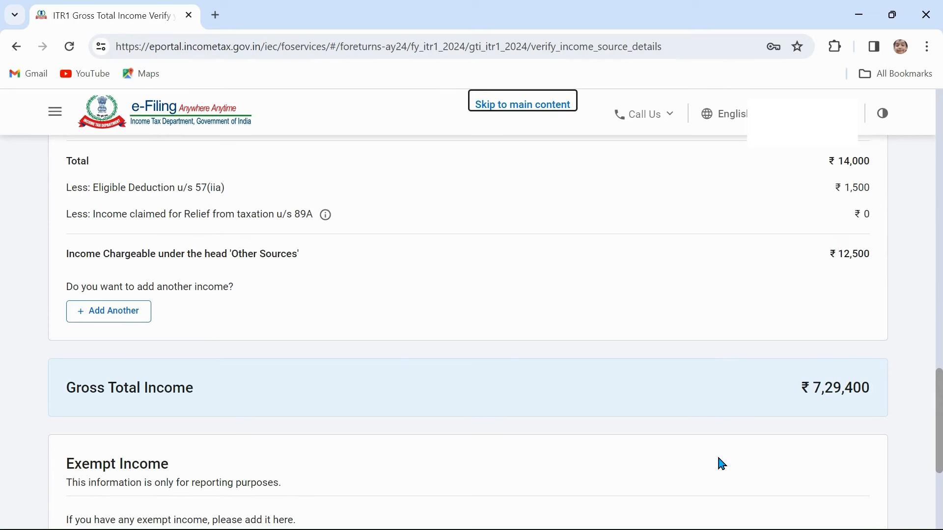
{"action": "scroll", "coordinate": [722, 464], "scroll_direction": "up", "scroll_amount": 2}
{"action": "scroll", "coordinate": [722, 464], "scroll_direction": "down", "scroll_amount": 3}
{"action": "left_click", "coordinate": [116, 323]}
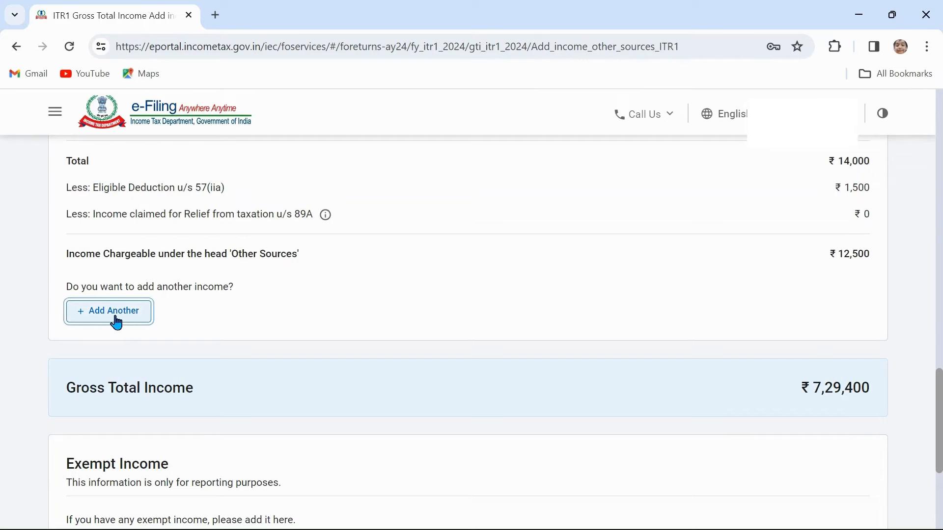
{"action": "left_click", "coordinate": [302, 336]}
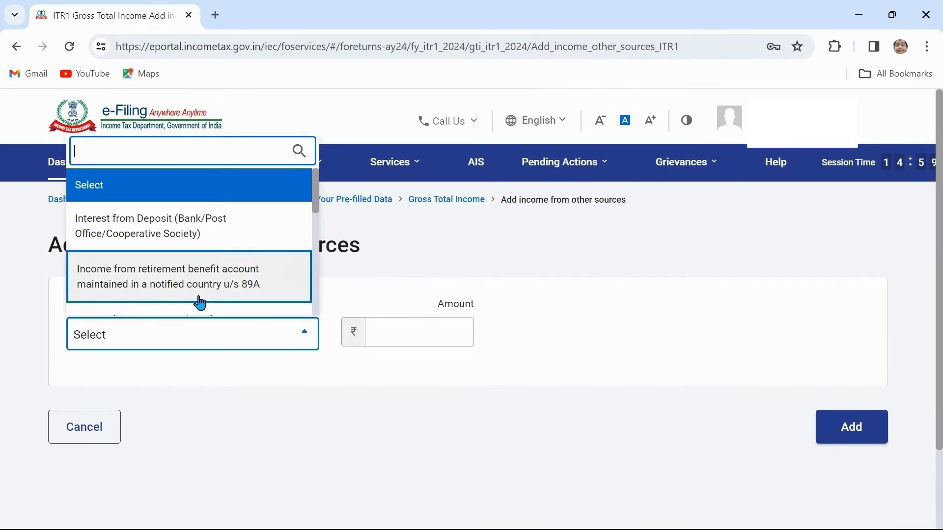
{"action": "scroll", "coordinate": [211, 280], "scroll_direction": "down", "scroll_amount": 10}
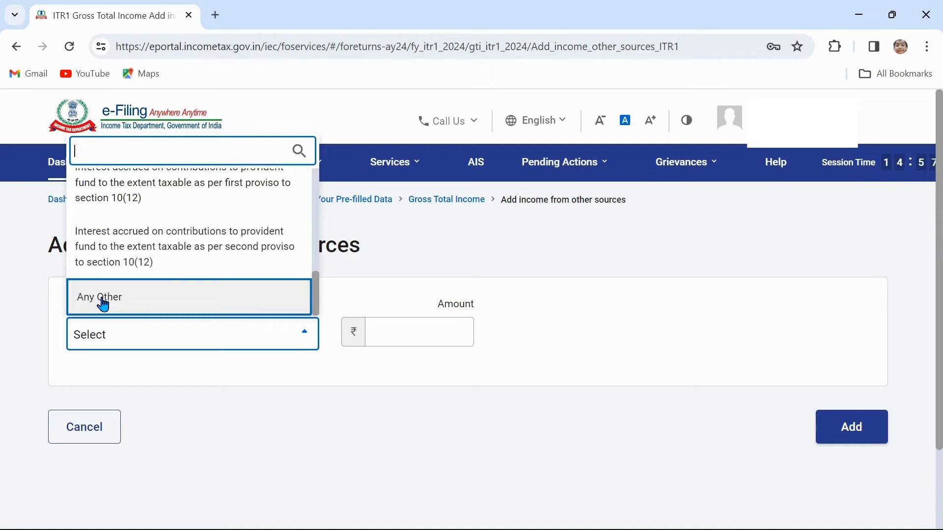
{"action": "left_click", "coordinate": [104, 302]}
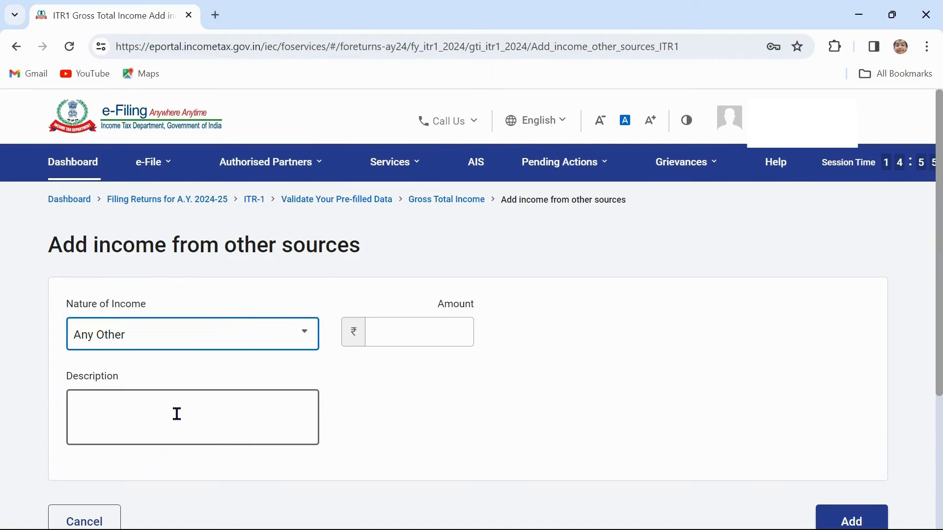
{"action": "left_click", "coordinate": [234, 401]}
{"action": "scroll", "coordinate": [480, 400], "scroll_direction": "down", "scroll_amount": 2}
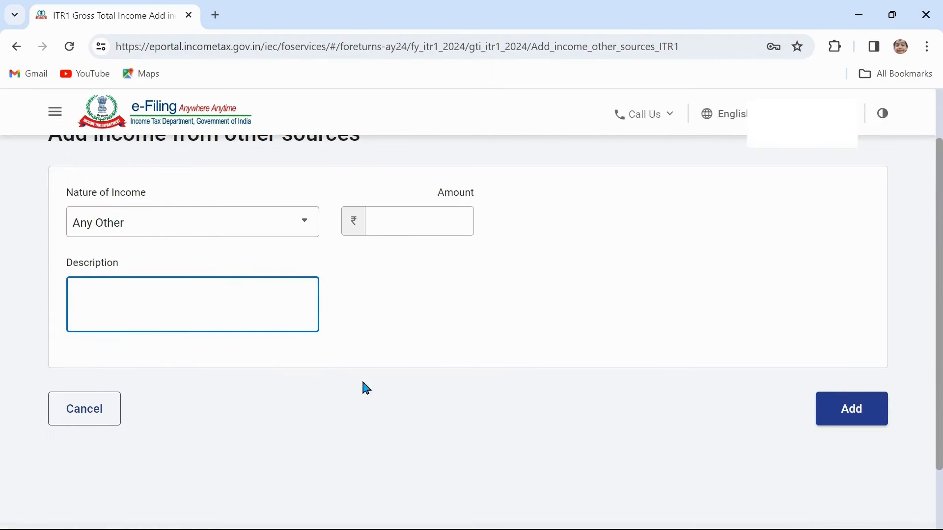
{"action": "left_click", "coordinate": [83, 414]}
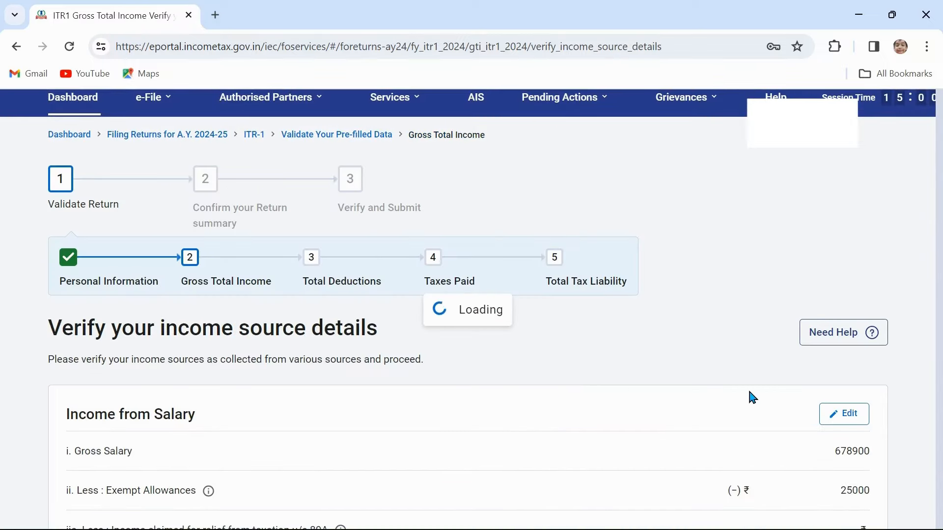
Step: Add an exempt income entry of Agriculture Income (less than equal to Rs.5000) with an amount of 2000
{"action": "scroll", "coordinate": [637, 394], "scroll_direction": "down", "scroll_amount": 20}
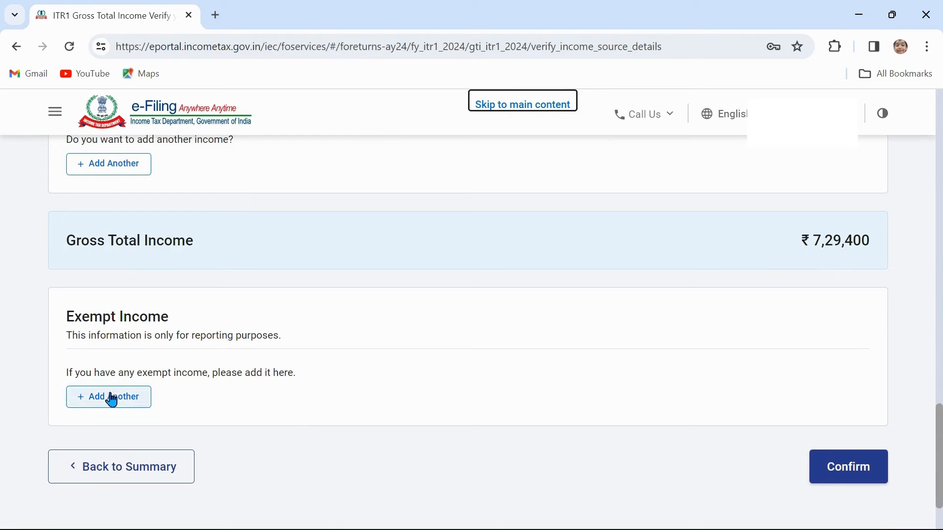
{"action": "scroll", "coordinate": [288, 379], "scroll_direction": "down", "scroll_amount": 3}
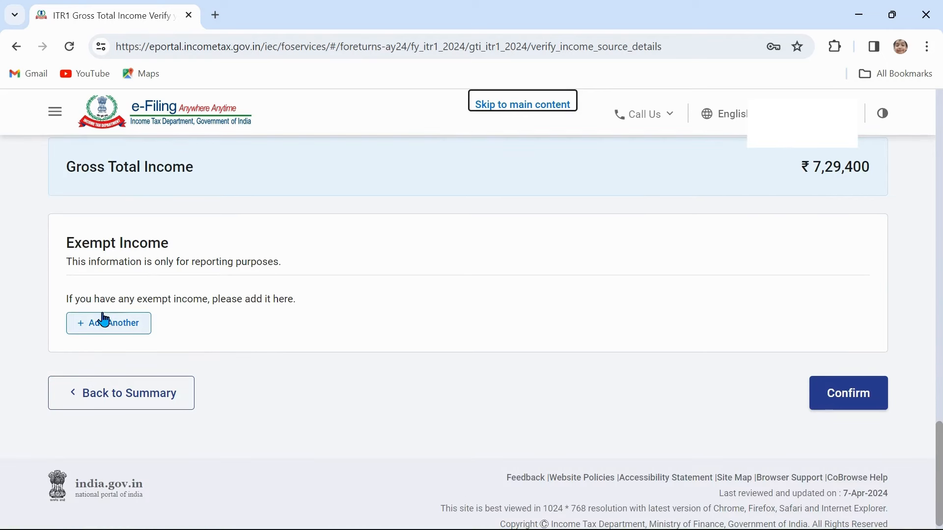
{"action": "left_click", "coordinate": [129, 328]}
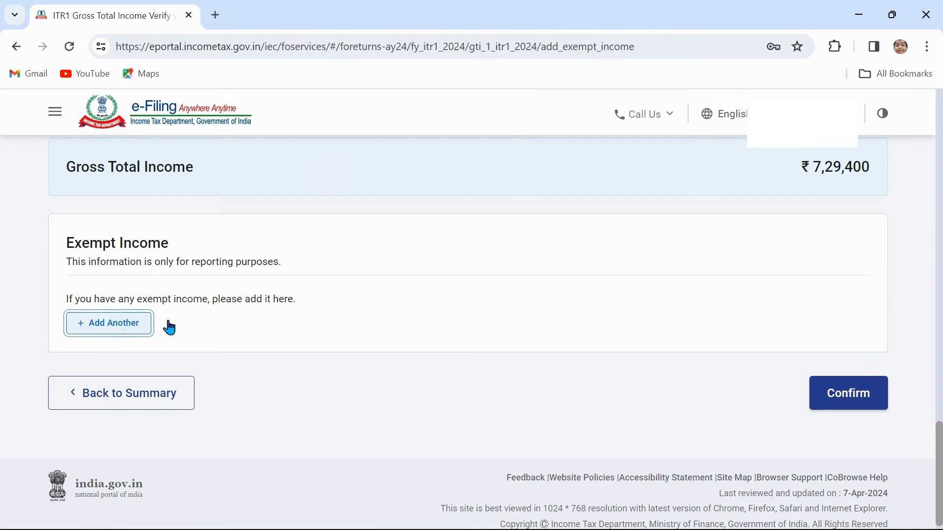
{"action": "left_click", "coordinate": [309, 335]}
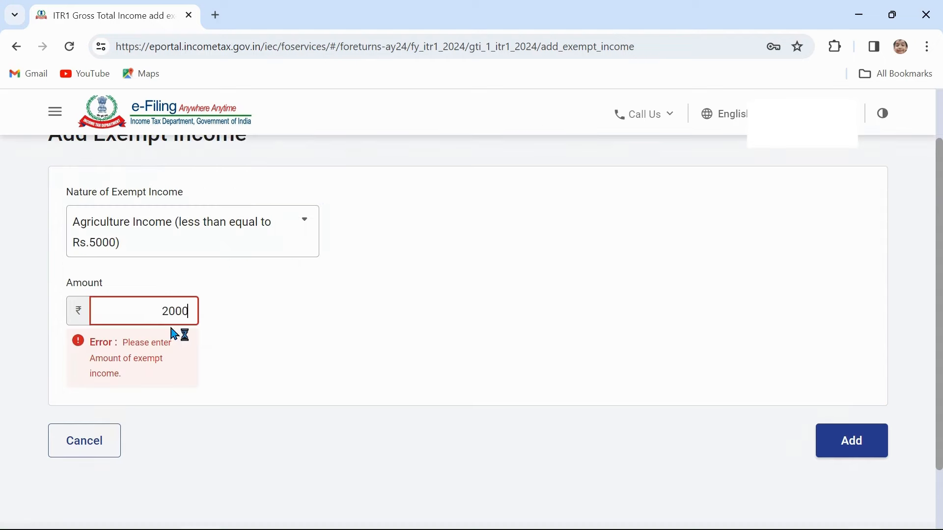
{"action": "left_click", "coordinate": [320, 338]}
{"action": "left_click", "coordinate": [879, 384]}
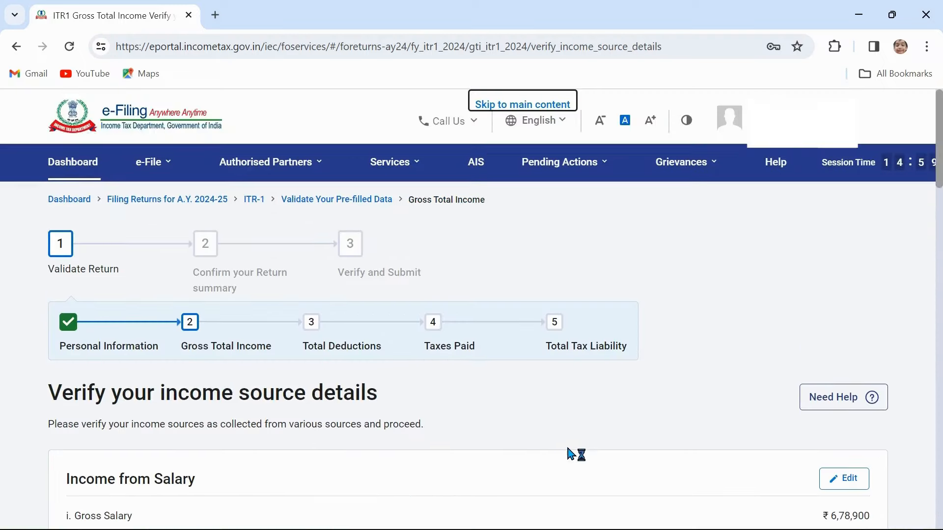
Step: Confirm the Gross Total Income section with its exempt income entry
{"action": "scroll", "coordinate": [572, 454], "scroll_direction": "down", "scroll_amount": 15}
{"action": "scroll", "coordinate": [573, 457], "scroll_direction": "down", "scroll_amount": 10}
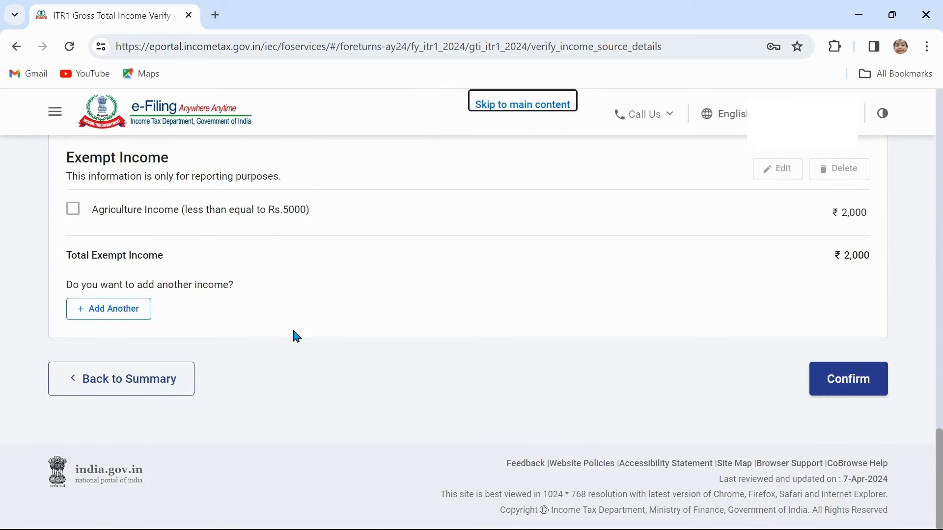
{"action": "left_click", "coordinate": [855, 387]}
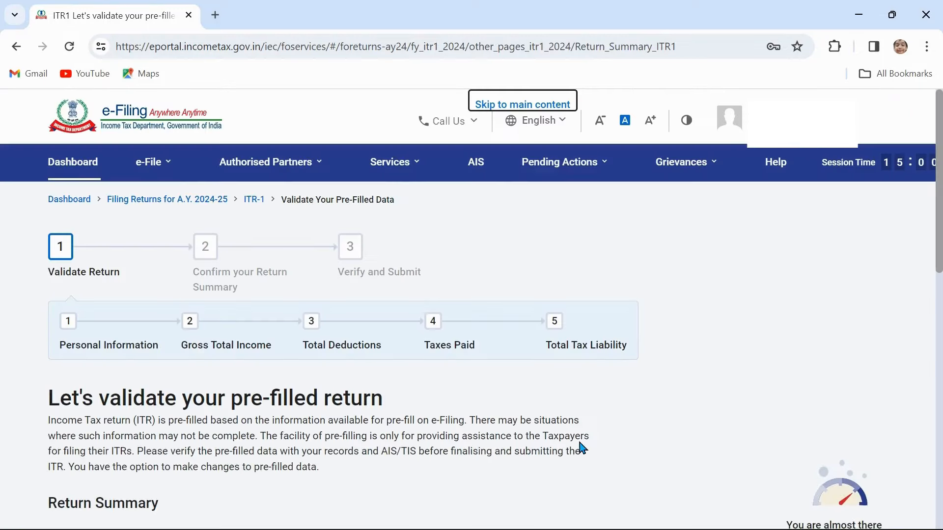
Step: Open the Total Deductions section and skip its eligibility questions, confirming the skip
{"action": "scroll", "coordinate": [579, 446], "scroll_direction": "down", "scroll_amount": 10}
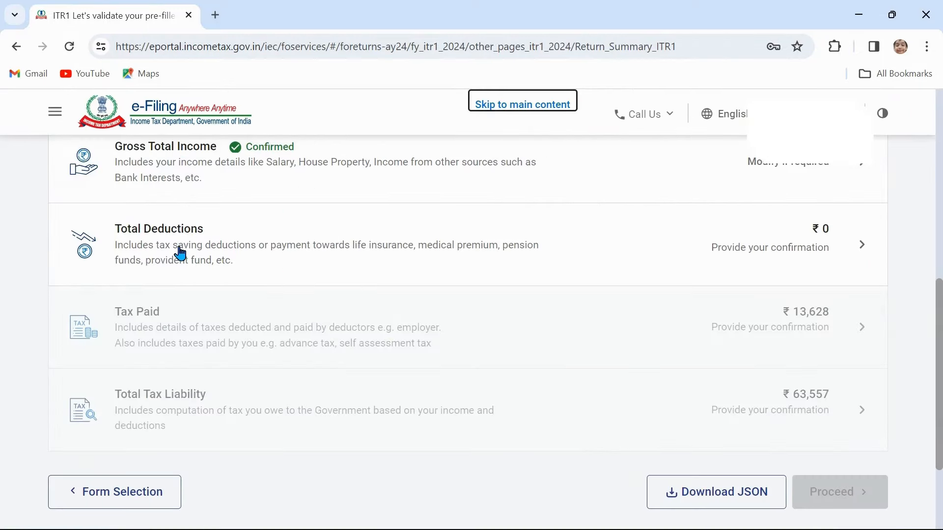
{"action": "left_click", "coordinate": [862, 247]}
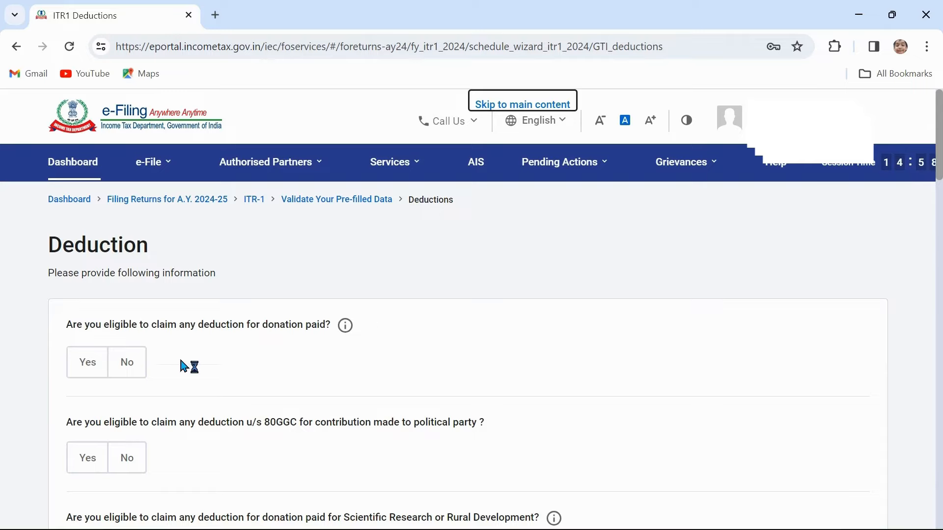
{"action": "scroll", "coordinate": [376, 446], "scroll_direction": "down", "scroll_amount": 20}
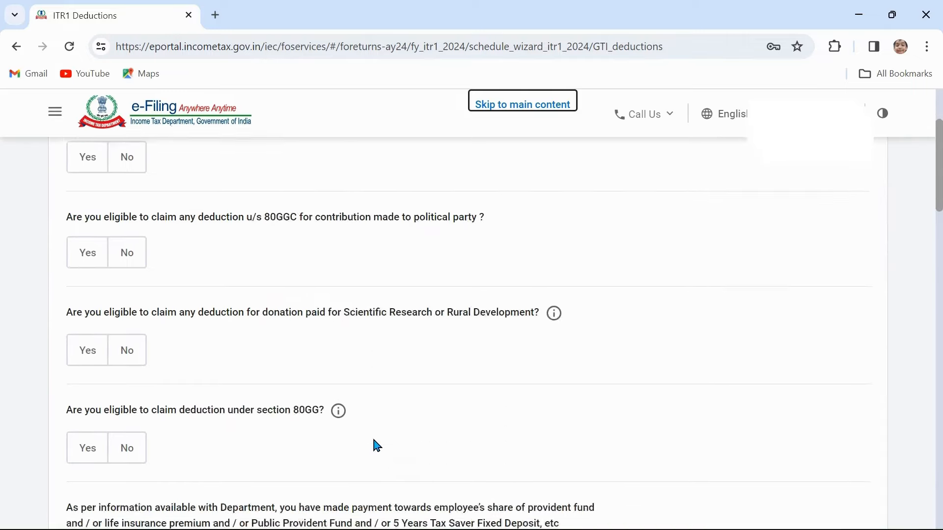
{"action": "scroll", "coordinate": [377, 447], "scroll_direction": "down", "scroll_amount": 2}
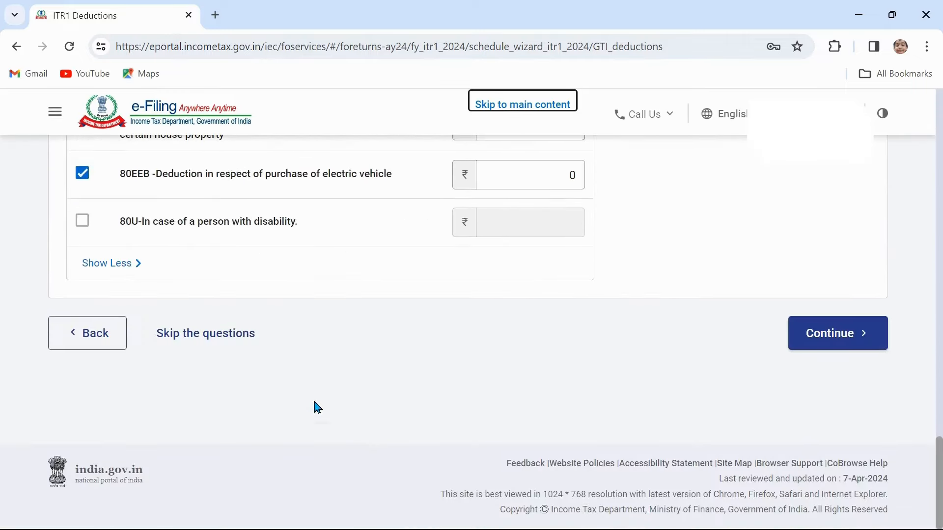
{"action": "left_click", "coordinate": [206, 339]}
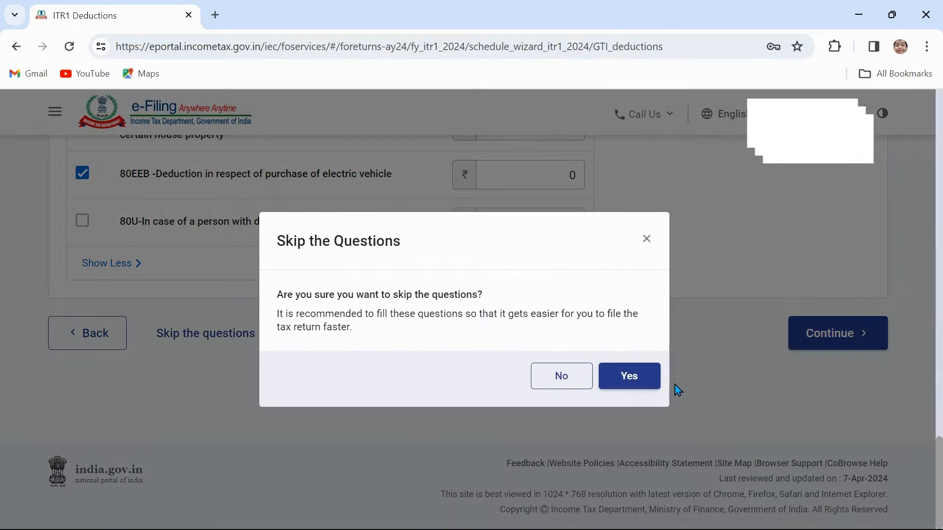
{"action": "left_click", "coordinate": [622, 384]}
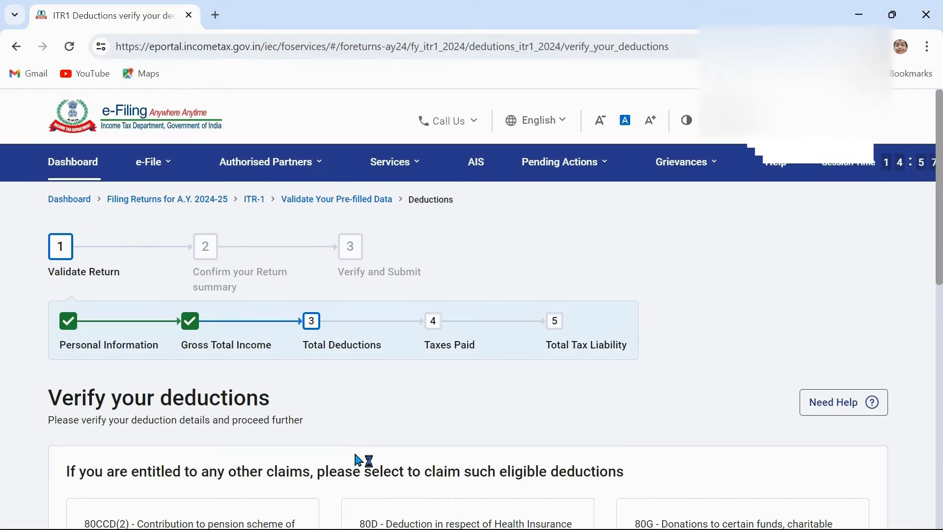
Step: Start an 80D health insurance deduction and answer the self and family senior citizen question with Not claiming for Self/Family
{"action": "scroll", "coordinate": [358, 461], "scroll_direction": "down", "scroll_amount": 5}
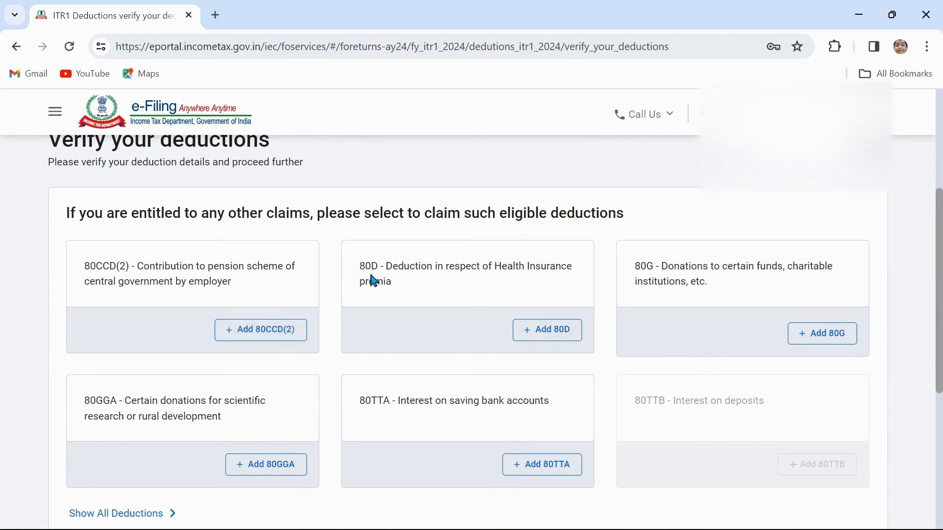
{"action": "left_click", "coordinate": [540, 336]}
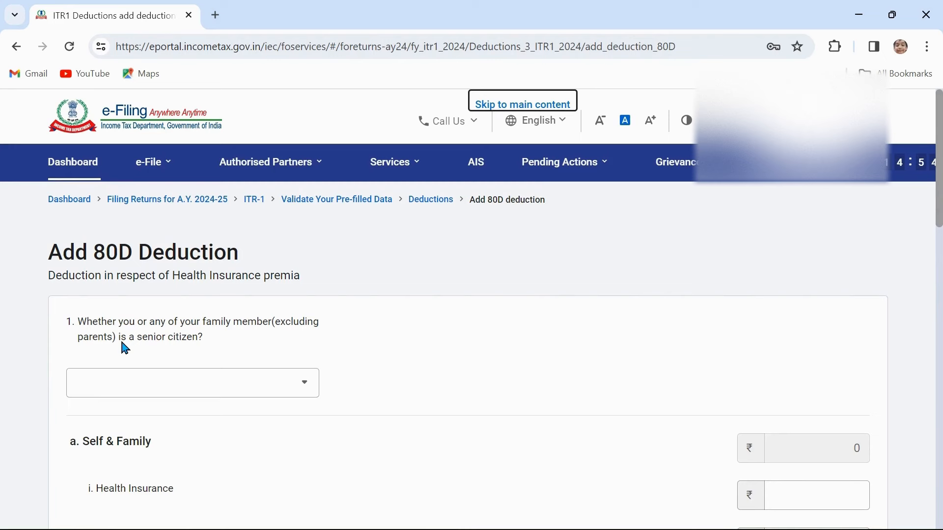
{"action": "left_click", "coordinate": [305, 393]}
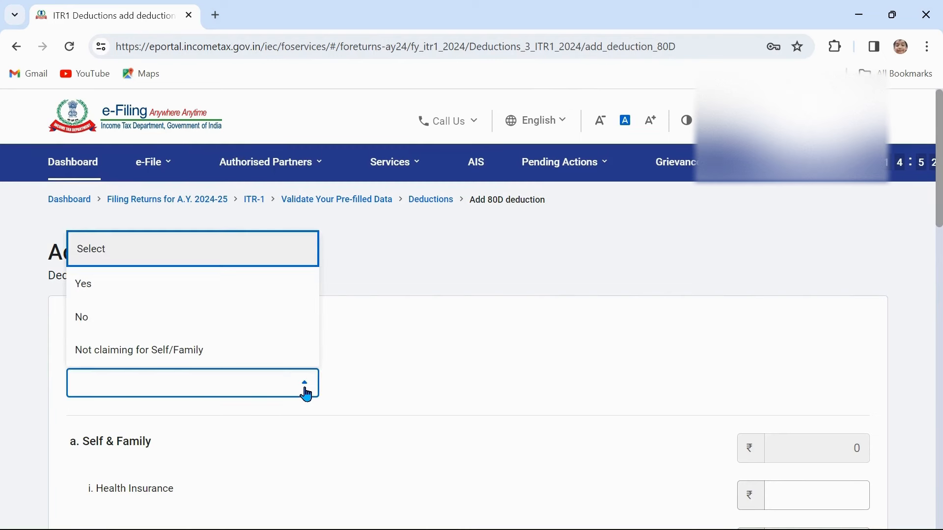
{"action": "left_click", "coordinate": [103, 353]}
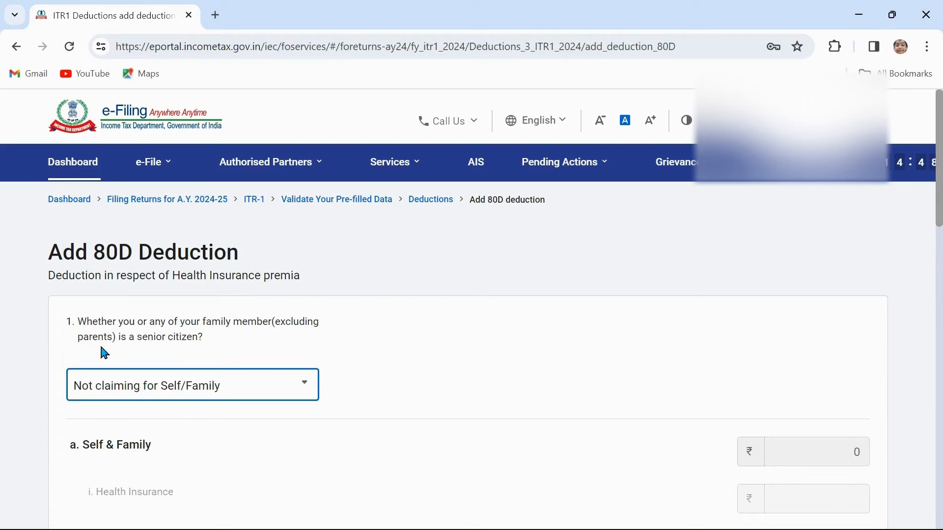
Step: Answer Yes to whether any one of the parents is a senior citizen in the 80D deduction
{"action": "scroll", "coordinate": [518, 373], "scroll_direction": "down", "scroll_amount": 4}
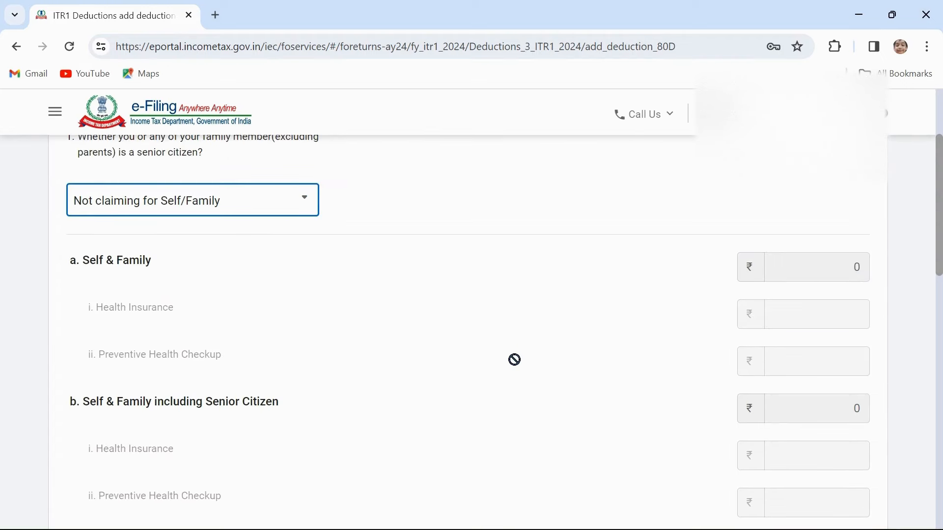
{"action": "scroll", "coordinate": [514, 360], "scroll_direction": "down", "scroll_amount": 9}
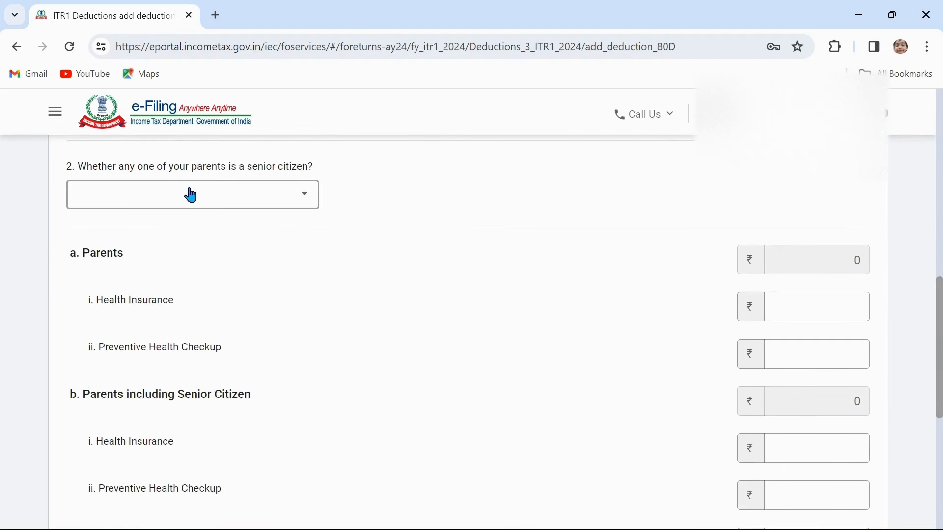
{"action": "left_click", "coordinate": [311, 202]}
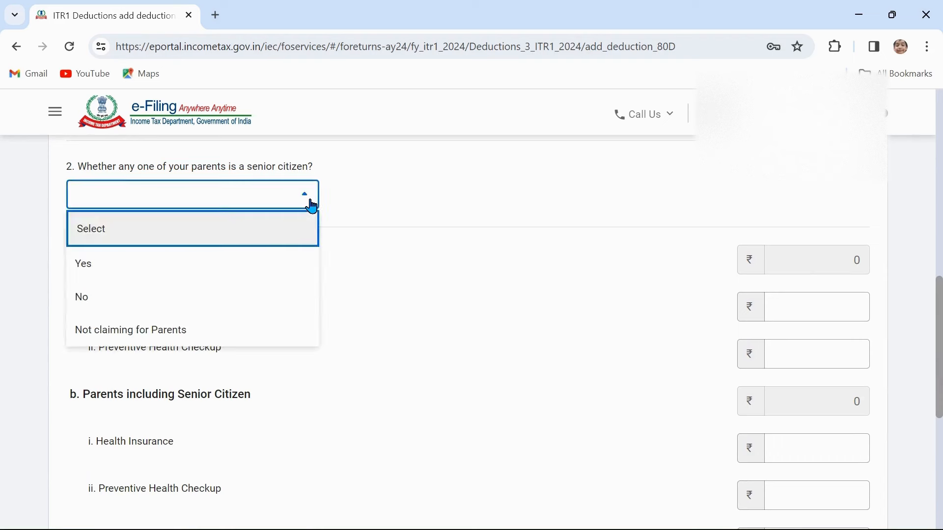
{"action": "left_click", "coordinate": [88, 273]}
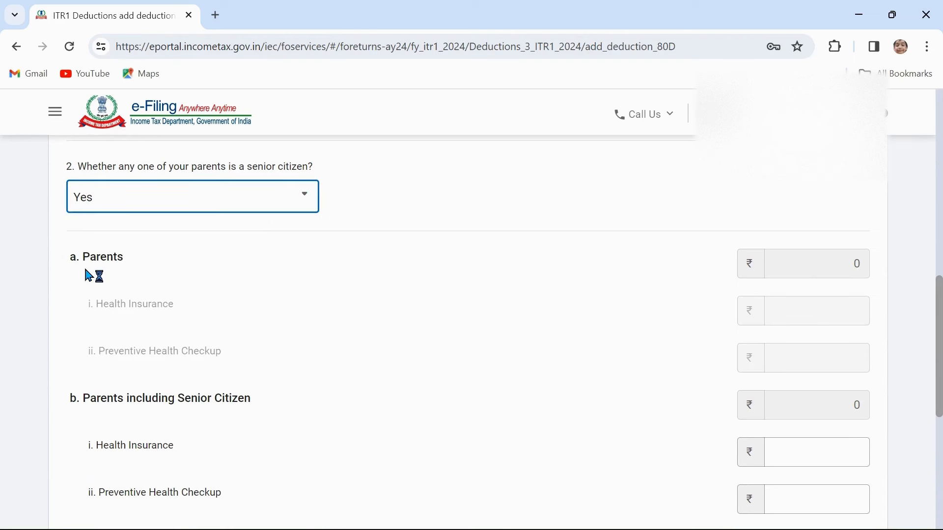
Step: Enter 25,000 as Health Insurance under Parents including Senior Citizen and add the 80D deduction to the return
{"action": "scroll", "coordinate": [222, 417], "scroll_direction": "down", "scroll_amount": 1}
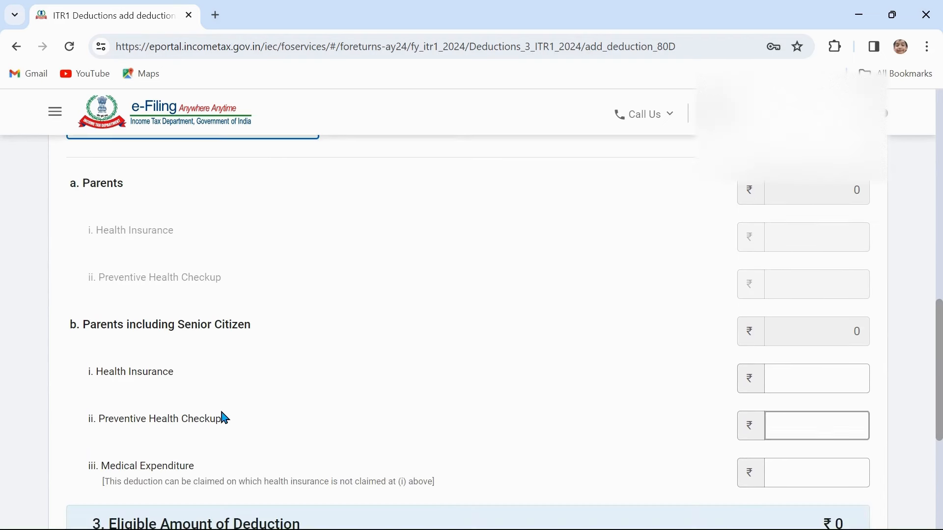
{"action": "scroll", "coordinate": [621, 388], "scroll_direction": "down", "scroll_amount": 1}
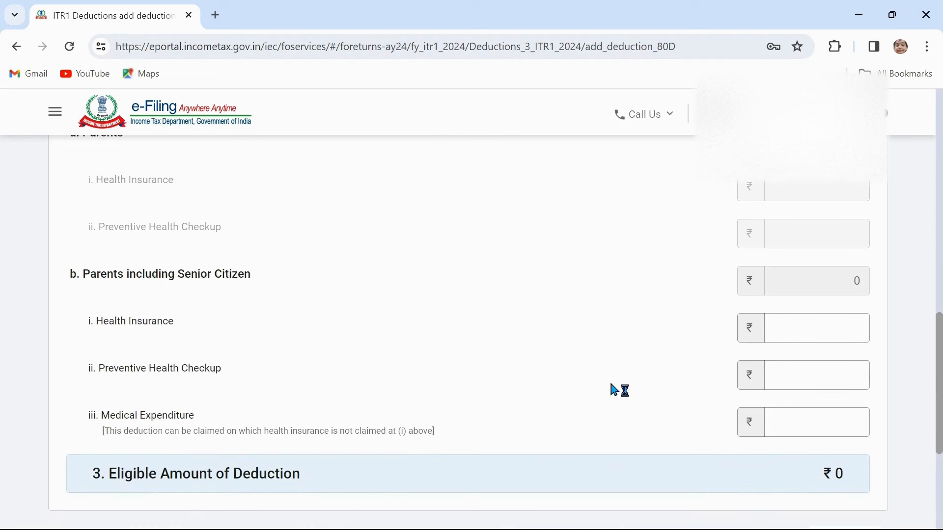
{"action": "left_click", "coordinate": [806, 298]}
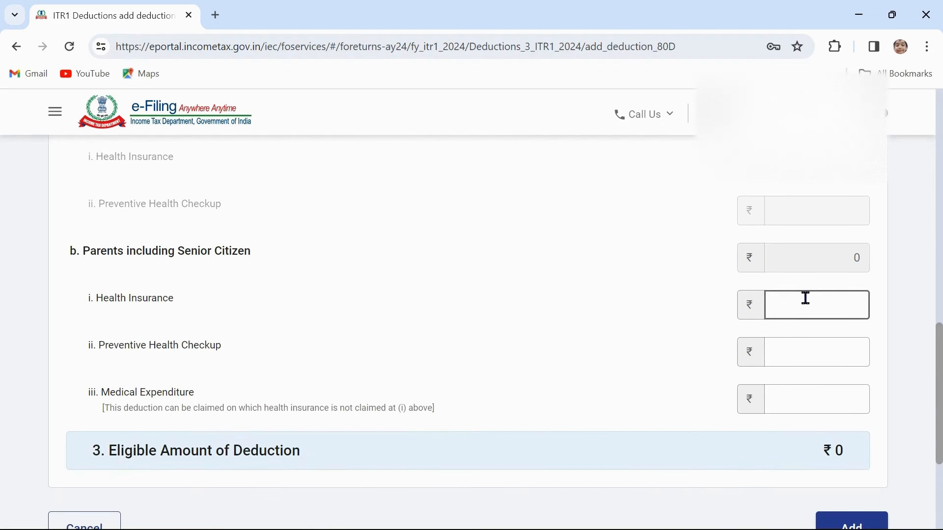
{"action": "type", "text": "25,000"}
{"action": "left_click", "coordinate": [710, 377]}
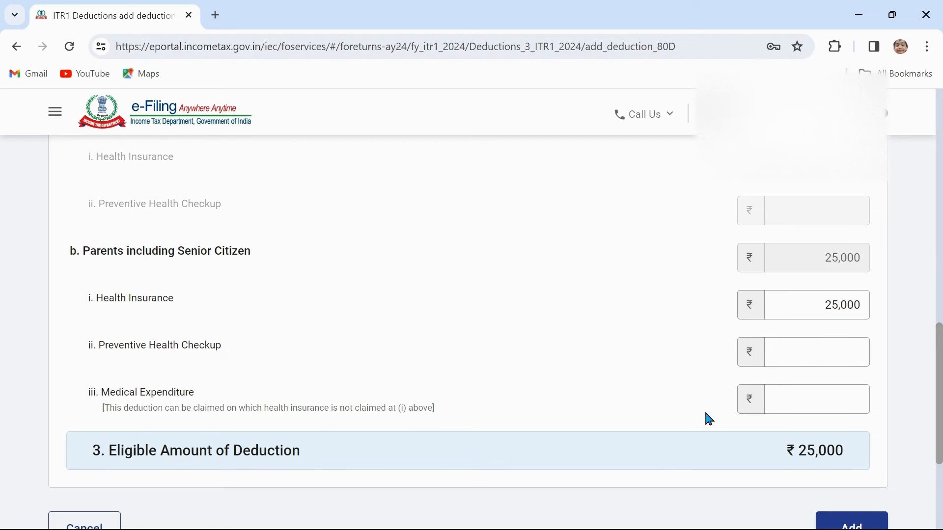
{"action": "scroll", "coordinate": [571, 370], "scroll_direction": "down", "scroll_amount": 3}
{"action": "left_click", "coordinate": [840, 391]}
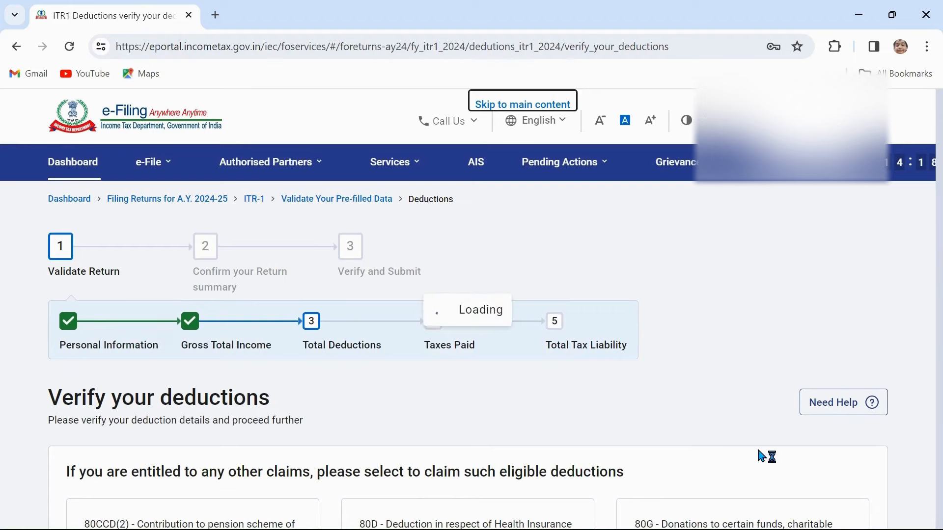
{"action": "scroll", "coordinate": [761, 457], "scroll_direction": "down", "scroll_amount": 2}
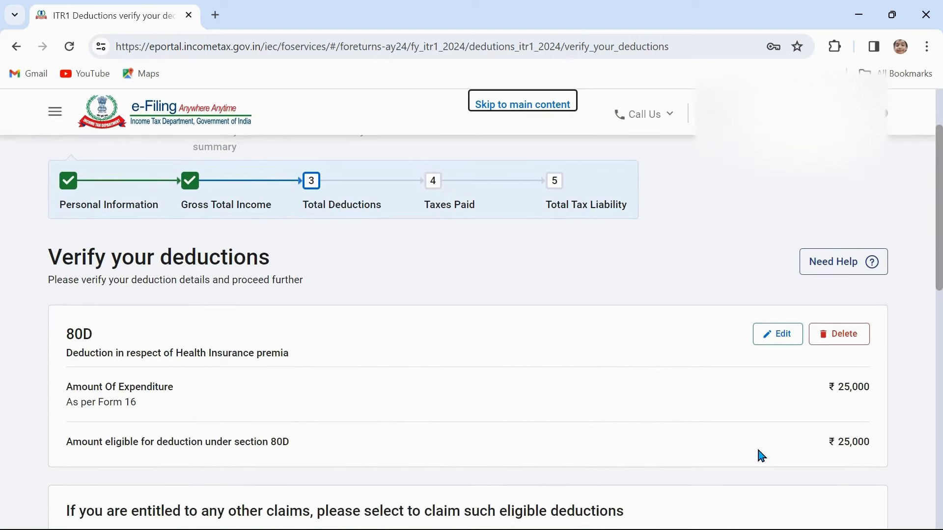
Step: Start an 80TTA deduction and enter 15,000 as Interest on saving bank accounts
{"action": "scroll", "coordinate": [761, 457], "scroll_direction": "down", "scroll_amount": 5}
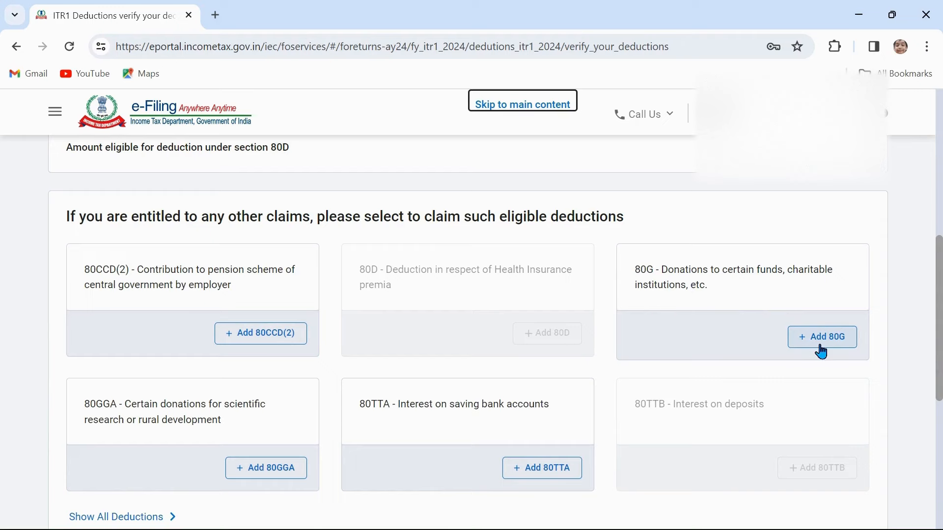
{"action": "scroll", "coordinate": [637, 397], "scroll_direction": "down", "scroll_amount": 3}
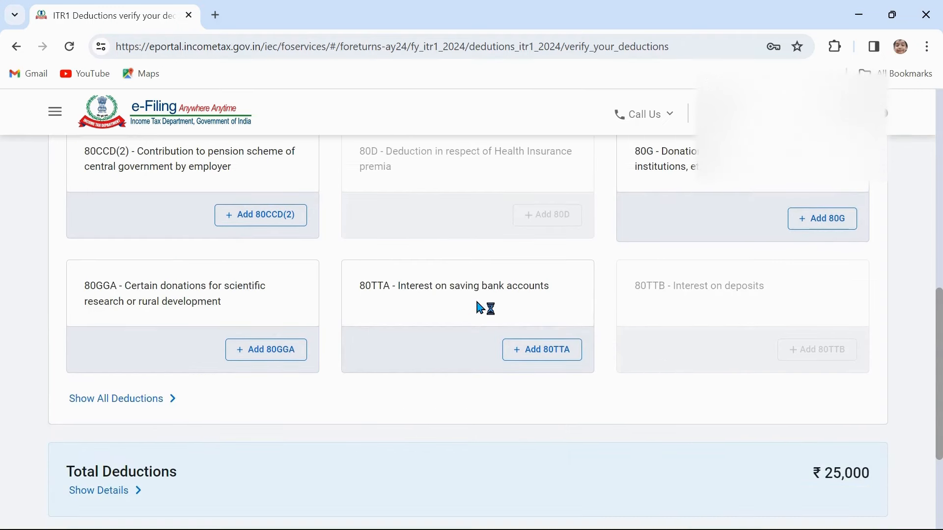
{"action": "left_click", "coordinate": [540, 359]}
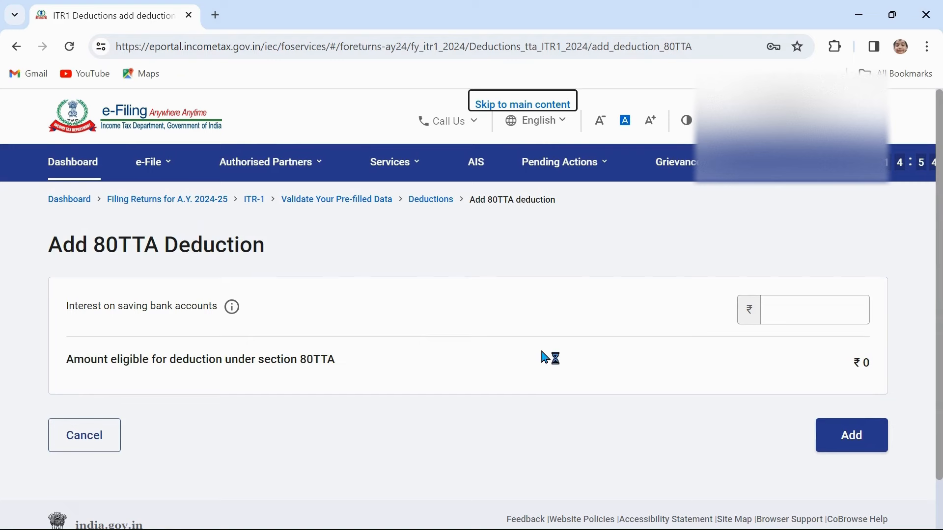
{"action": "left_click", "coordinate": [845, 310]}
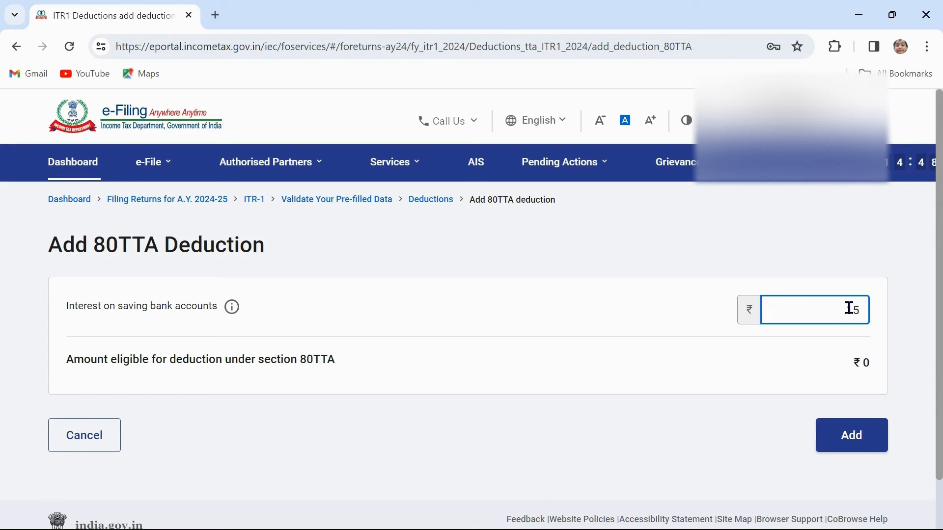
{"action": "type", "text": "15,000"}
{"action": "left_click", "coordinate": [745, 339]}
{"action": "scroll", "coordinate": [732, 397], "scroll_direction": "down", "scroll_amount": 3}
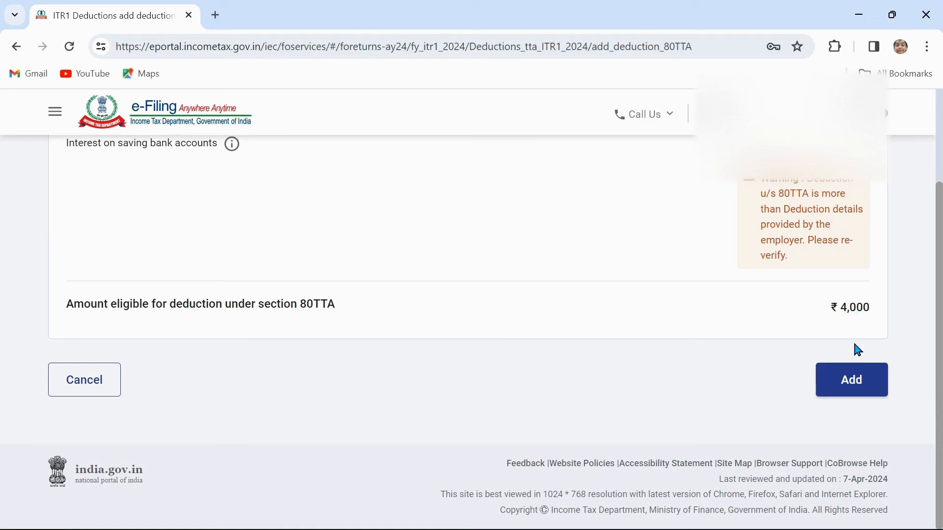
Step: Change the 80TTA Interest on saving bank accounts to 4,000 and add the deduction to the return
{"action": "scroll", "coordinate": [854, 349], "scroll_direction": "up", "scroll_amount": 3}
{"action": "left_click_drag", "start_coordinate": [824, 309], "coordinate": [866, 309]}
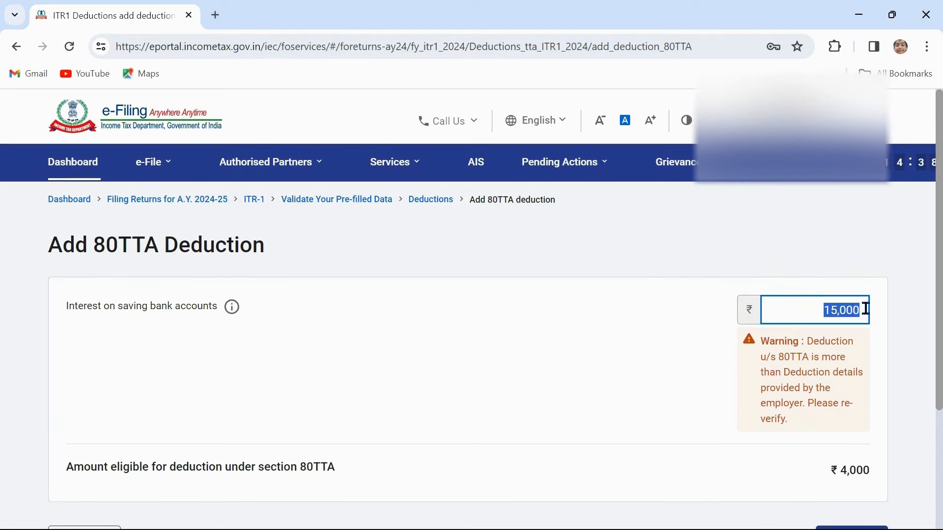
{"action": "type", "text": "4,"}
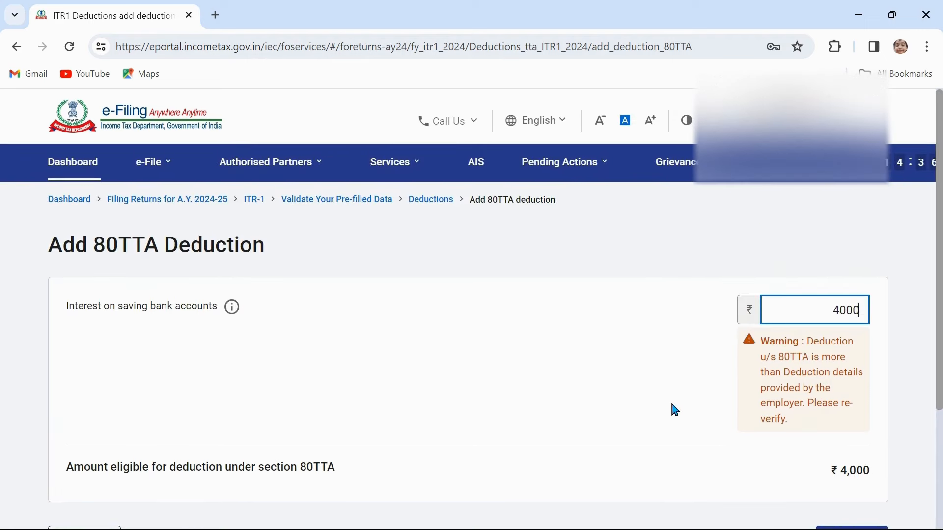
{"action": "type", "text": "000"}
{"action": "left_click", "coordinate": [674, 411]}
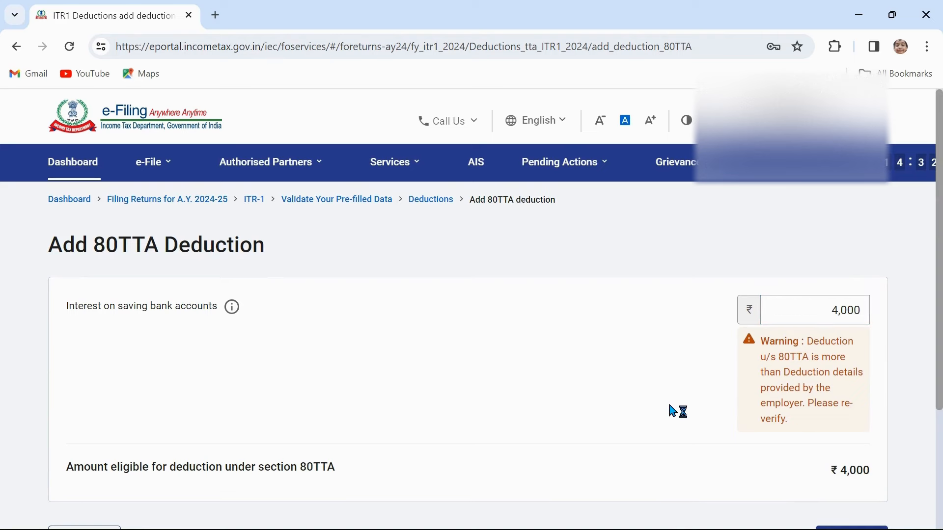
{"action": "scroll", "coordinate": [673, 412], "scroll_direction": "down", "scroll_amount": 3}
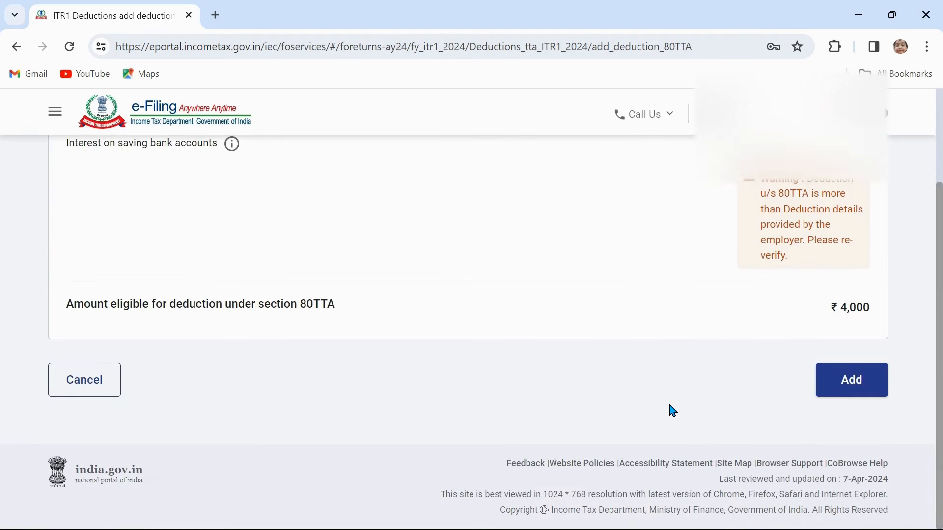
{"action": "left_click", "coordinate": [854, 380]}
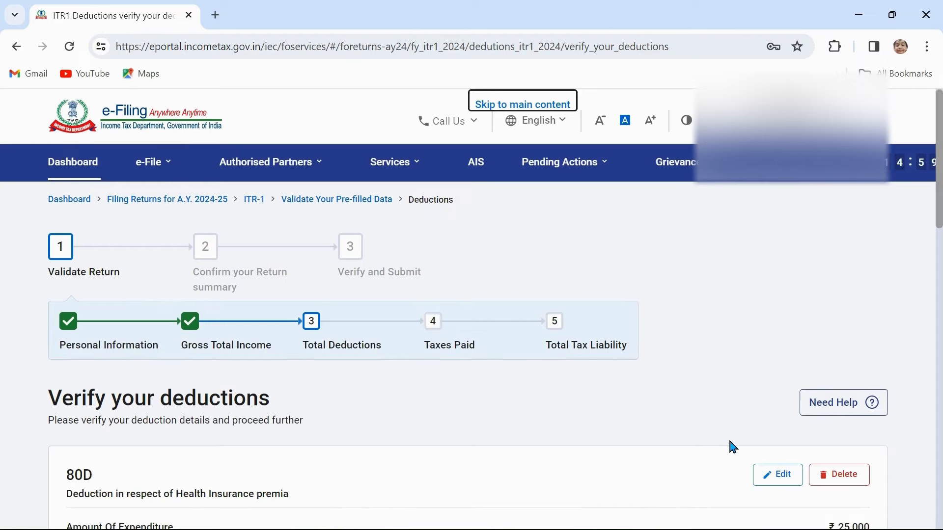
Step: Show the full list of deductions, select 80C for life insurance premia and provident fund, and start adding it
{"action": "scroll", "coordinate": [734, 447], "scroll_direction": "down", "scroll_amount": 10}
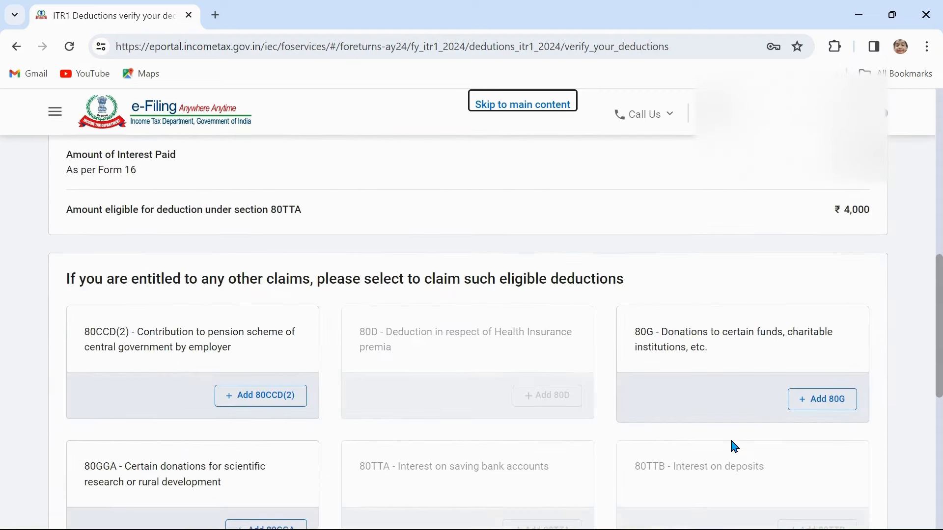
{"action": "scroll", "coordinate": [734, 447], "scroll_direction": "down", "scroll_amount": 2}
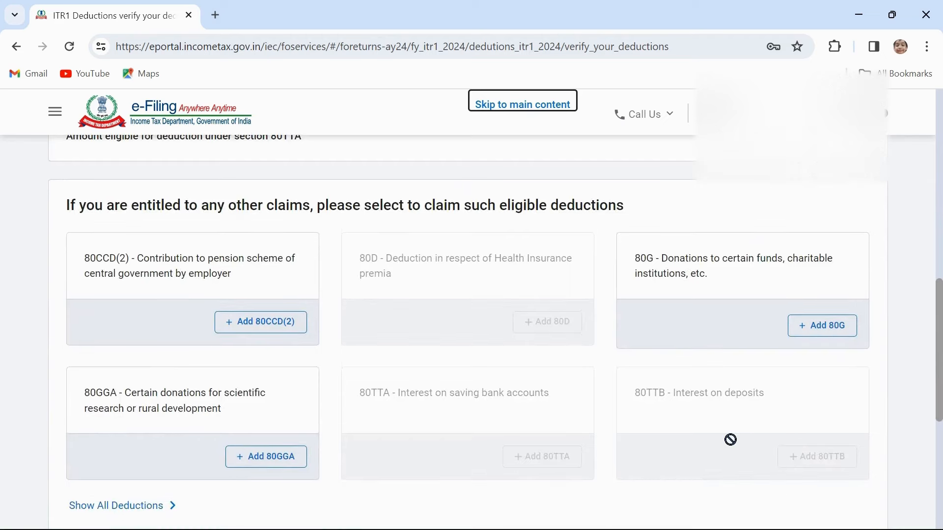
{"action": "scroll", "coordinate": [731, 440], "scroll_direction": "down", "scroll_amount": 5}
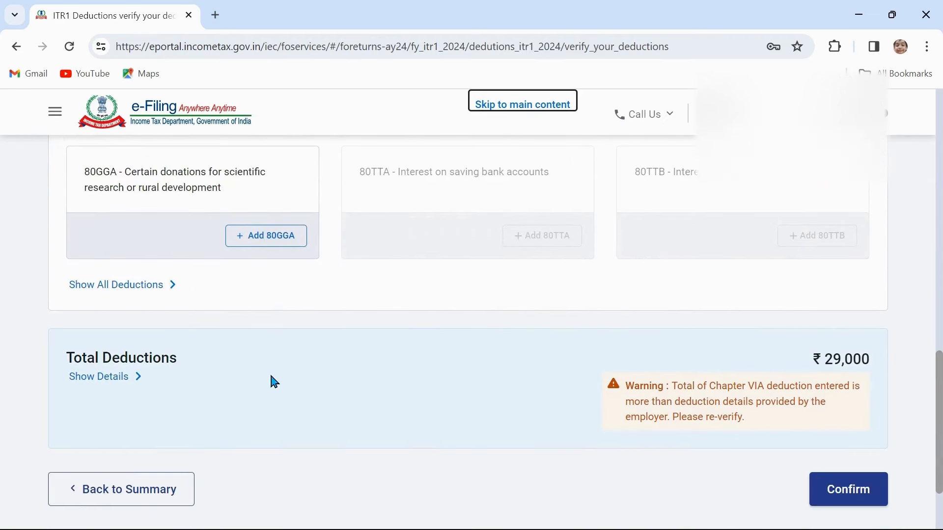
{"action": "left_click", "coordinate": [135, 294]}
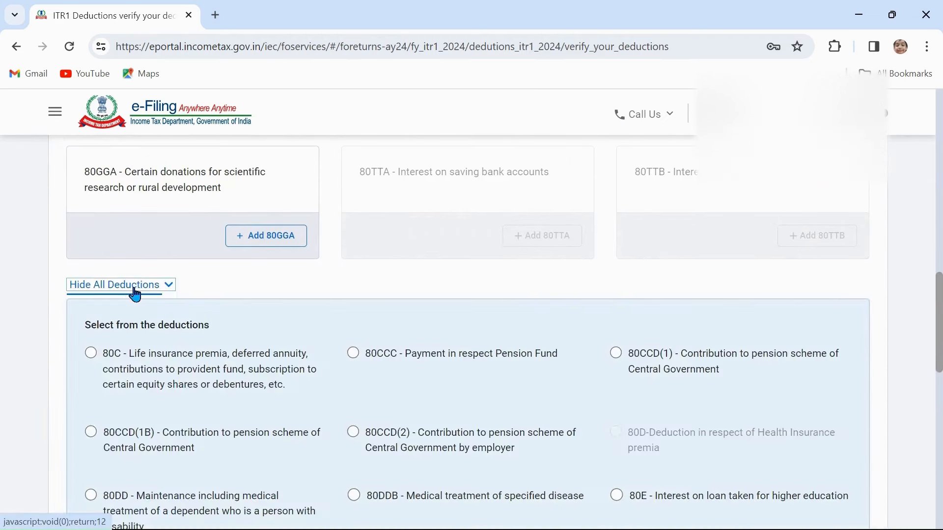
{"action": "scroll", "coordinate": [368, 369], "scroll_direction": "down", "scroll_amount": 2}
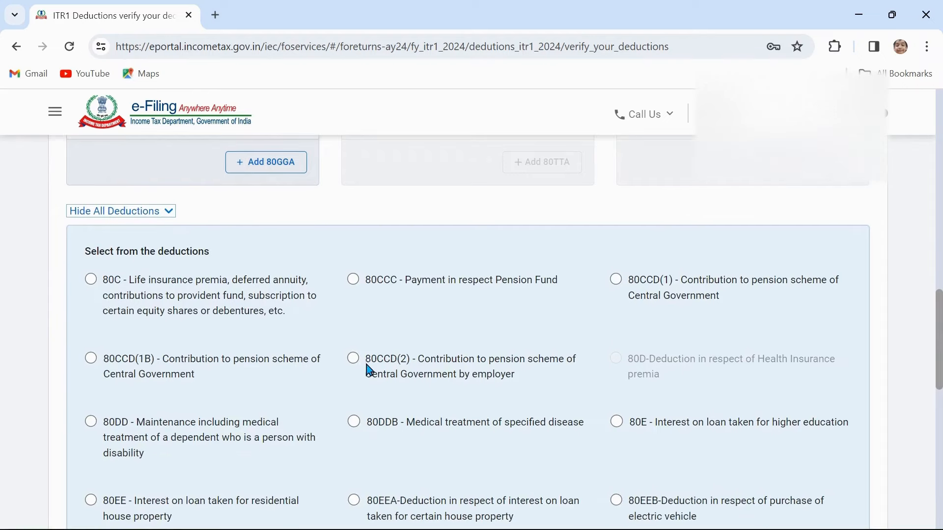
{"action": "left_click", "coordinate": [90, 279]}
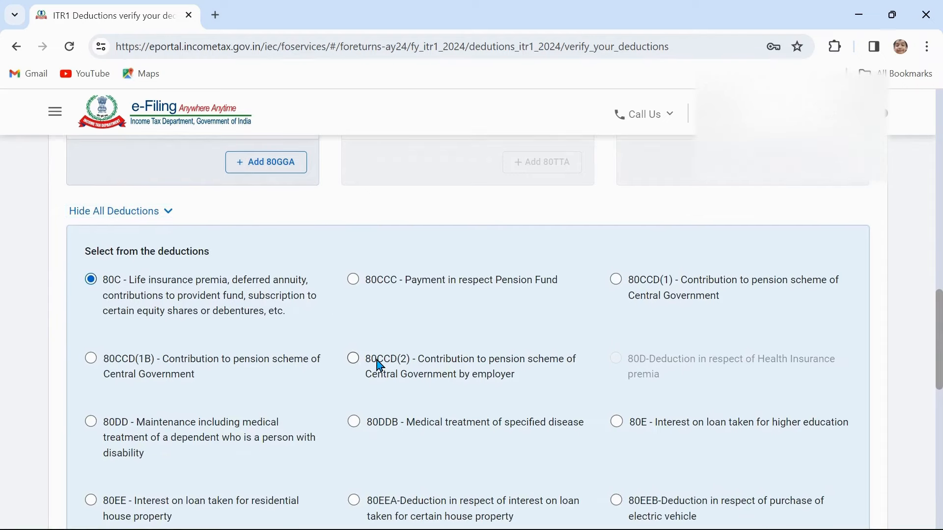
{"action": "scroll", "coordinate": [380, 366], "scroll_direction": "down", "scroll_amount": 5}
{"action": "scroll", "coordinate": [376, 365], "scroll_direction": "down", "scroll_amount": 4}
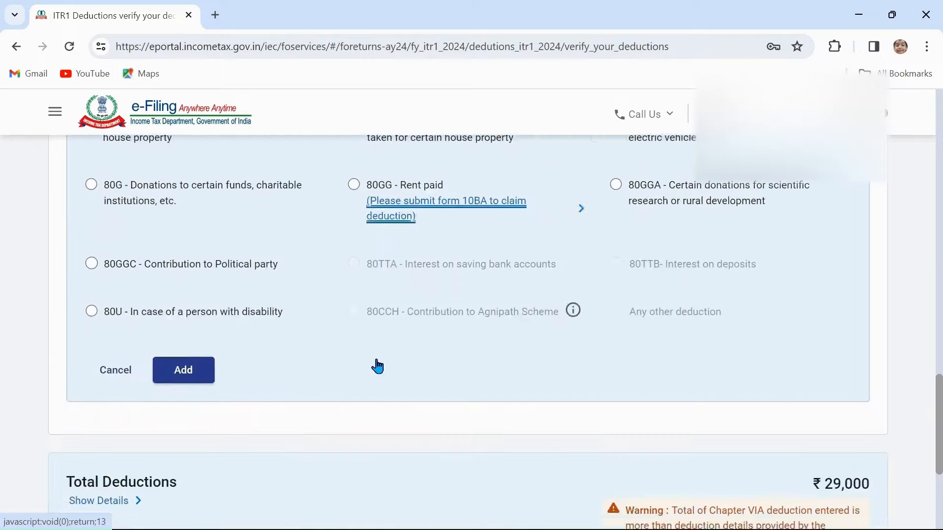
{"action": "left_click", "coordinate": [181, 311]}
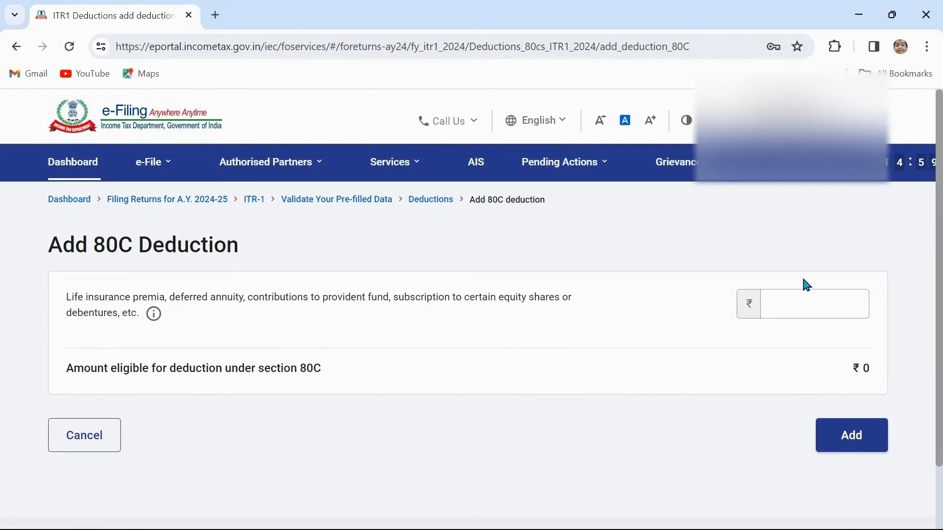
Step: Enter 1,50,000 as the 80C amount and add the deduction to the return
{"action": "left_click", "coordinate": [843, 305]}
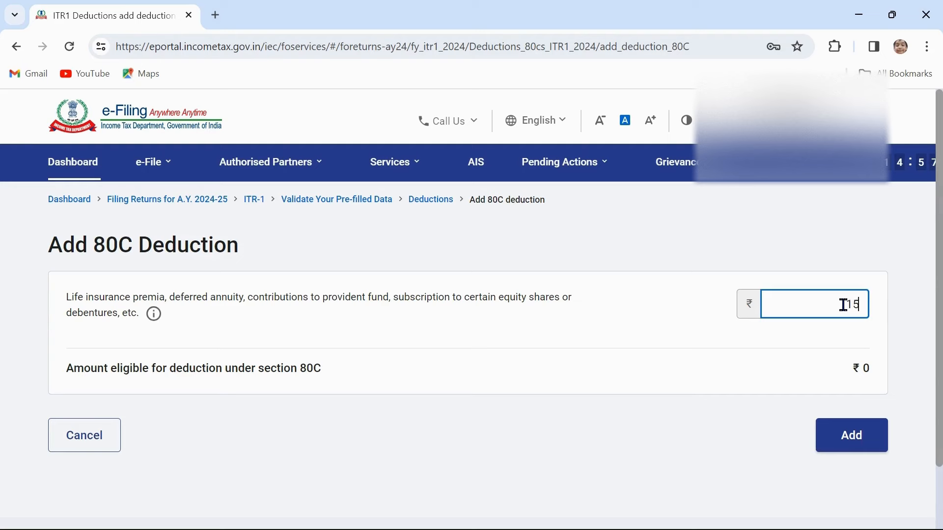
{"action": "type", "text": "1,50,000"}
{"action": "left_click", "coordinate": [712, 333]}
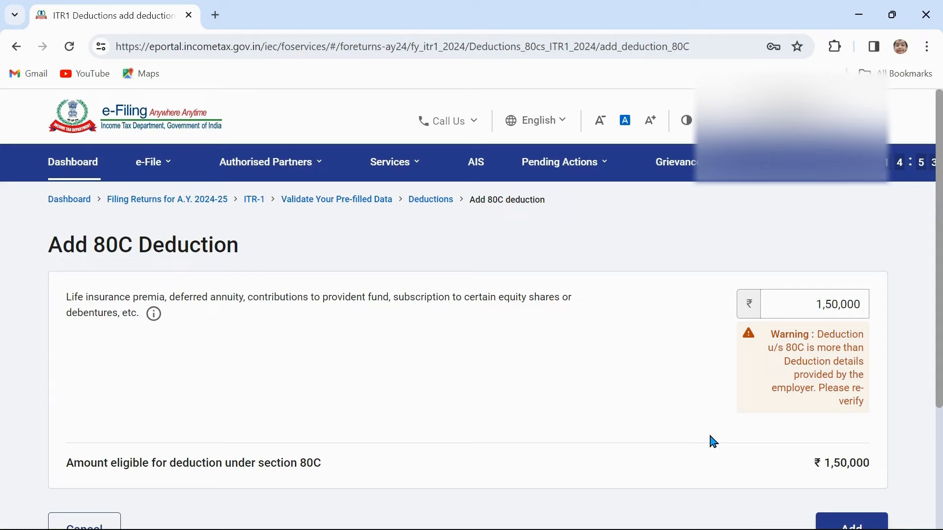
{"action": "scroll", "coordinate": [713, 442], "scroll_direction": "down", "scroll_amount": 2}
{"action": "left_click", "coordinate": [850, 419]}
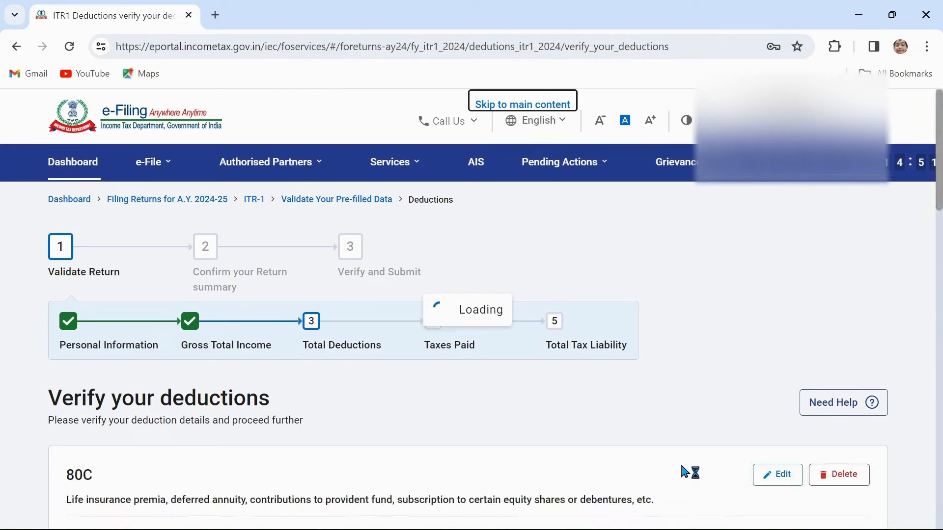
Step: Confirm the Total Deductions section and open the Tax Paid section from the return summary
{"action": "scroll", "coordinate": [688, 472], "scroll_direction": "down", "scroll_amount": 5}
{"action": "scroll", "coordinate": [687, 473], "scroll_direction": "down", "scroll_amount": 15}
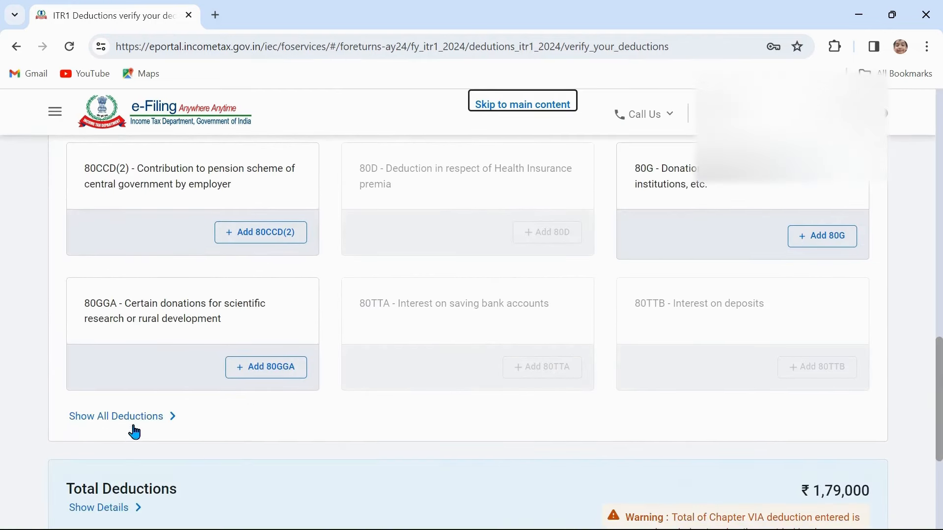
{"action": "scroll", "coordinate": [442, 449], "scroll_direction": "down", "scroll_amount": 5}
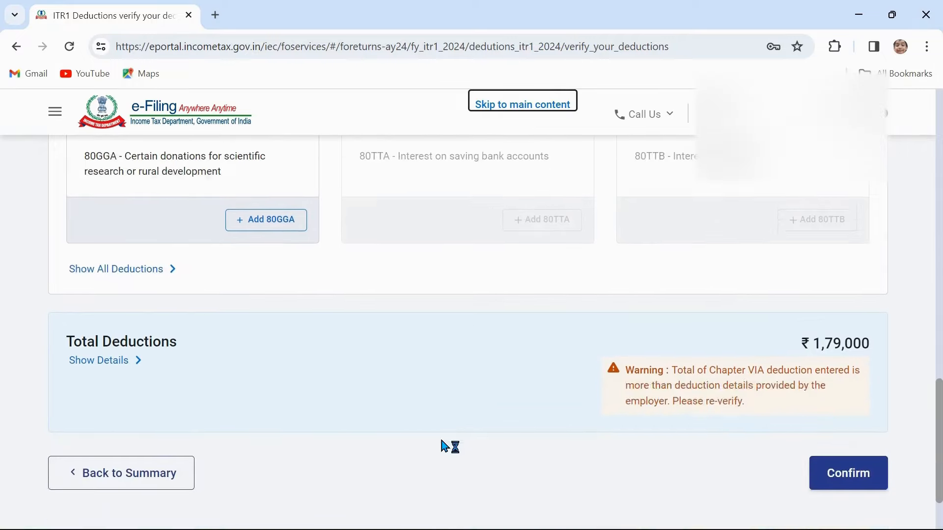
{"action": "left_click", "coordinate": [848, 411]}
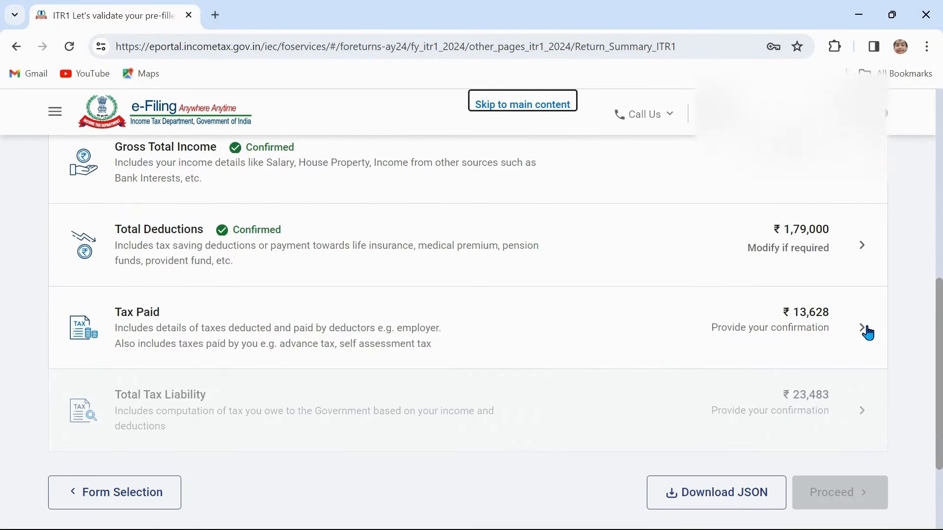
{"action": "left_click", "coordinate": [866, 330]}
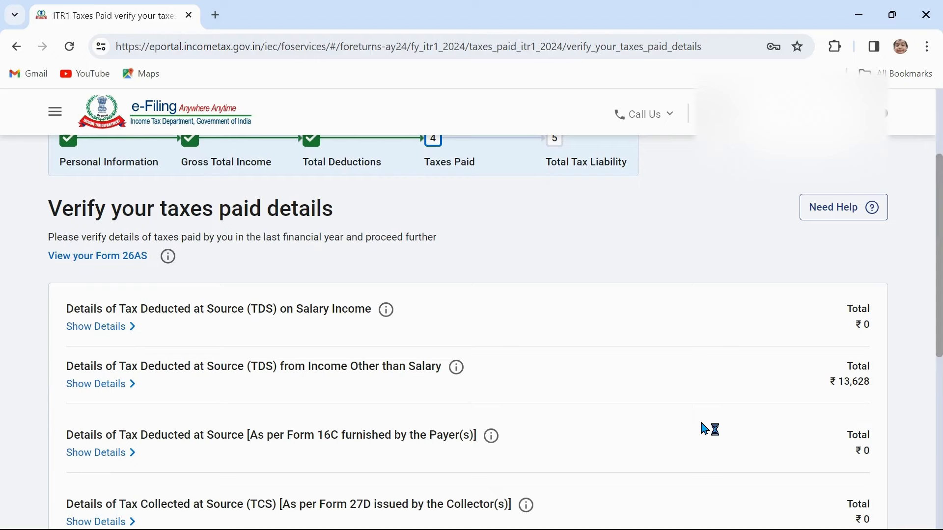
Step: Expand the Advance tax and Self-Assessment tax payments, view the form for adding another payment, and cancel it
{"action": "scroll", "coordinate": [707, 428], "scroll_direction": "down", "scroll_amount": 6}
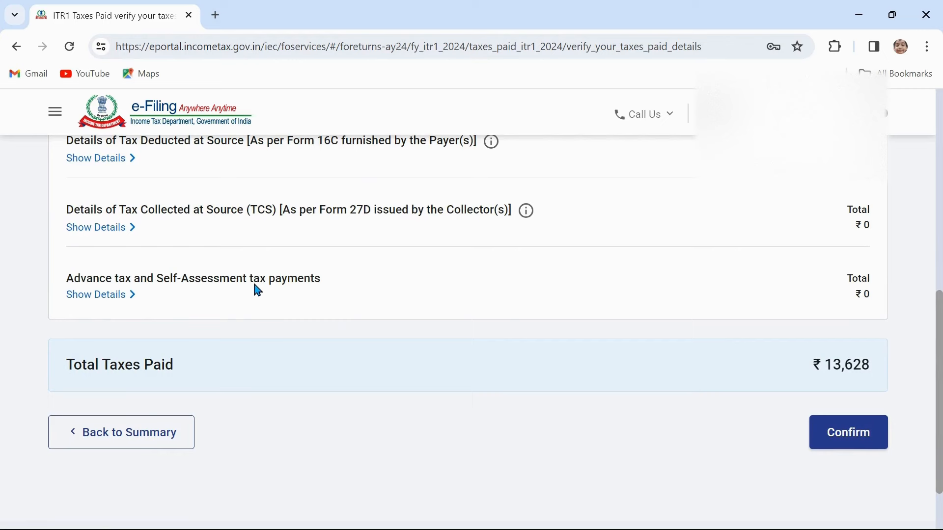
{"action": "left_click", "coordinate": [94, 297]}
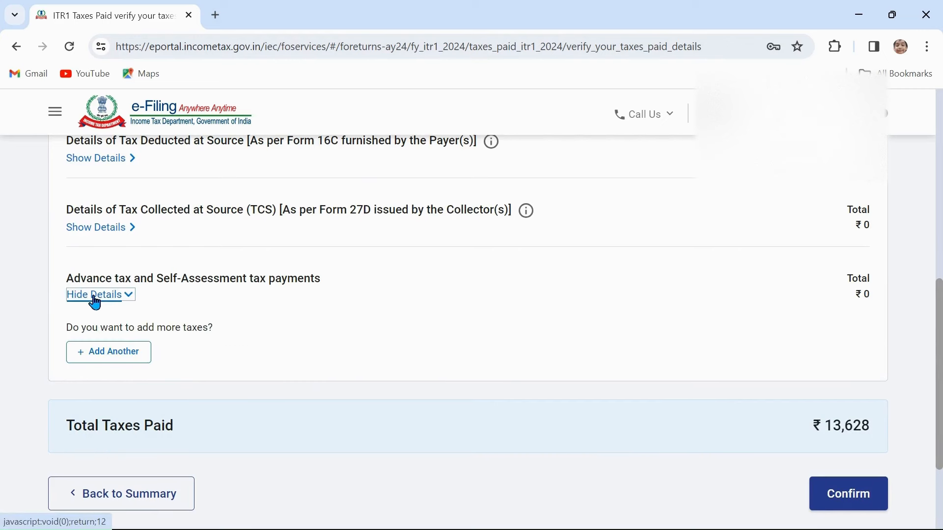
{"action": "left_click", "coordinate": [117, 363]}
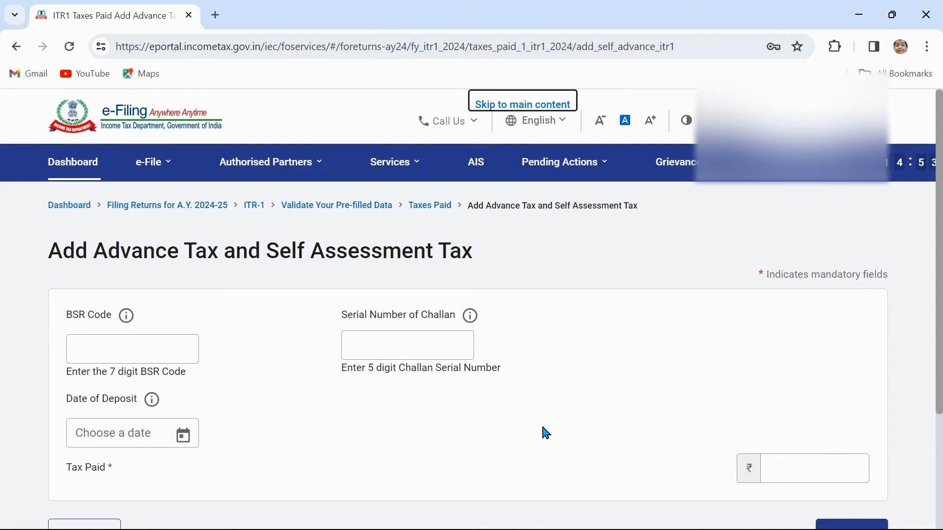
{"action": "scroll", "coordinate": [546, 433], "scroll_direction": "down", "scroll_amount": 3}
{"action": "left_click", "coordinate": [93, 423]}
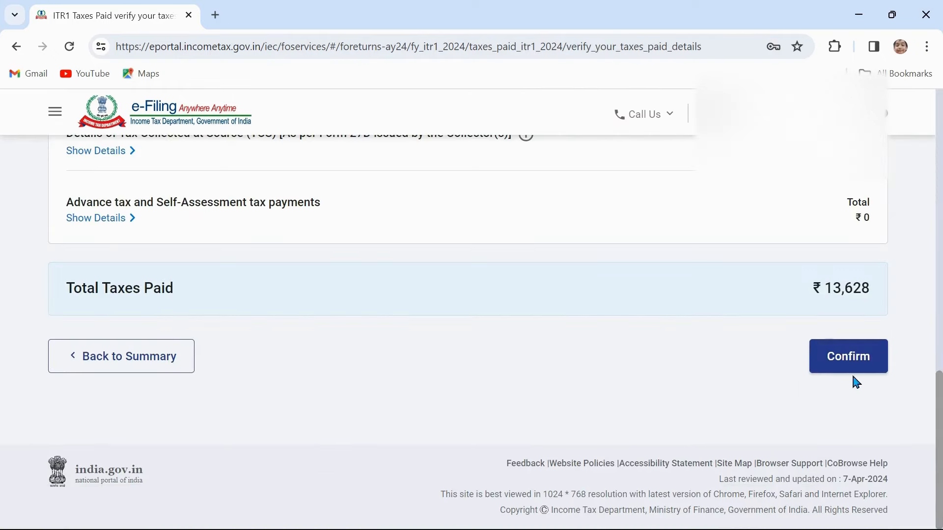
Step: Confirm the taxes paid details and open the Total Tax Liability section
{"action": "left_click", "coordinate": [853, 366]}
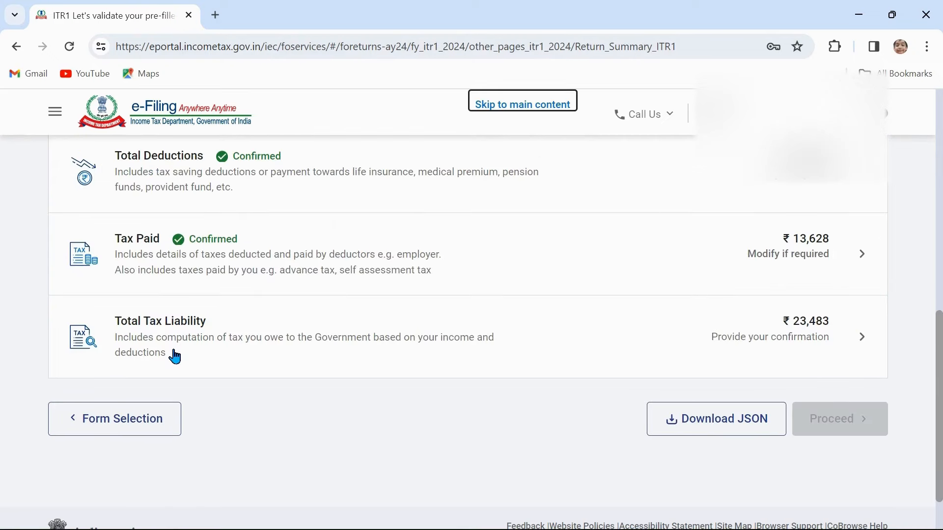
{"action": "left_click", "coordinate": [872, 340]}
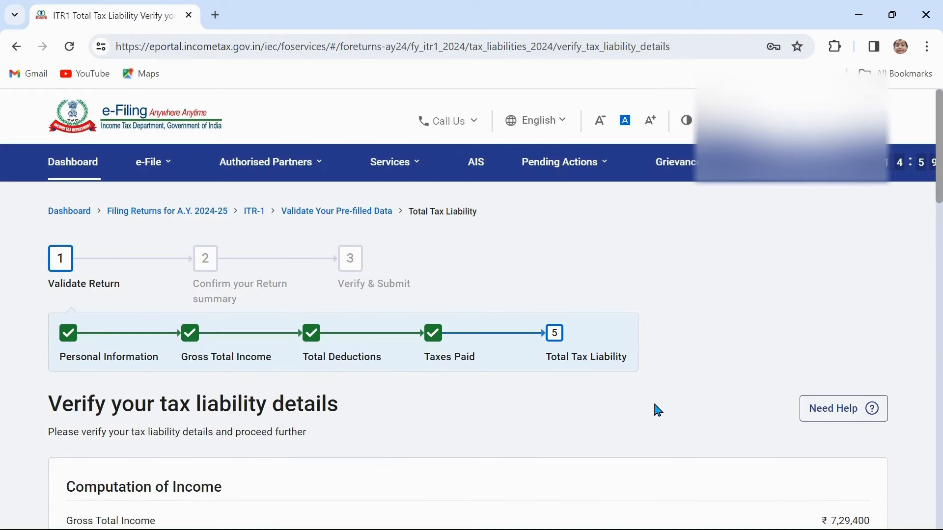
Step: Review the Computation of Income and expand the slab-wise calculation of Tax Payable on Total Income
{"action": "scroll", "coordinate": [659, 410], "scroll_direction": "down", "scroll_amount": 5}
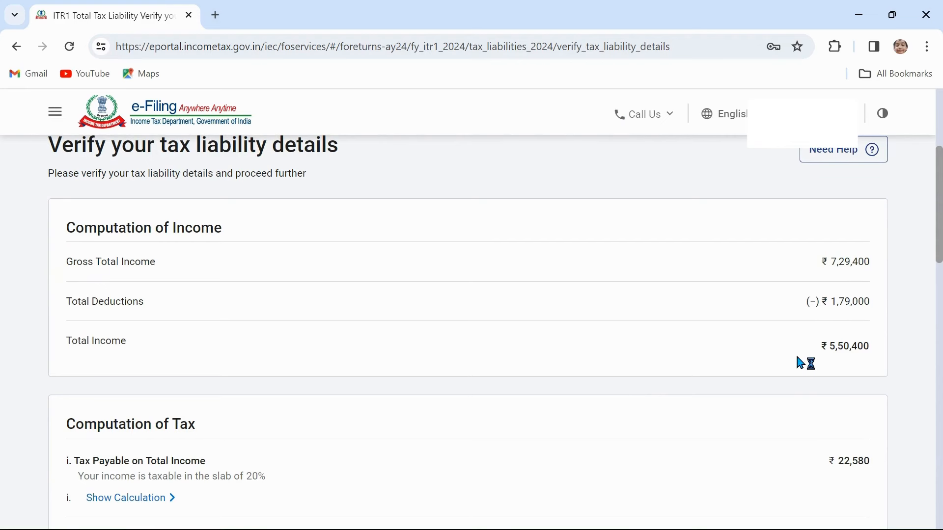
{"action": "scroll", "coordinate": [800, 364], "scroll_direction": "down", "scroll_amount": 4}
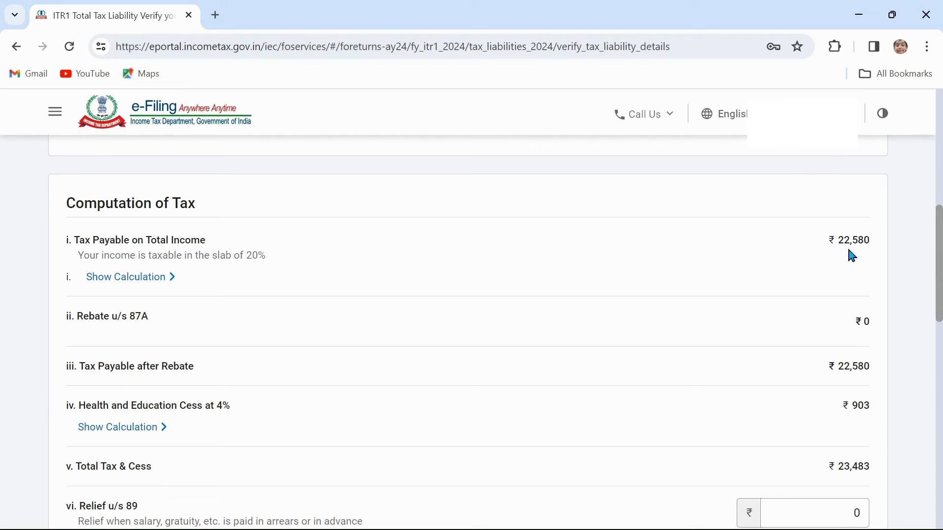
{"action": "left_click", "coordinate": [138, 279]}
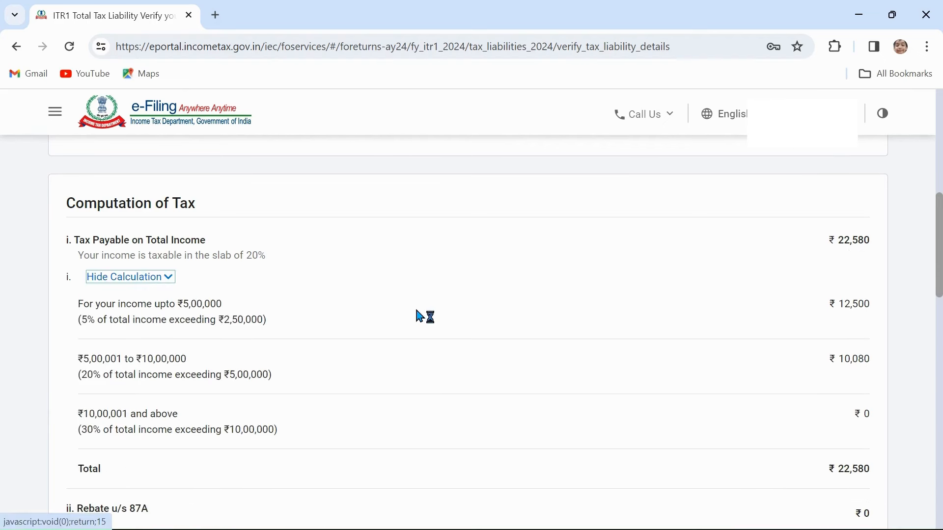
{"action": "scroll", "coordinate": [451, 338], "scroll_direction": "down", "scroll_amount": 1}
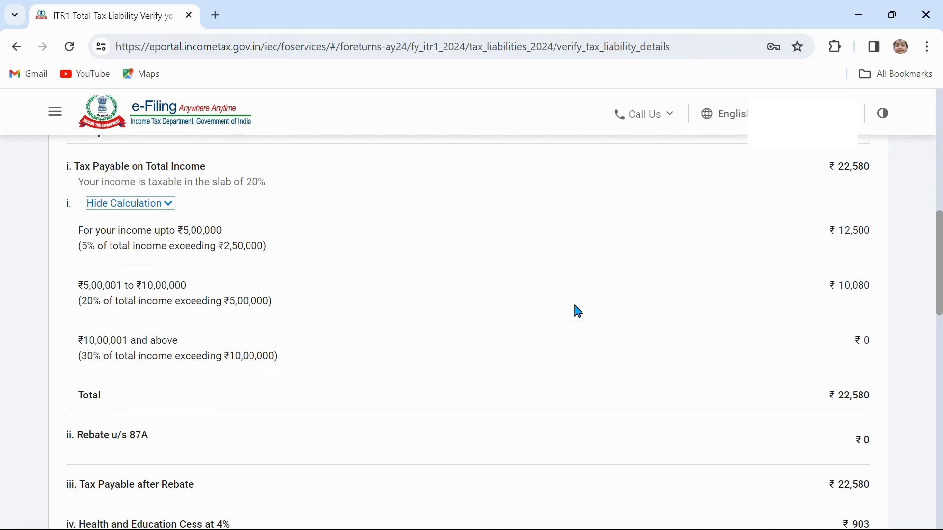
Step: Review the rebate, cess, relief, interest and fee items of the tax computation, and confirm the Total Tax Liability section
{"action": "scroll", "coordinate": [584, 334], "scroll_direction": "down", "scroll_amount": 3}
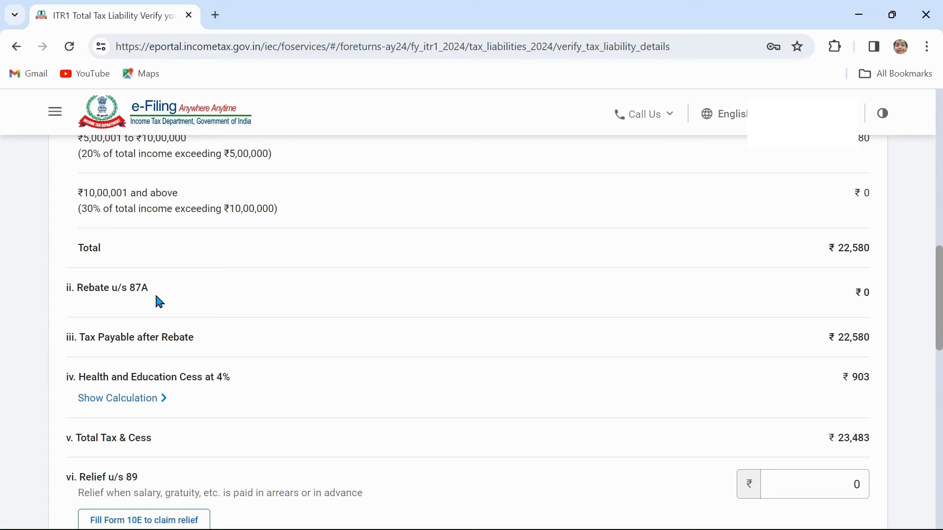
{"action": "scroll", "coordinate": [159, 302], "scroll_direction": "down", "scroll_amount": 3}
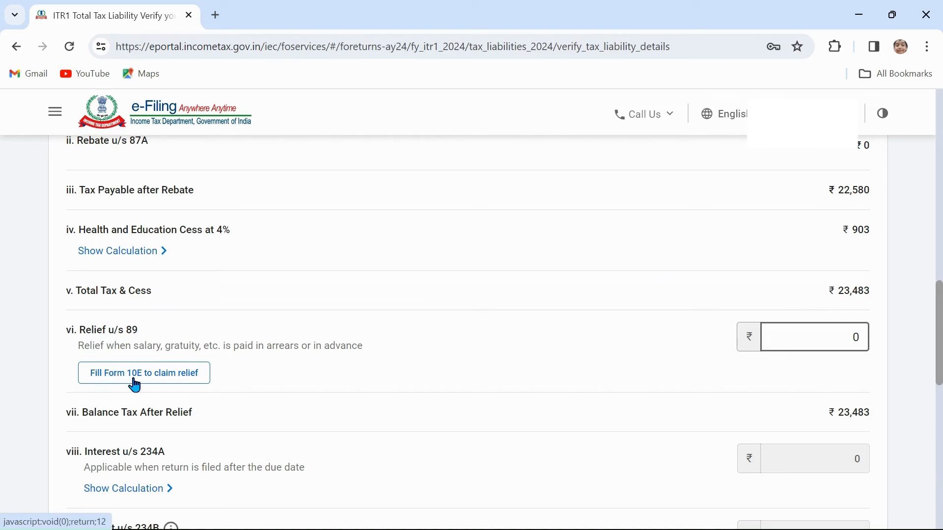
{"action": "scroll", "coordinate": [606, 389], "scroll_direction": "down", "scroll_amount": 3}
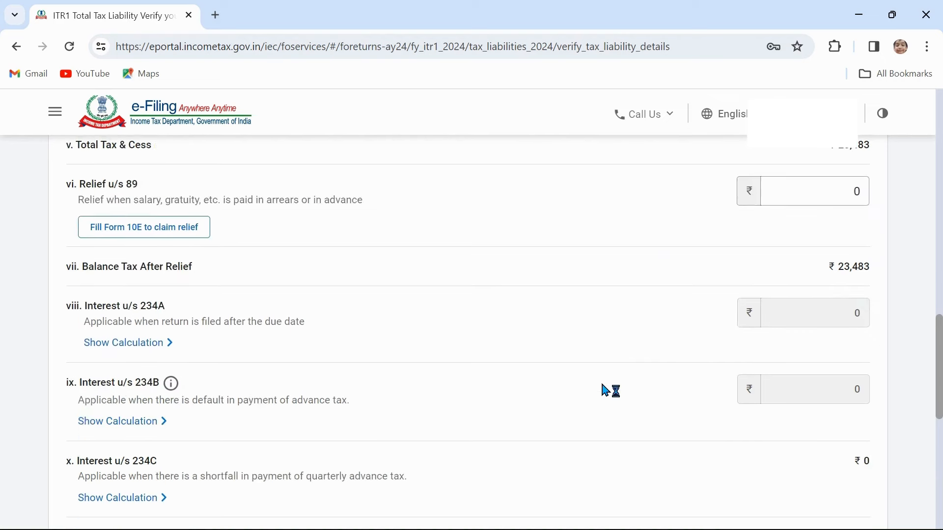
{"action": "scroll", "coordinate": [606, 389], "scroll_direction": "down", "scroll_amount": 2}
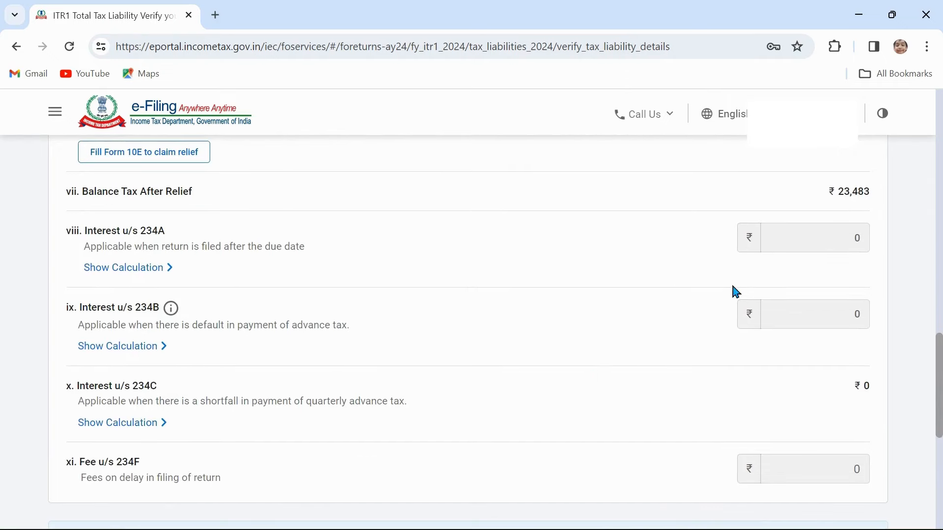
{"action": "scroll", "coordinate": [663, 404], "scroll_direction": "down", "scroll_amount": 4}
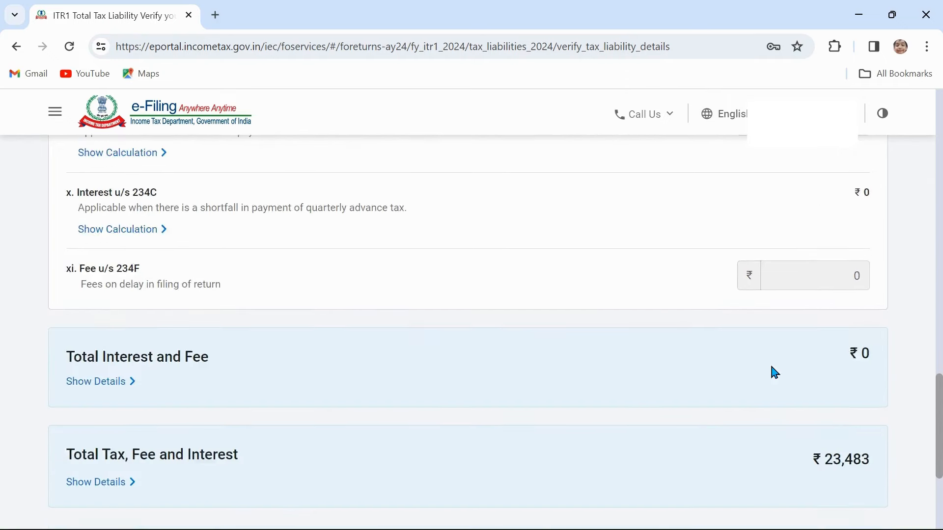
{"action": "scroll", "coordinate": [775, 373], "scroll_direction": "down", "scroll_amount": 4}
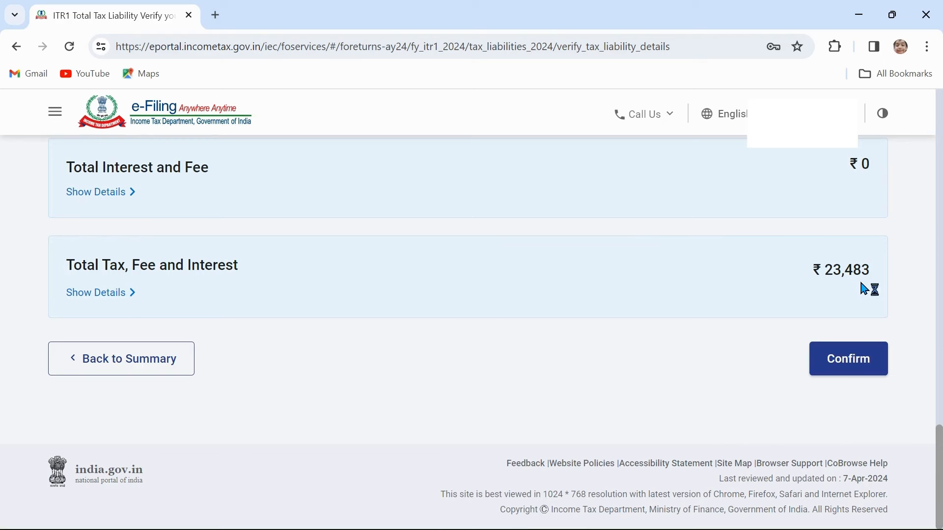
{"action": "left_click", "coordinate": [851, 373]}
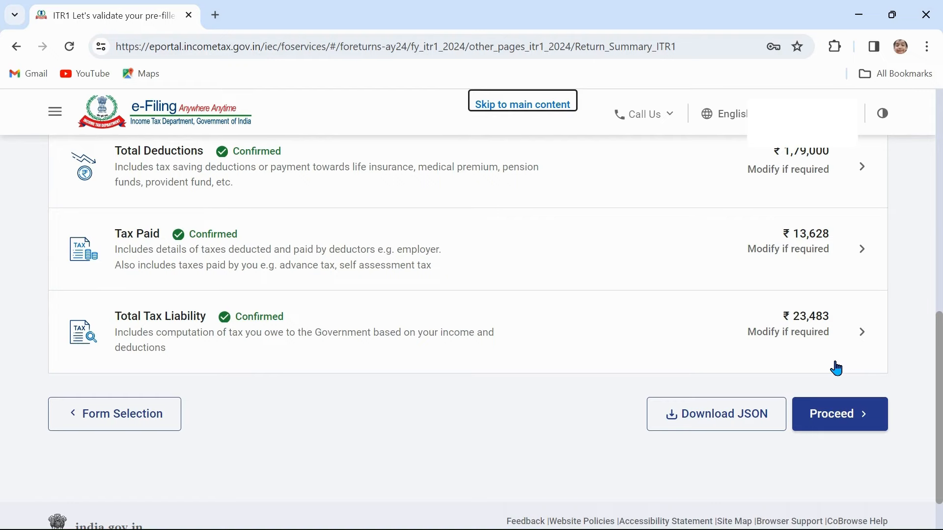
Step: Proceed from the return summary to the tax summary and choose to pay the tax now through the e-Pay Tax service
{"action": "left_click", "coordinate": [852, 436]}
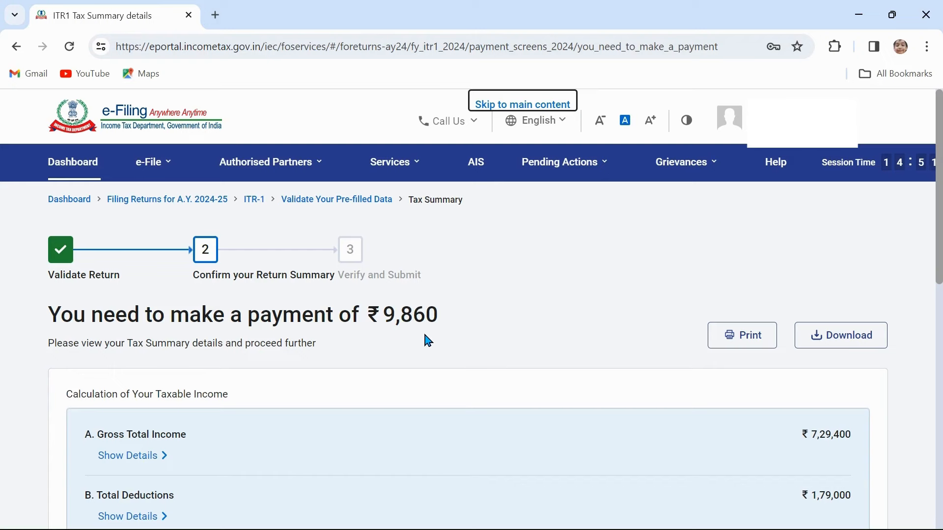
{"action": "scroll", "coordinate": [692, 423], "scroll_direction": "down", "scroll_amount": 10}
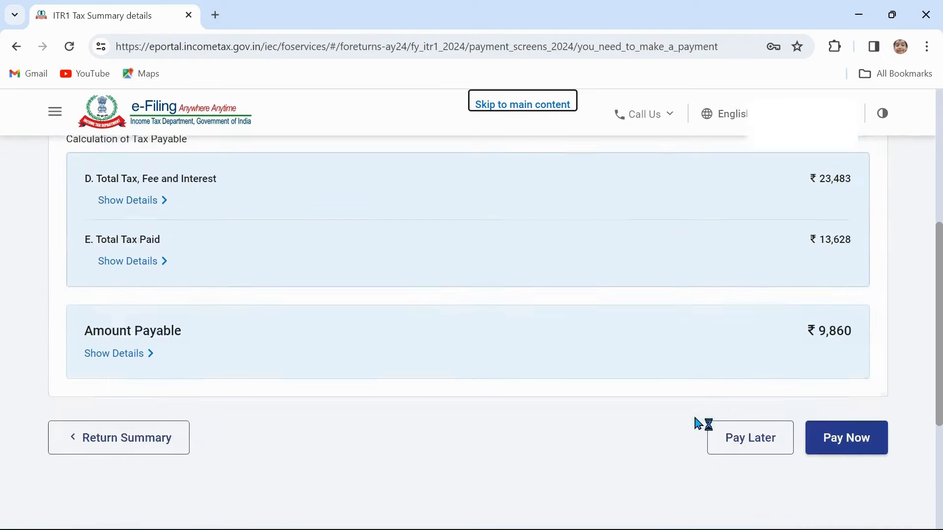
{"action": "left_click", "coordinate": [853, 366]}
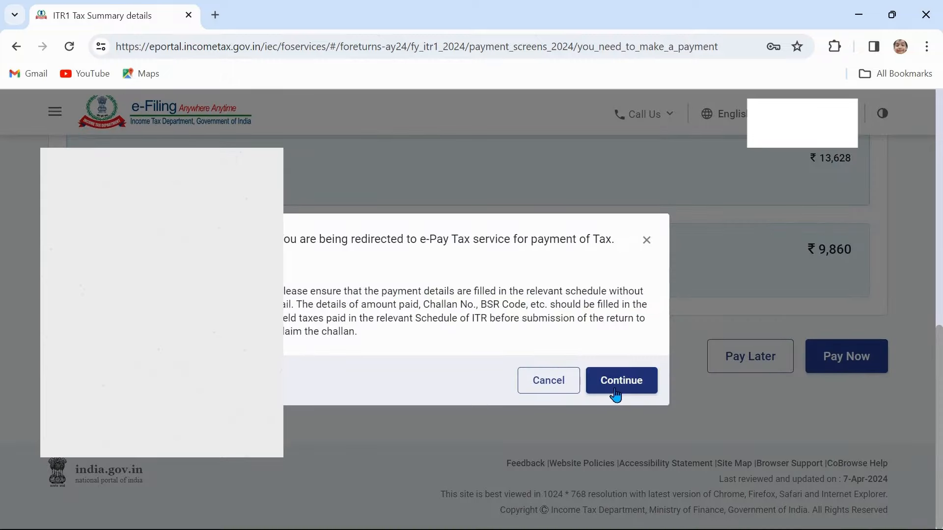
{"action": "left_click", "coordinate": [616, 386]}
Step: Continue the Self-Assessment Tax (300) payment through the tax breakup to the payment modes, and go back to the return summary without paying
{"action": "scroll", "coordinate": [653, 425], "scroll_direction": "down", "scroll_amount": 4}
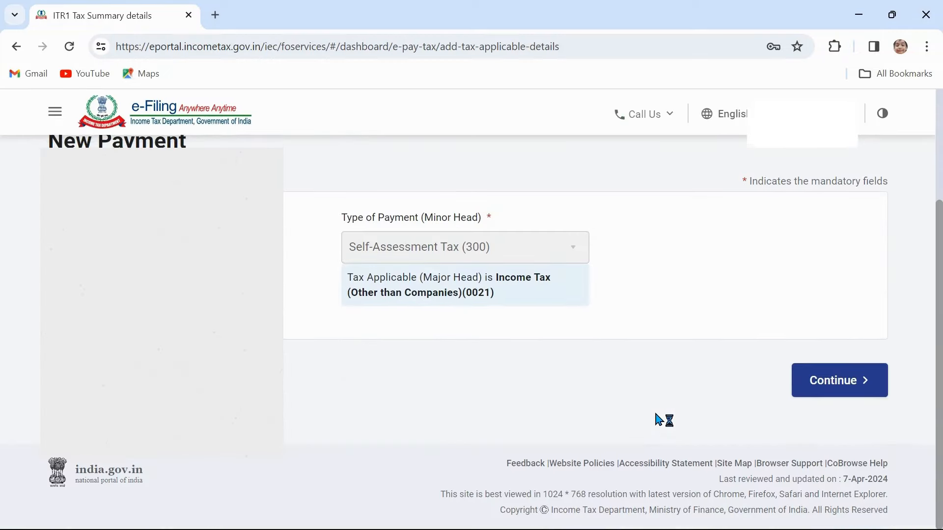
{"action": "left_click", "coordinate": [815, 393]}
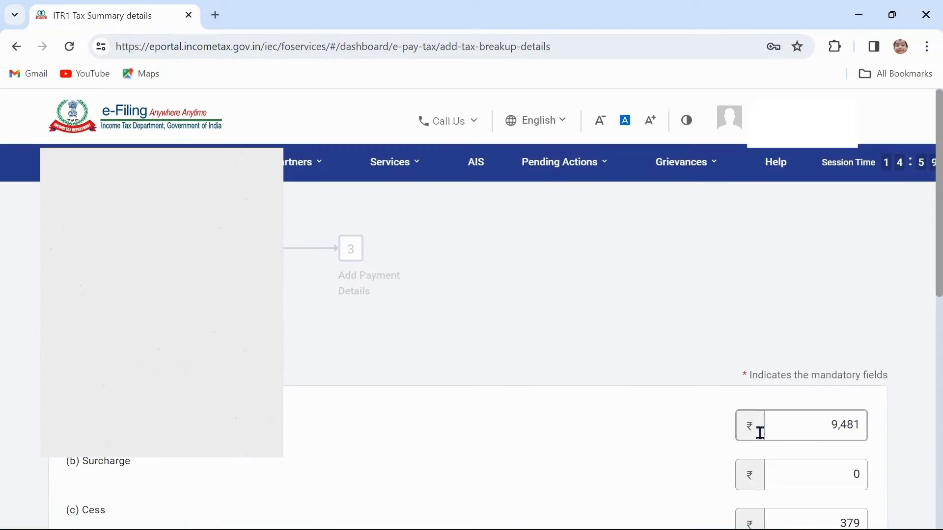
{"action": "scroll", "coordinate": [760, 432], "scroll_direction": "down", "scroll_amount": 10}
{"action": "left_click", "coordinate": [837, 385]}
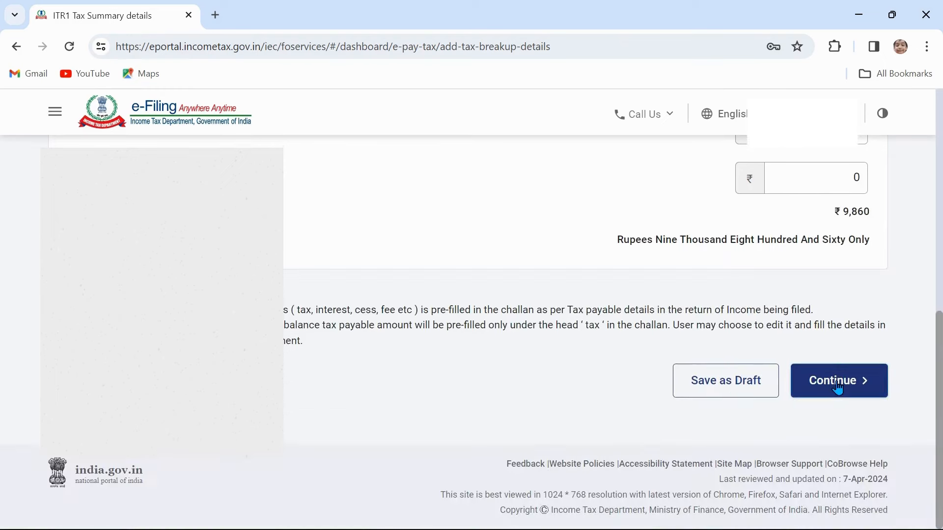
{"action": "scroll", "coordinate": [596, 450], "scroll_direction": "down", "scroll_amount": 8}
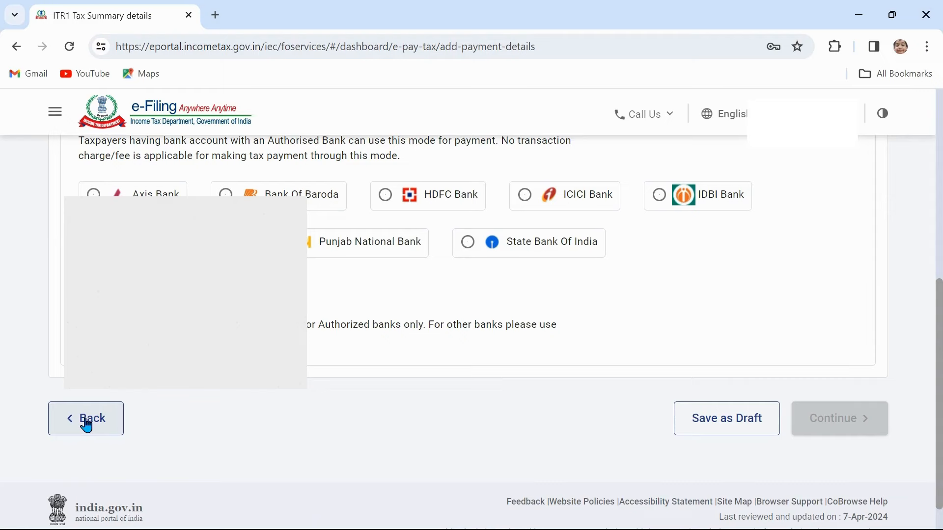
{"action": "left_click", "coordinate": [86, 418]}
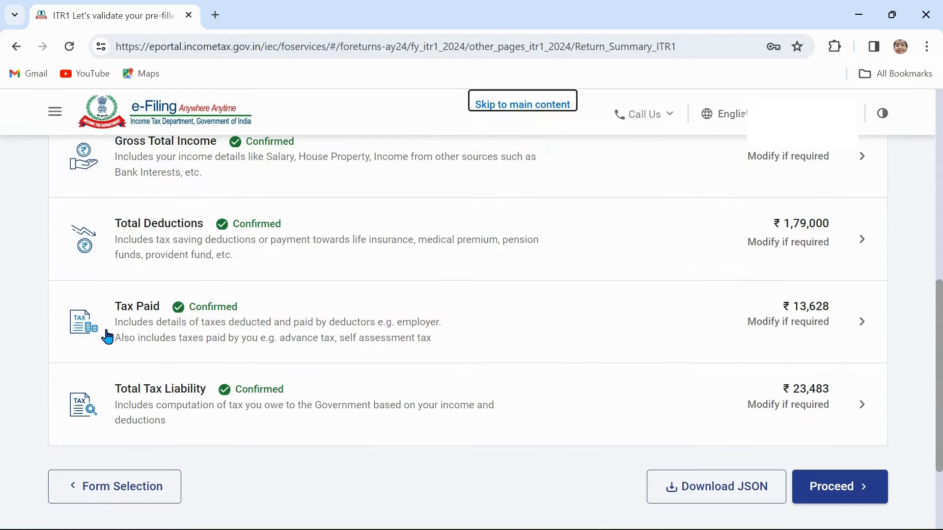
Step: Add a payment of ₹10,000 under Advance tax and Self-Assessment tax payments in the Tax Paid section, and confirm the taxes paid details
{"action": "left_click", "coordinate": [862, 322]}
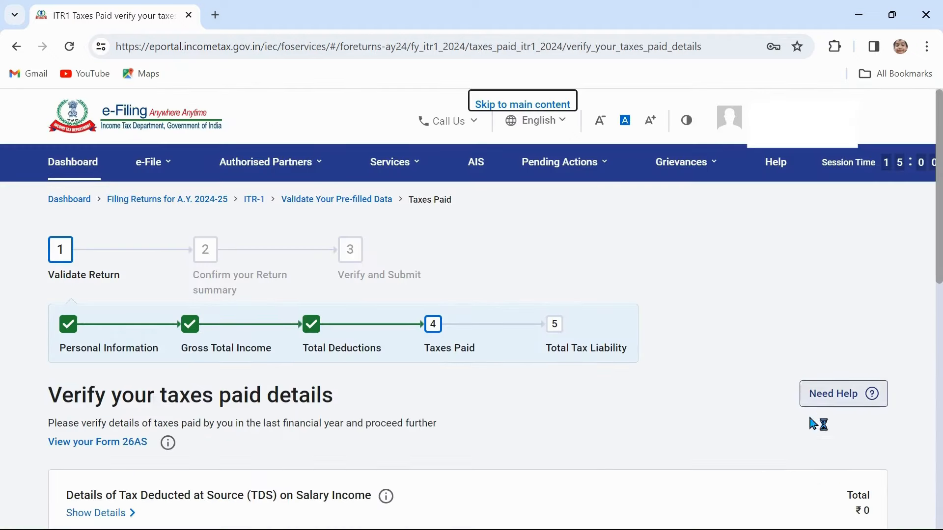
{"action": "scroll", "coordinate": [601, 454], "scroll_direction": "down", "scroll_amount": 10}
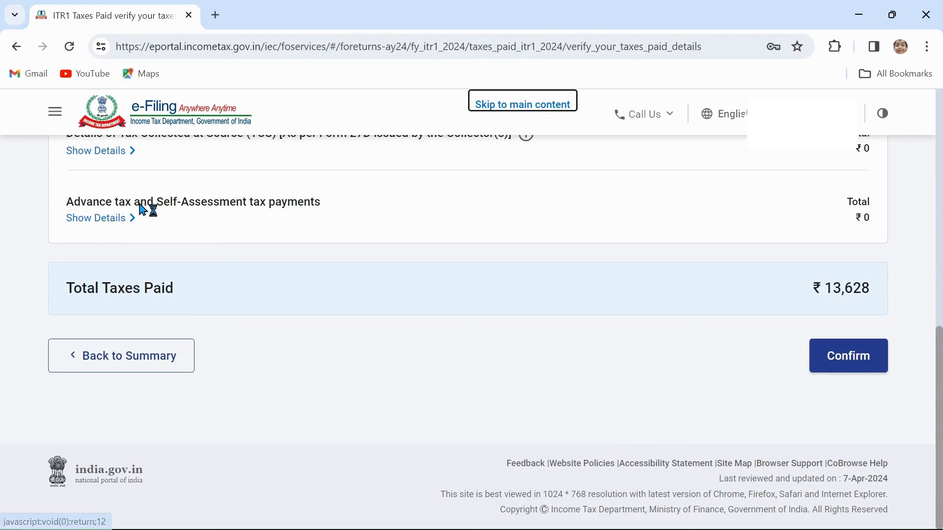
{"action": "left_click", "coordinate": [97, 220]}
{"action": "left_click", "coordinate": [122, 275]}
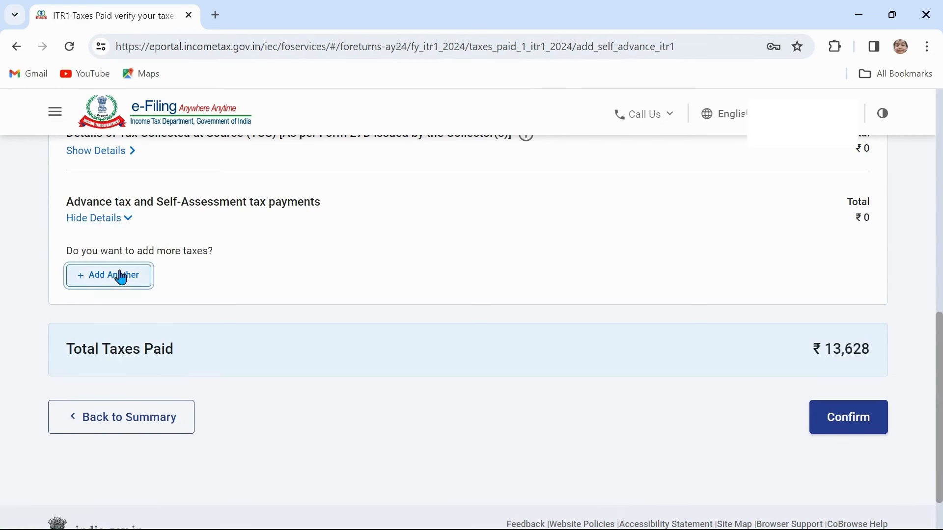
{"action": "scroll", "coordinate": [420, 370], "scroll_direction": "down", "scroll_amount": 2}
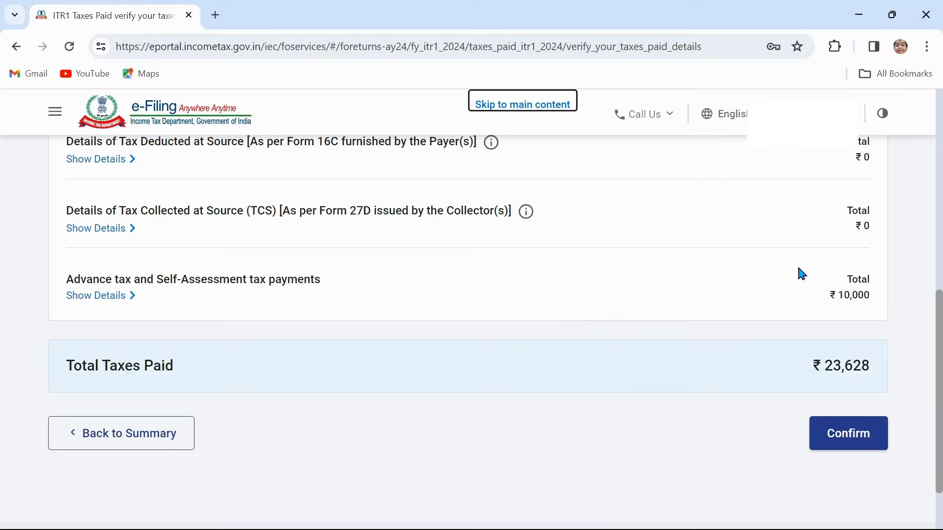
{"action": "left_click", "coordinate": [848, 435]}
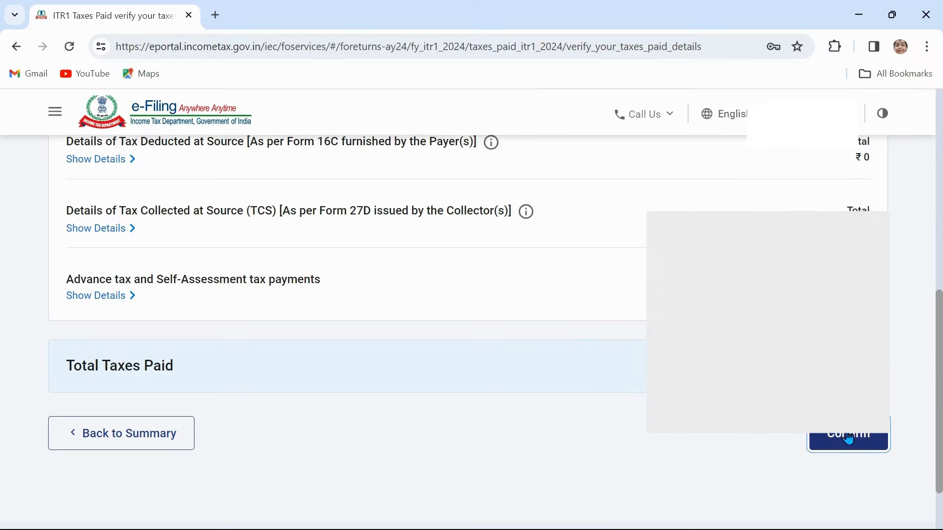
Step: Proceed from the return summary to the tax summary and continue to the Preview and Submit page
{"action": "scroll", "coordinate": [707, 439], "scroll_direction": "down", "scroll_amount": 5}
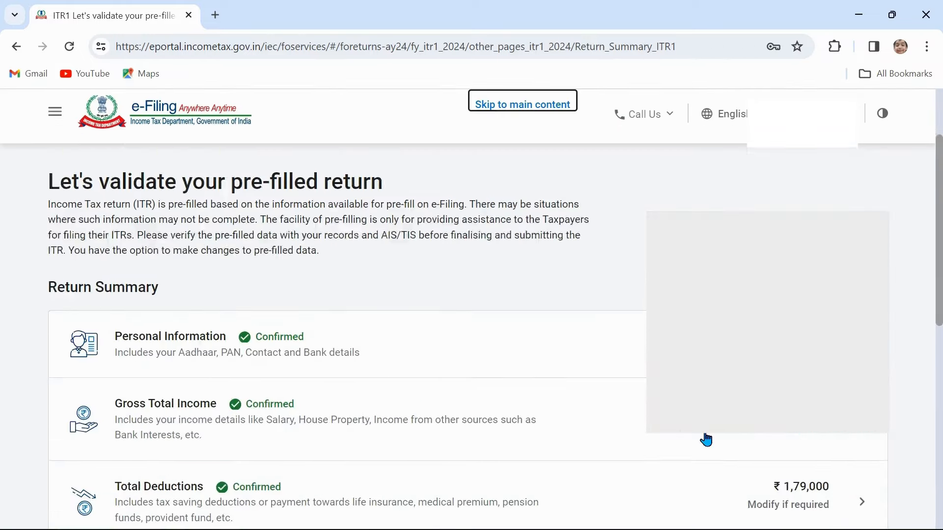
{"action": "scroll", "coordinate": [707, 440], "scroll_direction": "down", "scroll_amount": 5}
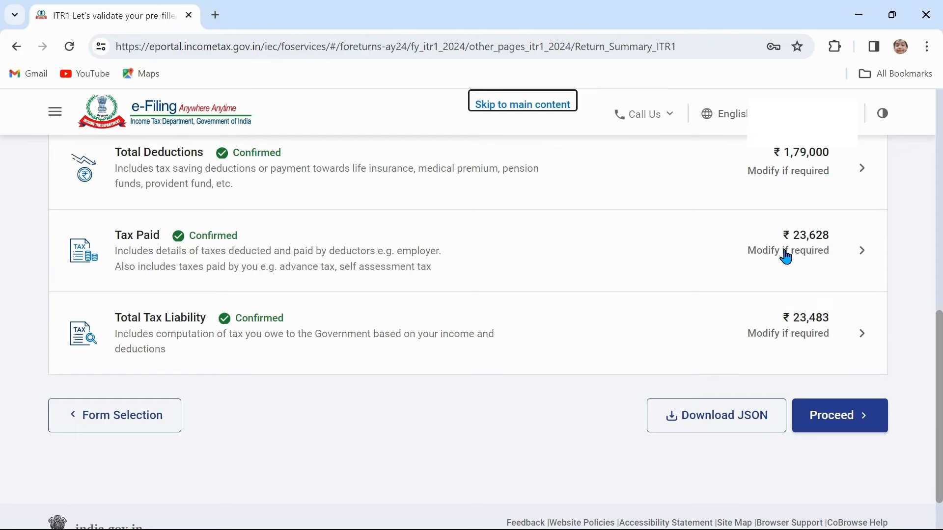
{"action": "left_click", "coordinate": [831, 426]}
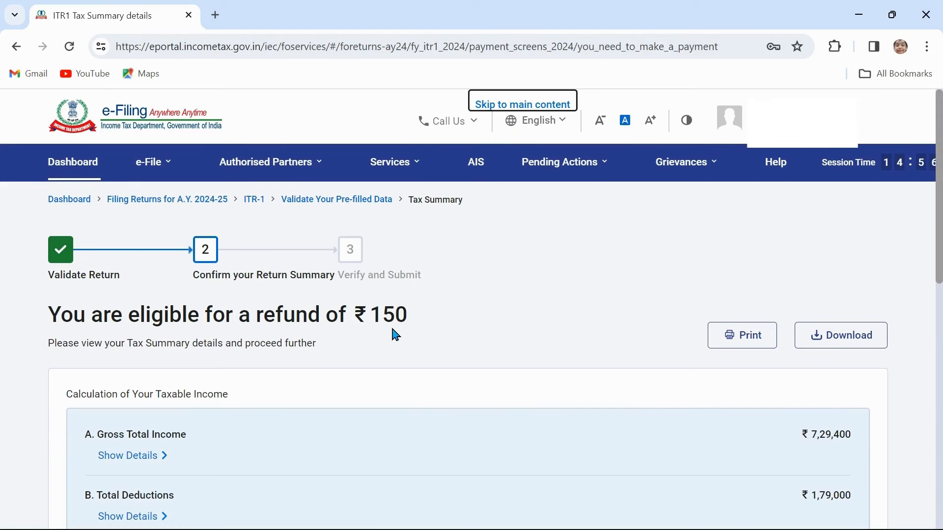
{"action": "scroll", "coordinate": [397, 335], "scroll_direction": "down", "scroll_amount": 10}
{"action": "left_click", "coordinate": [835, 356]}
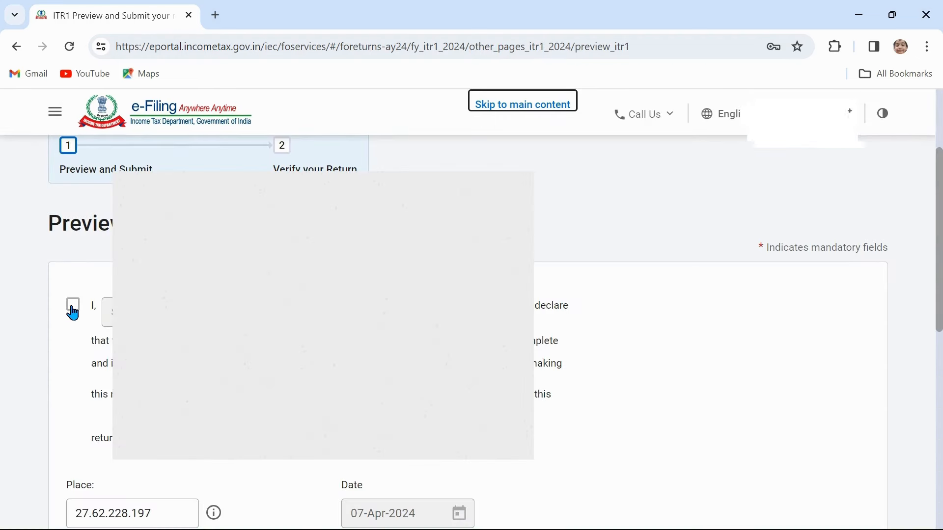
Step: Accept the declaration, open the return preview, and submit the ITR-1 return for validation
{"action": "left_click", "coordinate": [73, 307]}
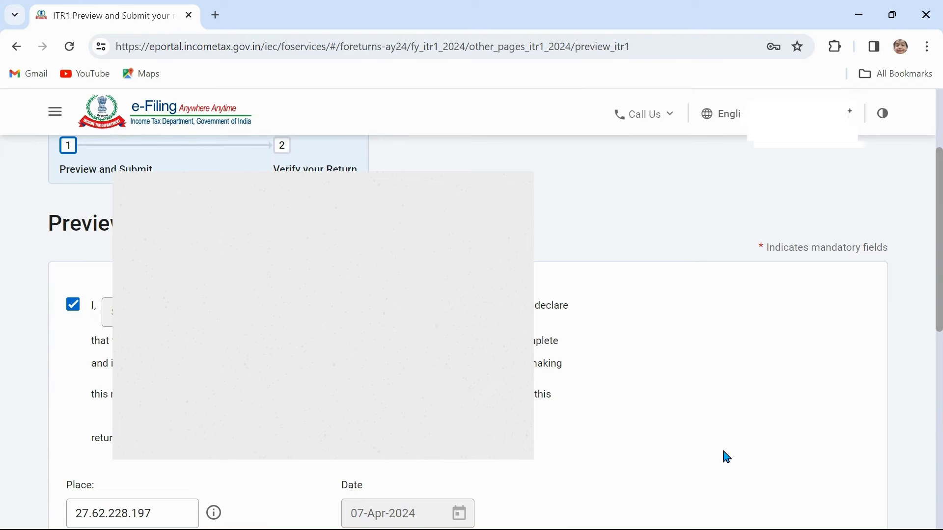
{"action": "scroll", "coordinate": [727, 458], "scroll_direction": "down", "scroll_amount": 10}
{"action": "left_click", "coordinate": [842, 344]}
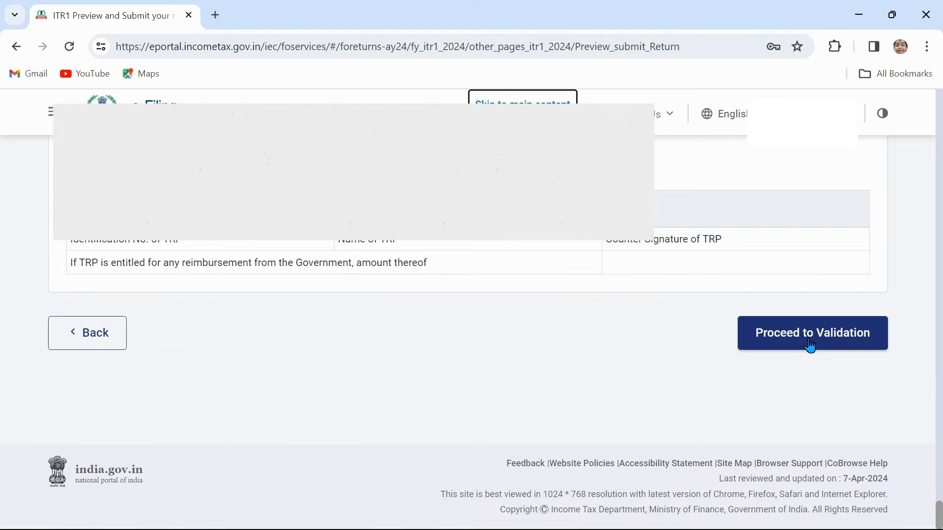
{"action": "left_click", "coordinate": [810, 344]}
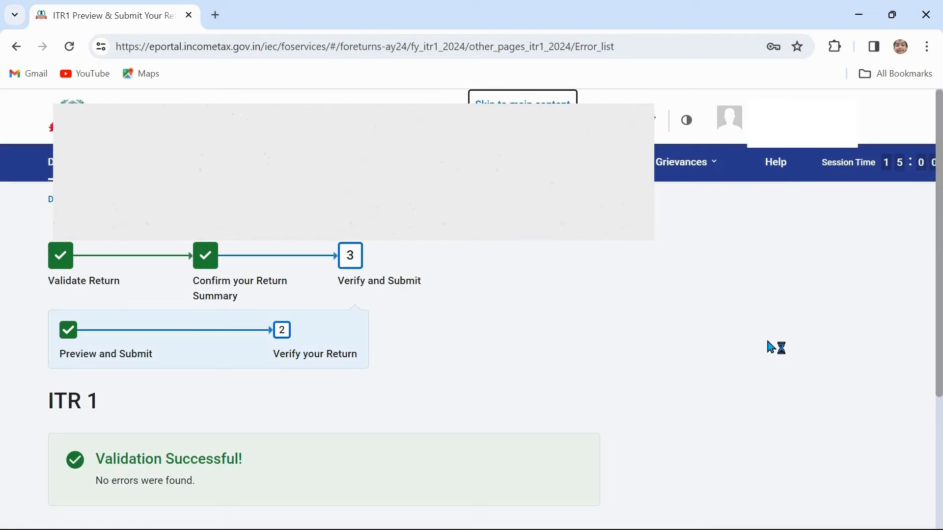
Step: Proceed to verification of the validated return and continue with the e-Verify Now method
{"action": "scroll", "coordinate": [560, 392], "scroll_direction": "down", "scroll_amount": 2}
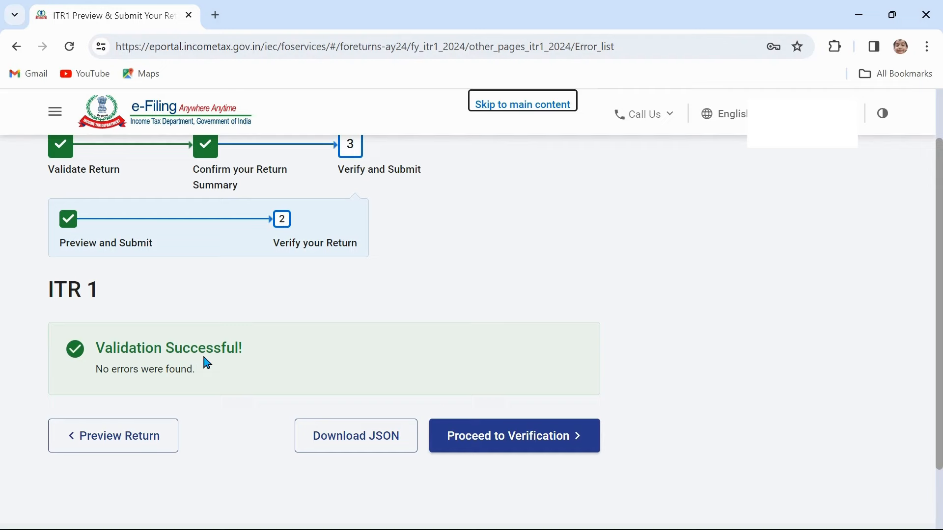
{"action": "left_click", "coordinate": [513, 446]}
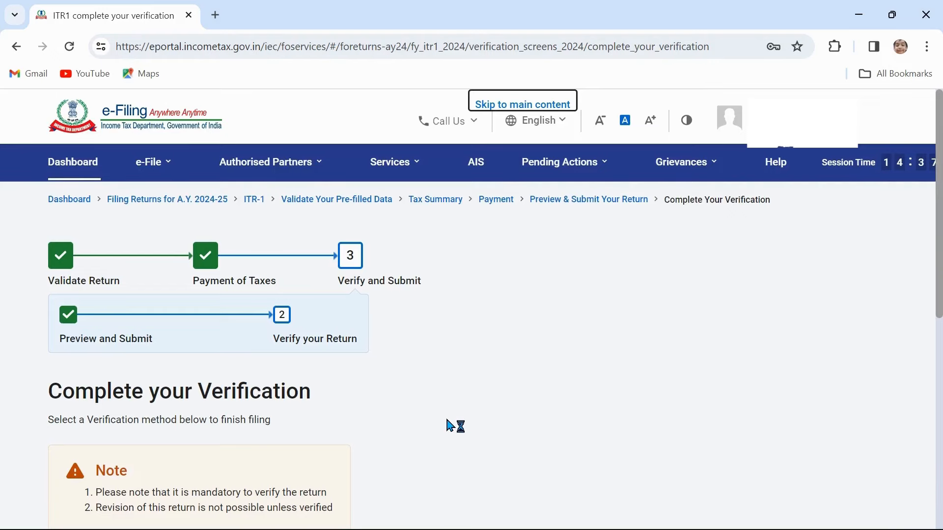
{"action": "scroll", "coordinate": [447, 425], "scroll_direction": "down", "scroll_amount": 5}
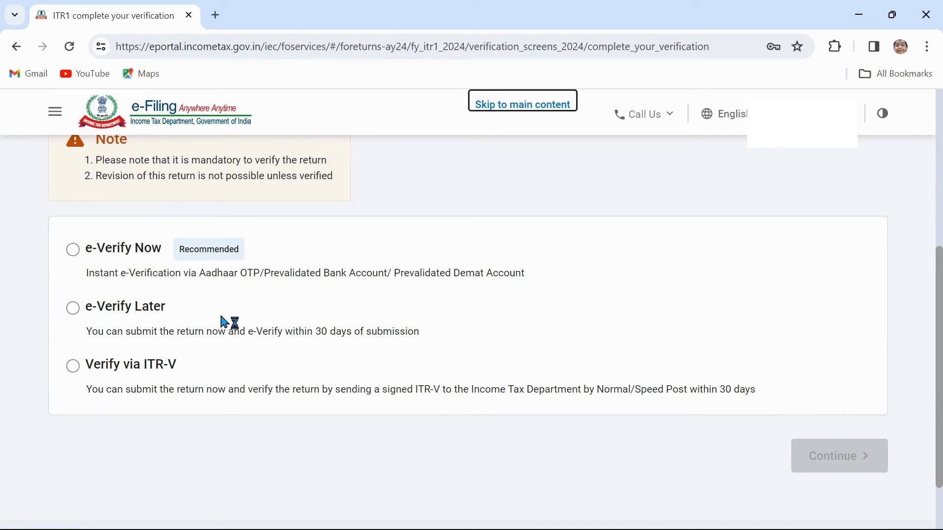
{"action": "left_click", "coordinate": [74, 251]}
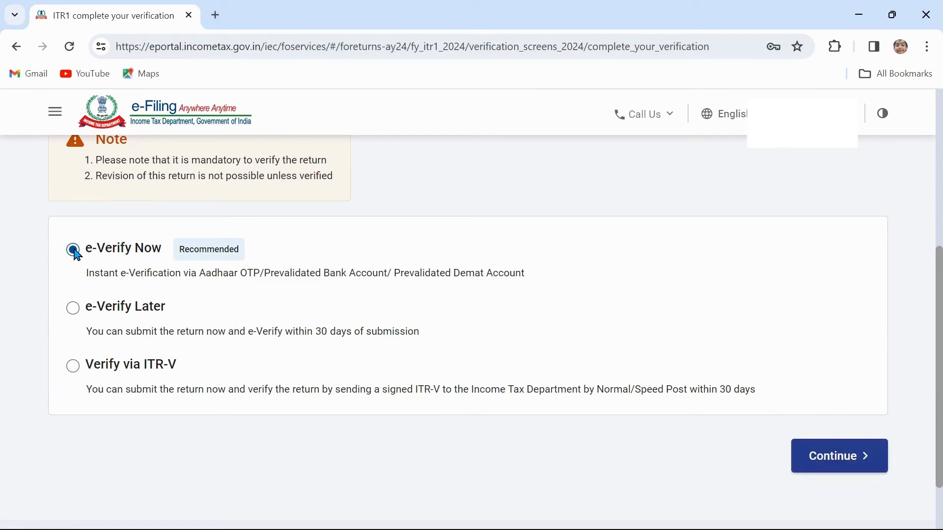
{"action": "left_click", "coordinate": [844, 459]}
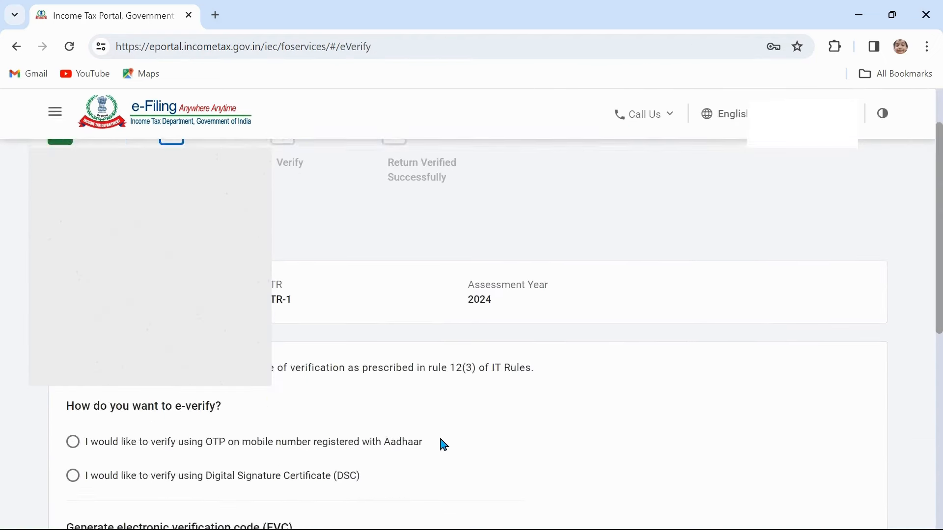
Step: Examine the available e-verification methods, including Aadhaar OTP, Digital Signature Certificate, and EVC through net banking, bank account or demat account
{"action": "scroll", "coordinate": [457, 437], "scroll_direction": "down", "scroll_amount": 3}
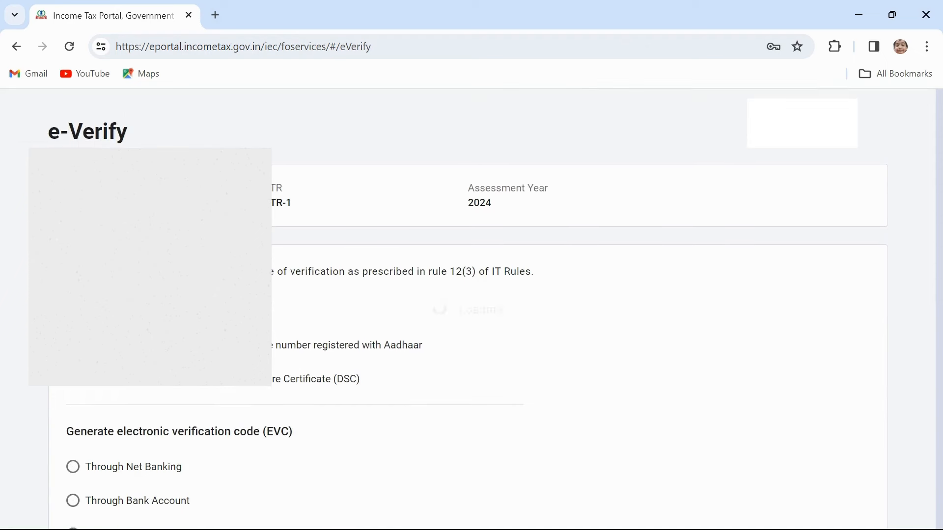
{"action": "scroll", "coordinate": [368, 391], "scroll_direction": "down", "scroll_amount": 2}
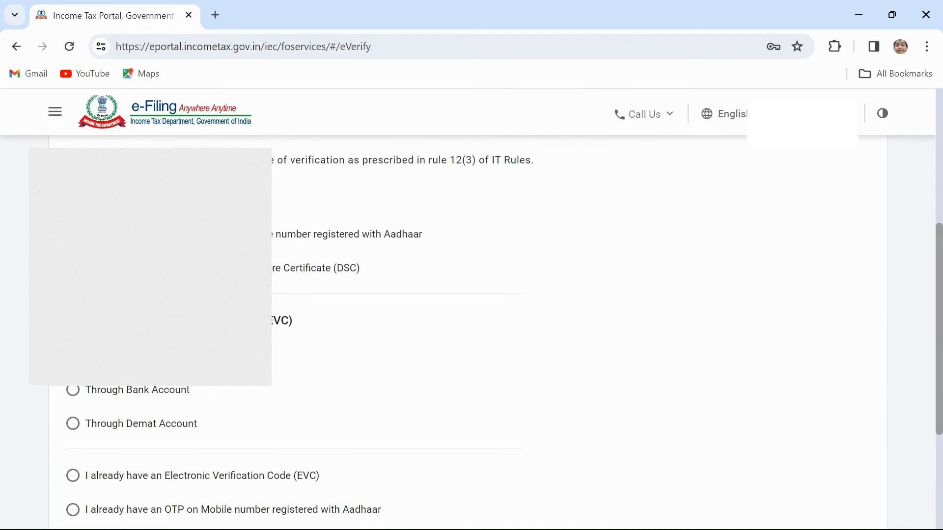
{"action": "scroll", "coordinate": [223, 426], "scroll_direction": "down", "scroll_amount": 3}
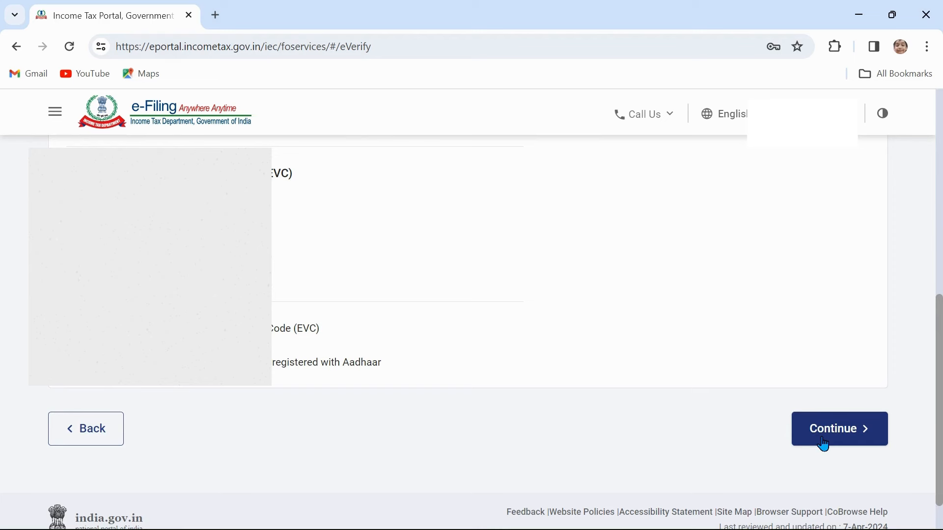
{"action": "scroll", "coordinate": [643, 417], "scroll_direction": "up", "scroll_amount": 3}
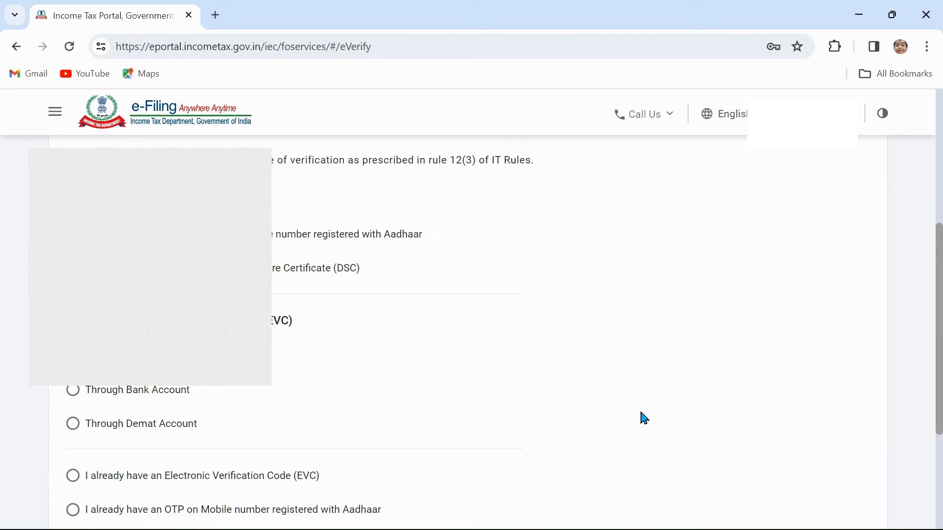
{"action": "scroll", "coordinate": [645, 418], "scroll_direction": "up", "scroll_amount": 2}
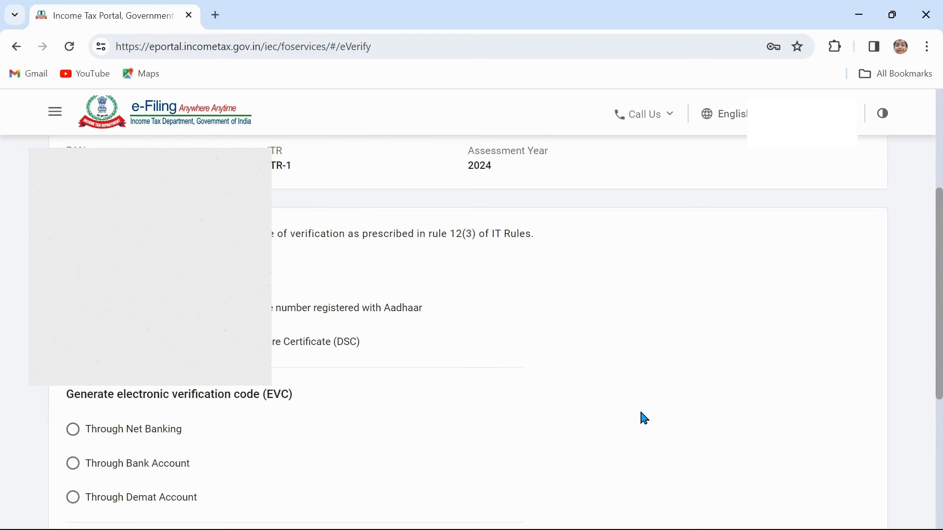